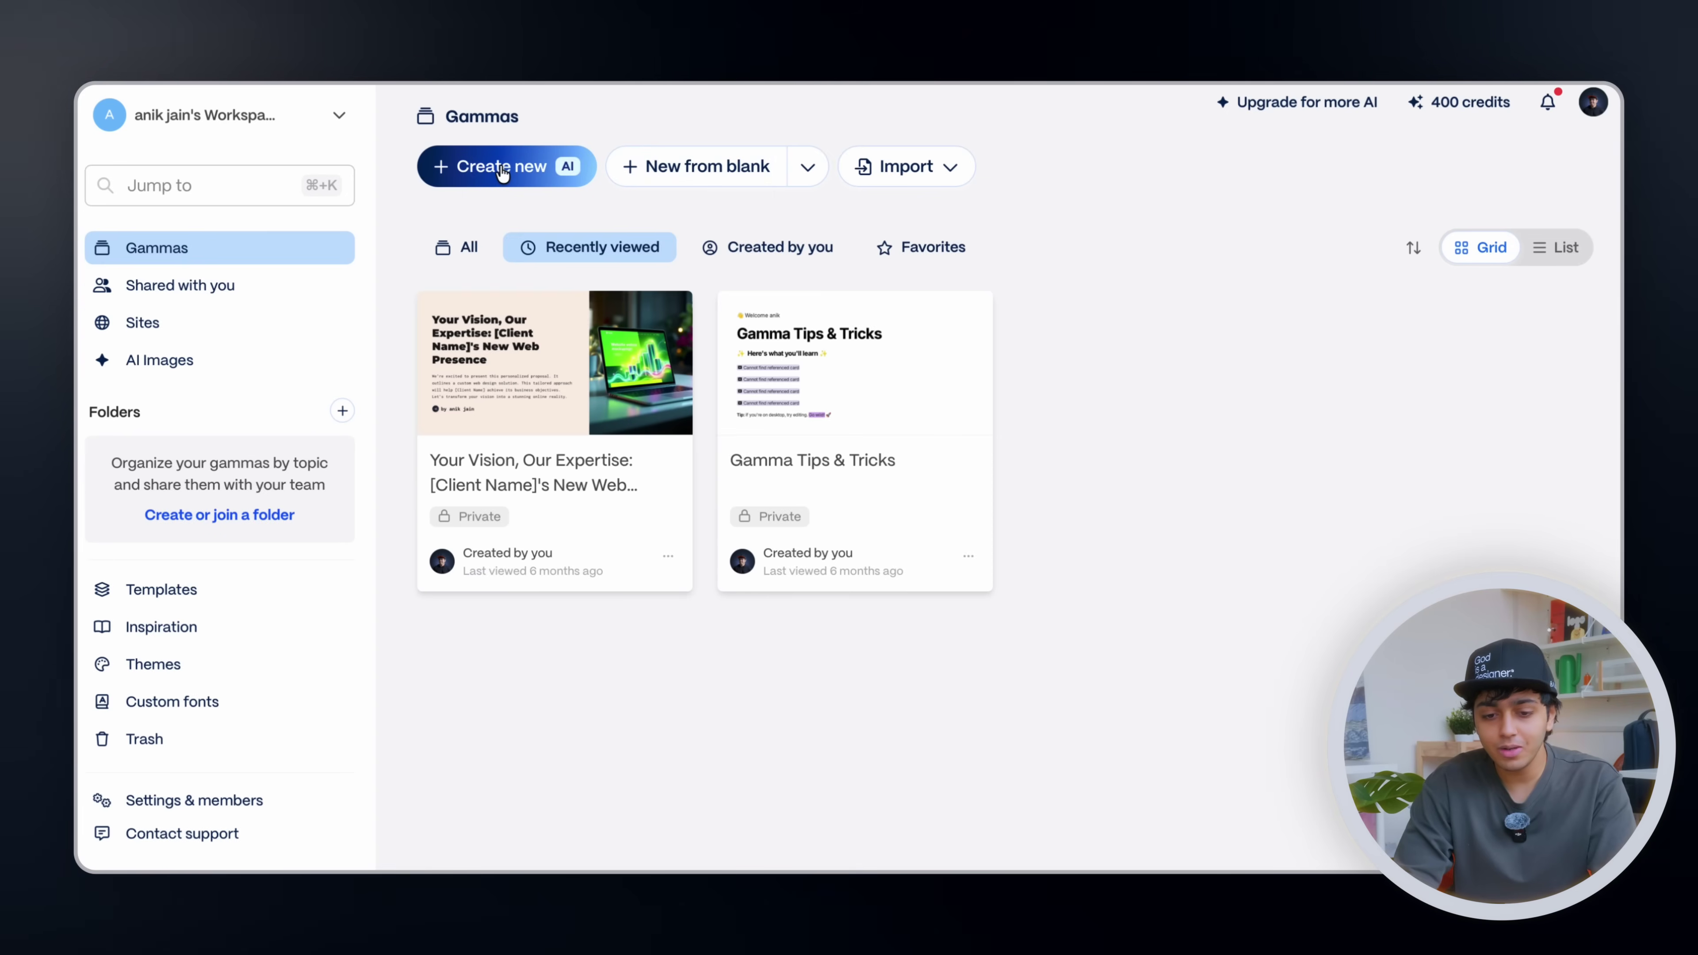
Start a new AI-created gamma and reach the Generate page with its default presets.
click(503, 168)
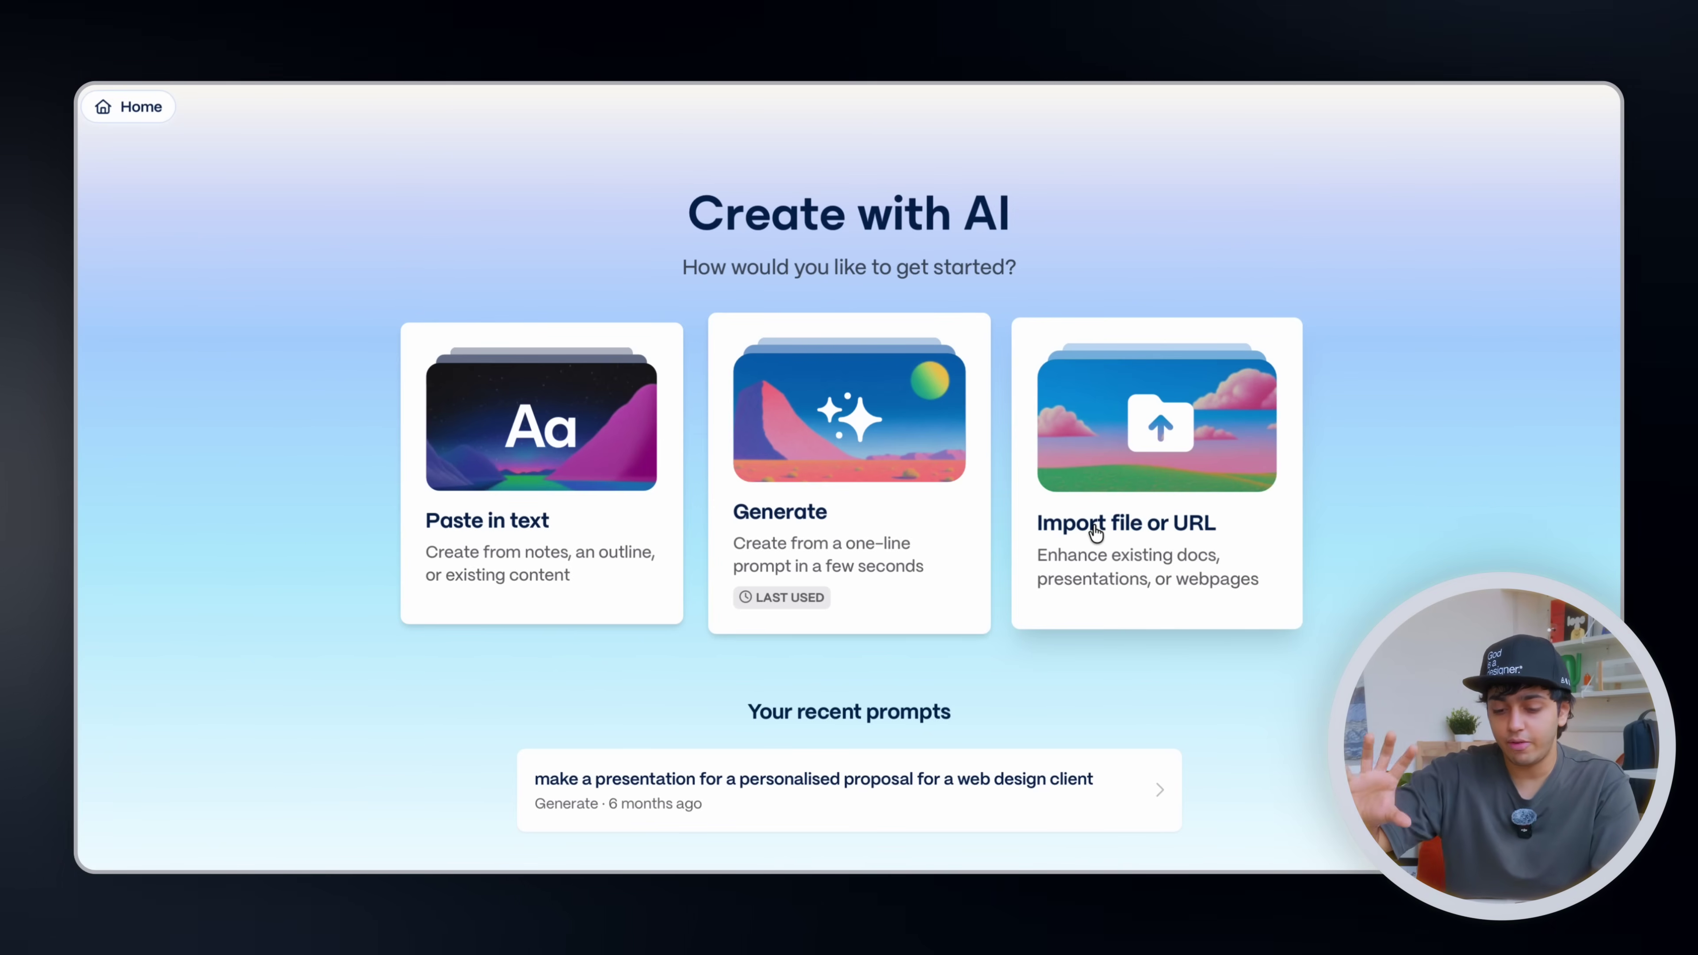
scroll(869, 782, down, 3)
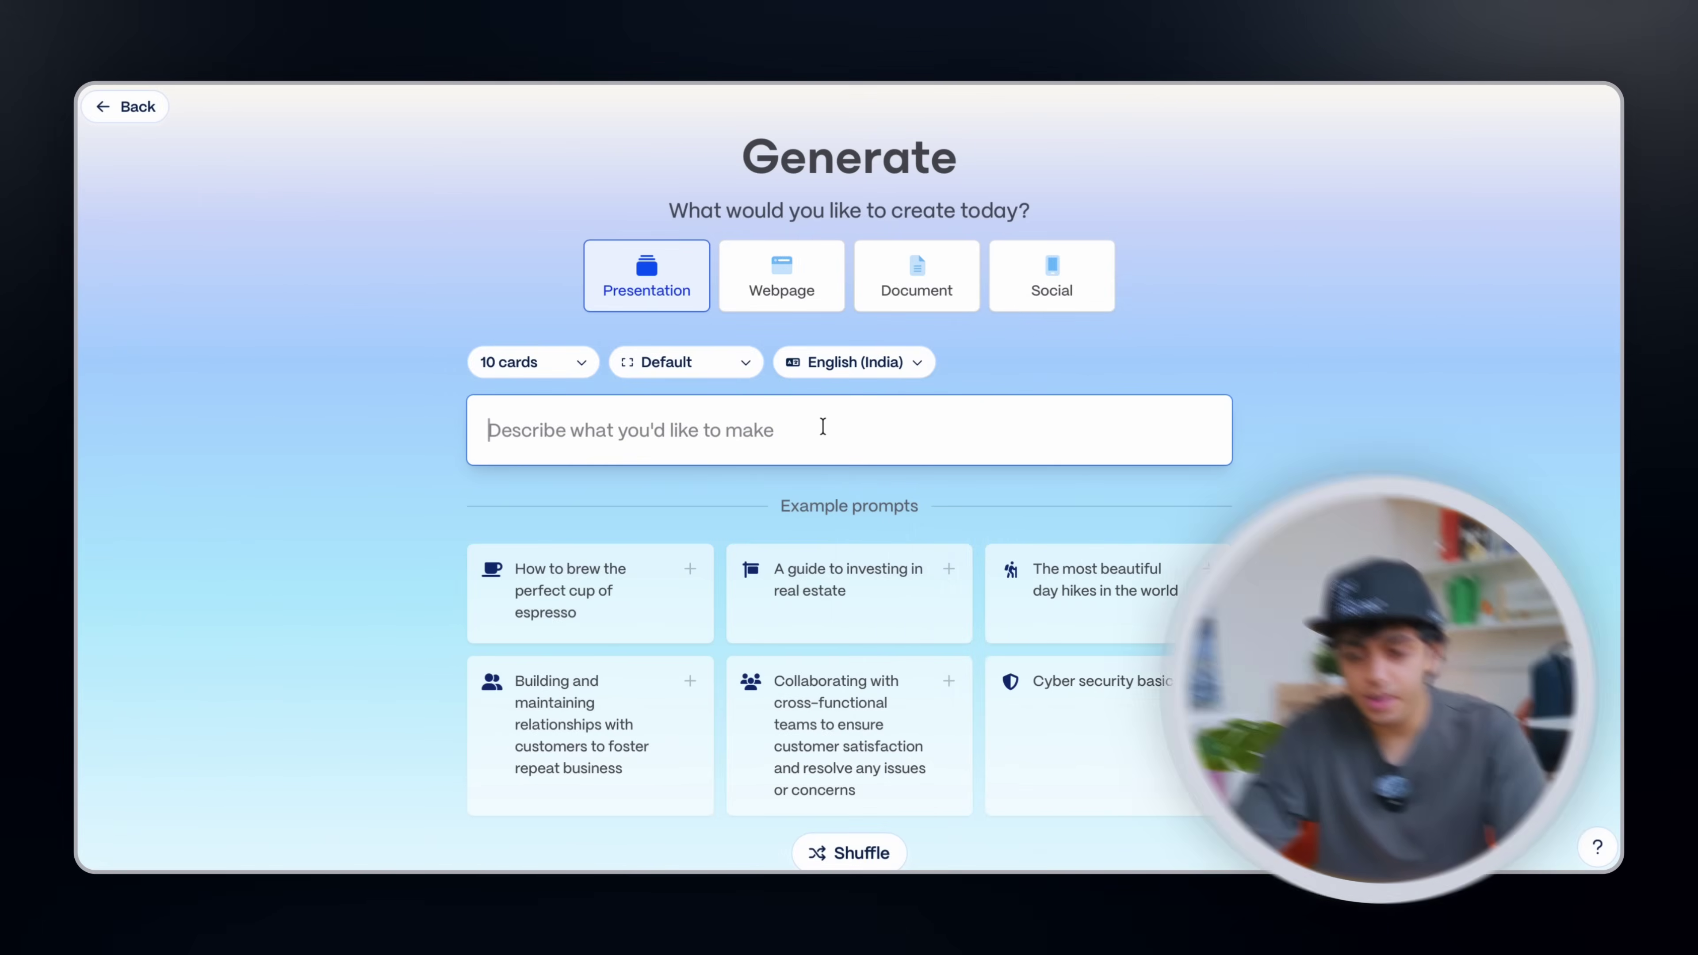
Paste the prompt for a sparkling fruit drinks sales pitch deck covering brand story, features and retail partnerships.
text(Create a sales pitch deck for a new beverage brand that is launching a line of sparkling fruit drinks. The deck should focus on brand story, product features, and retail partnerships)
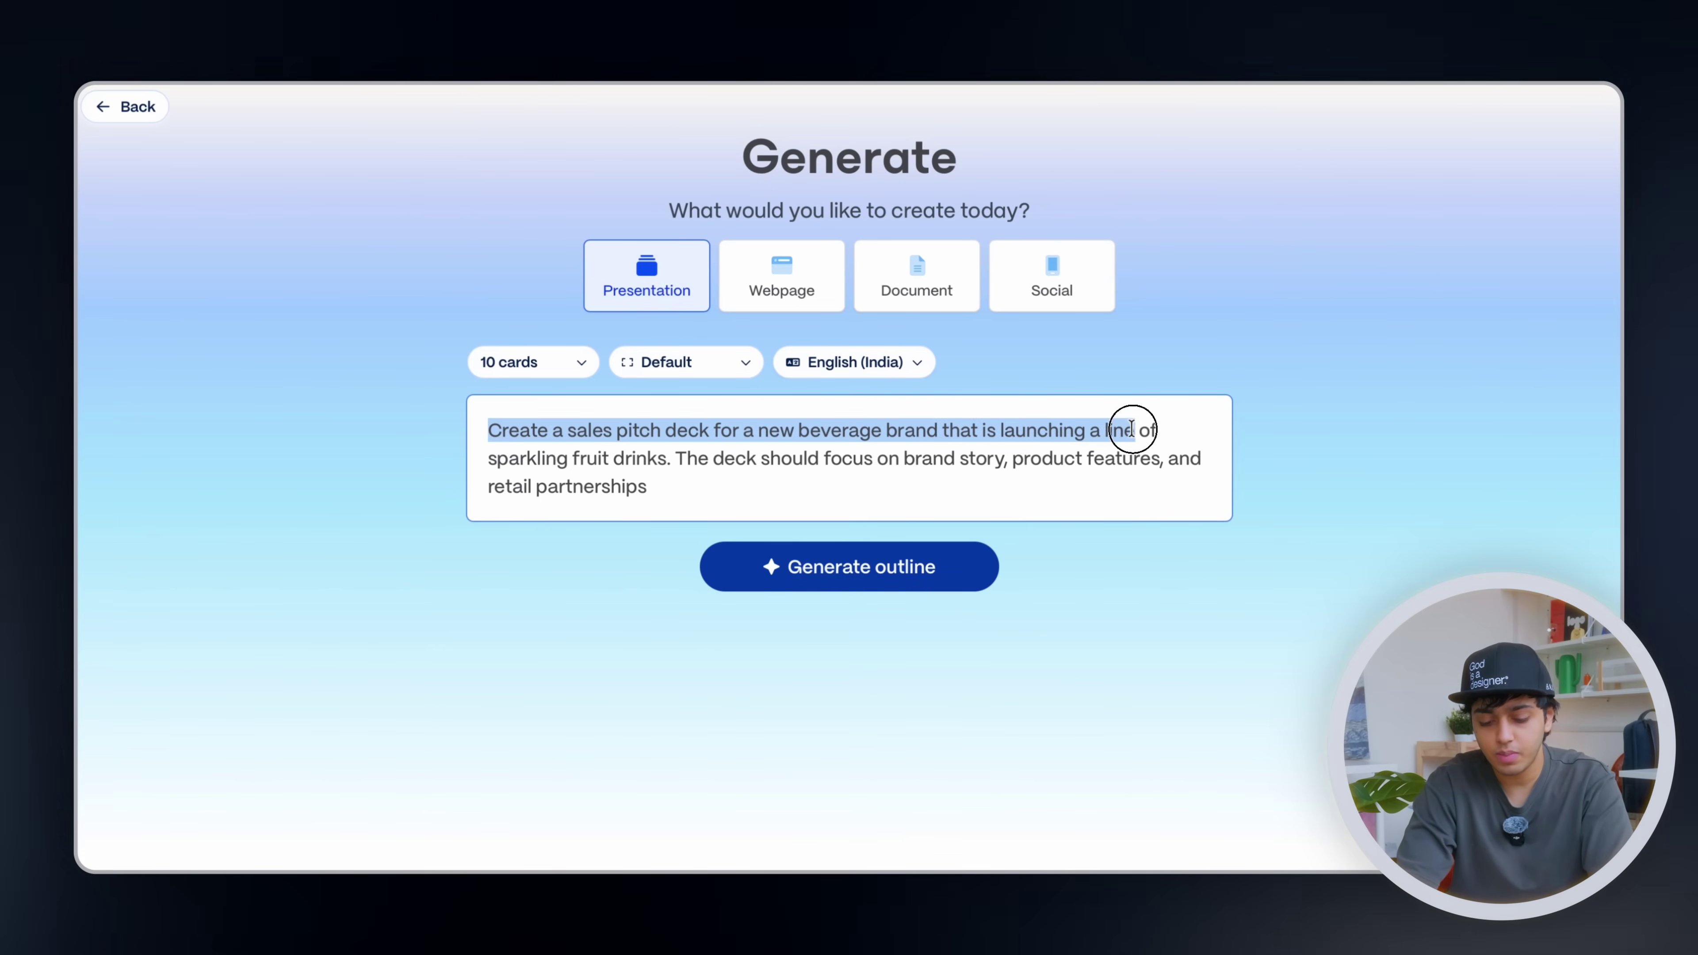
mouse_move(760, 441)
mouse_down()
mouse_move(644, 444)
mouse_move(754, 474)
mouse_up()
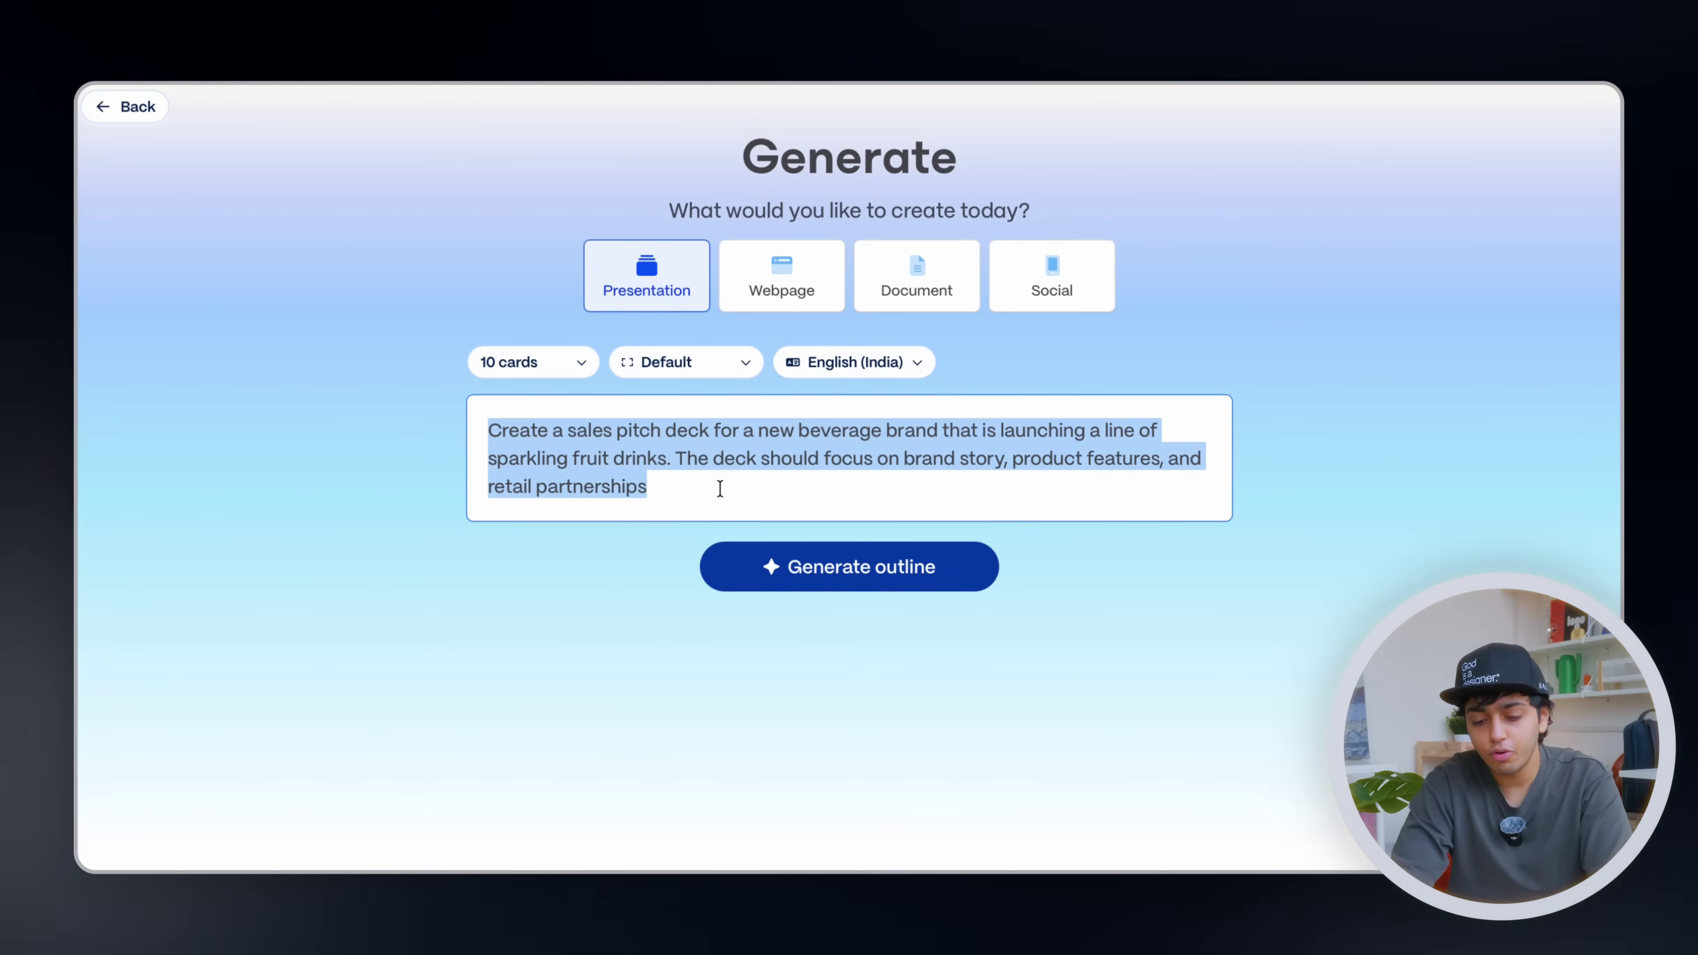
click(718, 488)
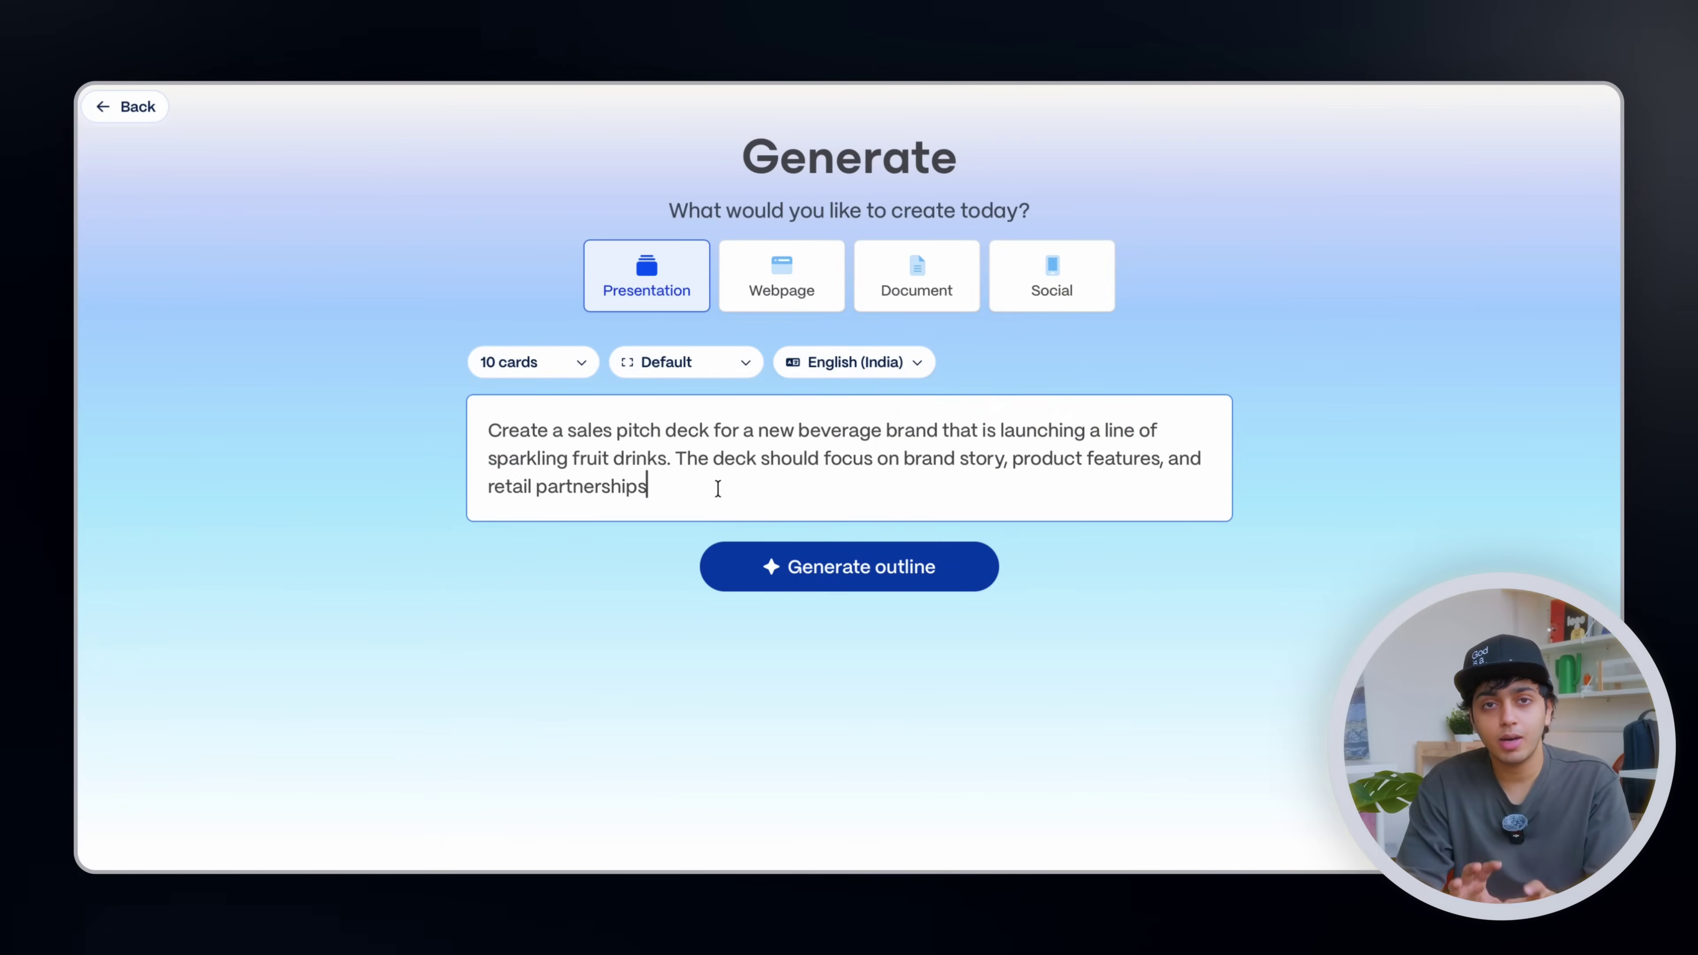
click(494, 367)
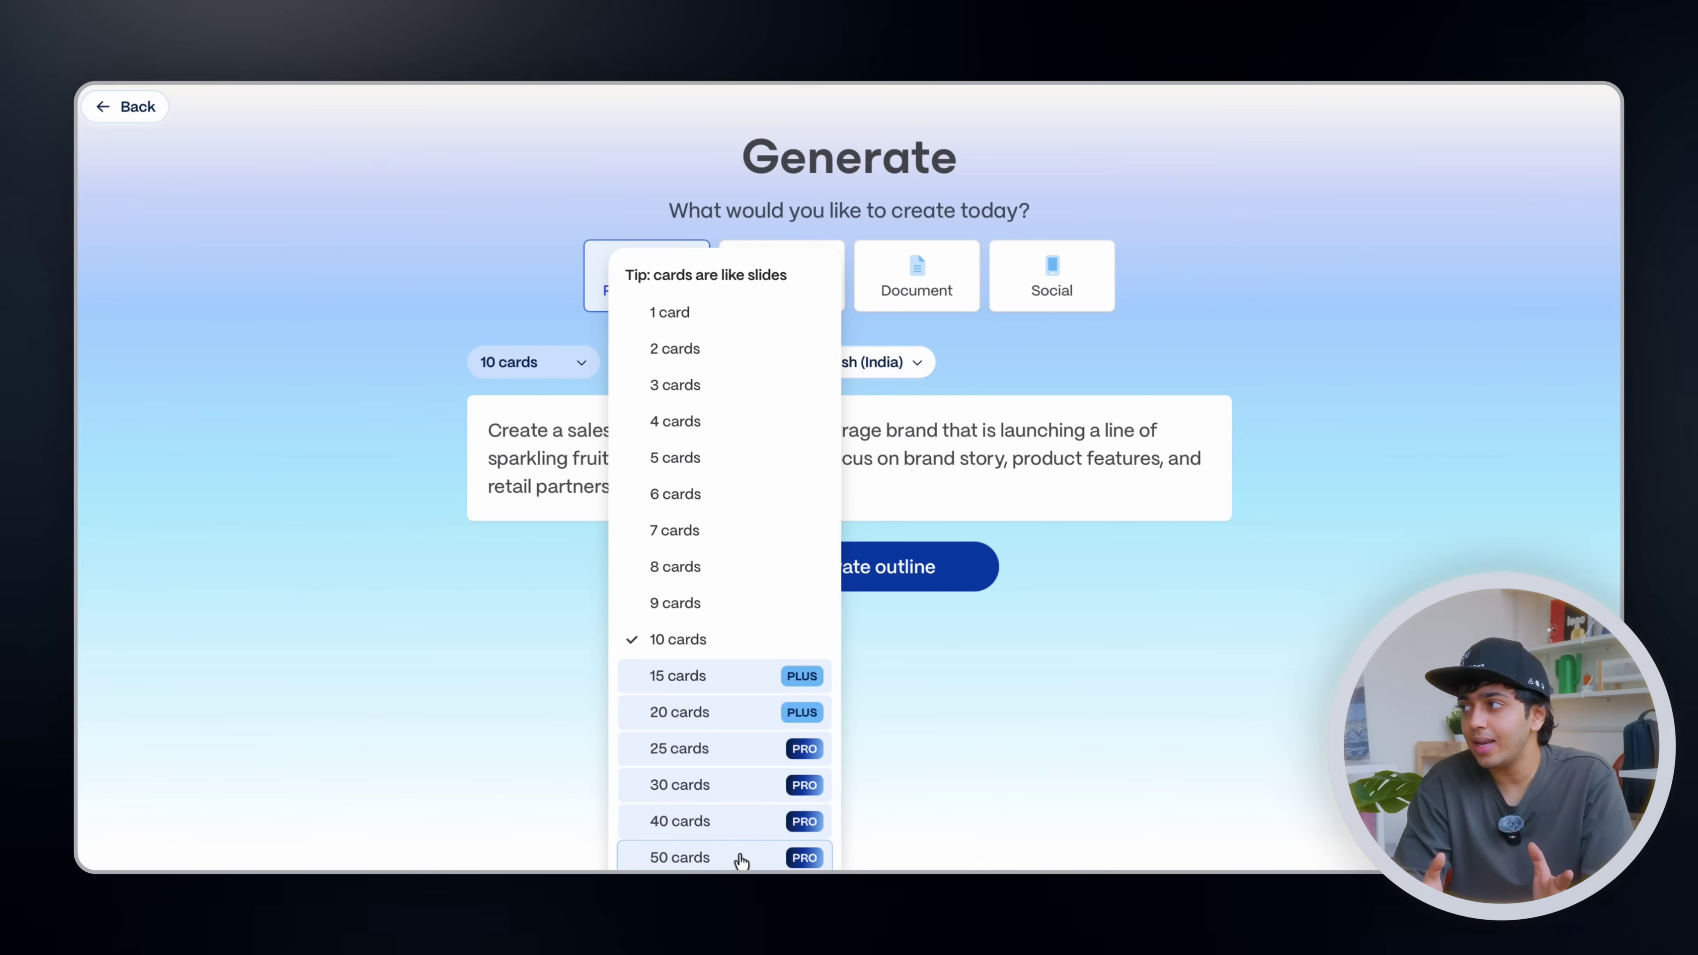
Keep 10 cards and switch the page style to Traditional 16:9.
click(713, 644)
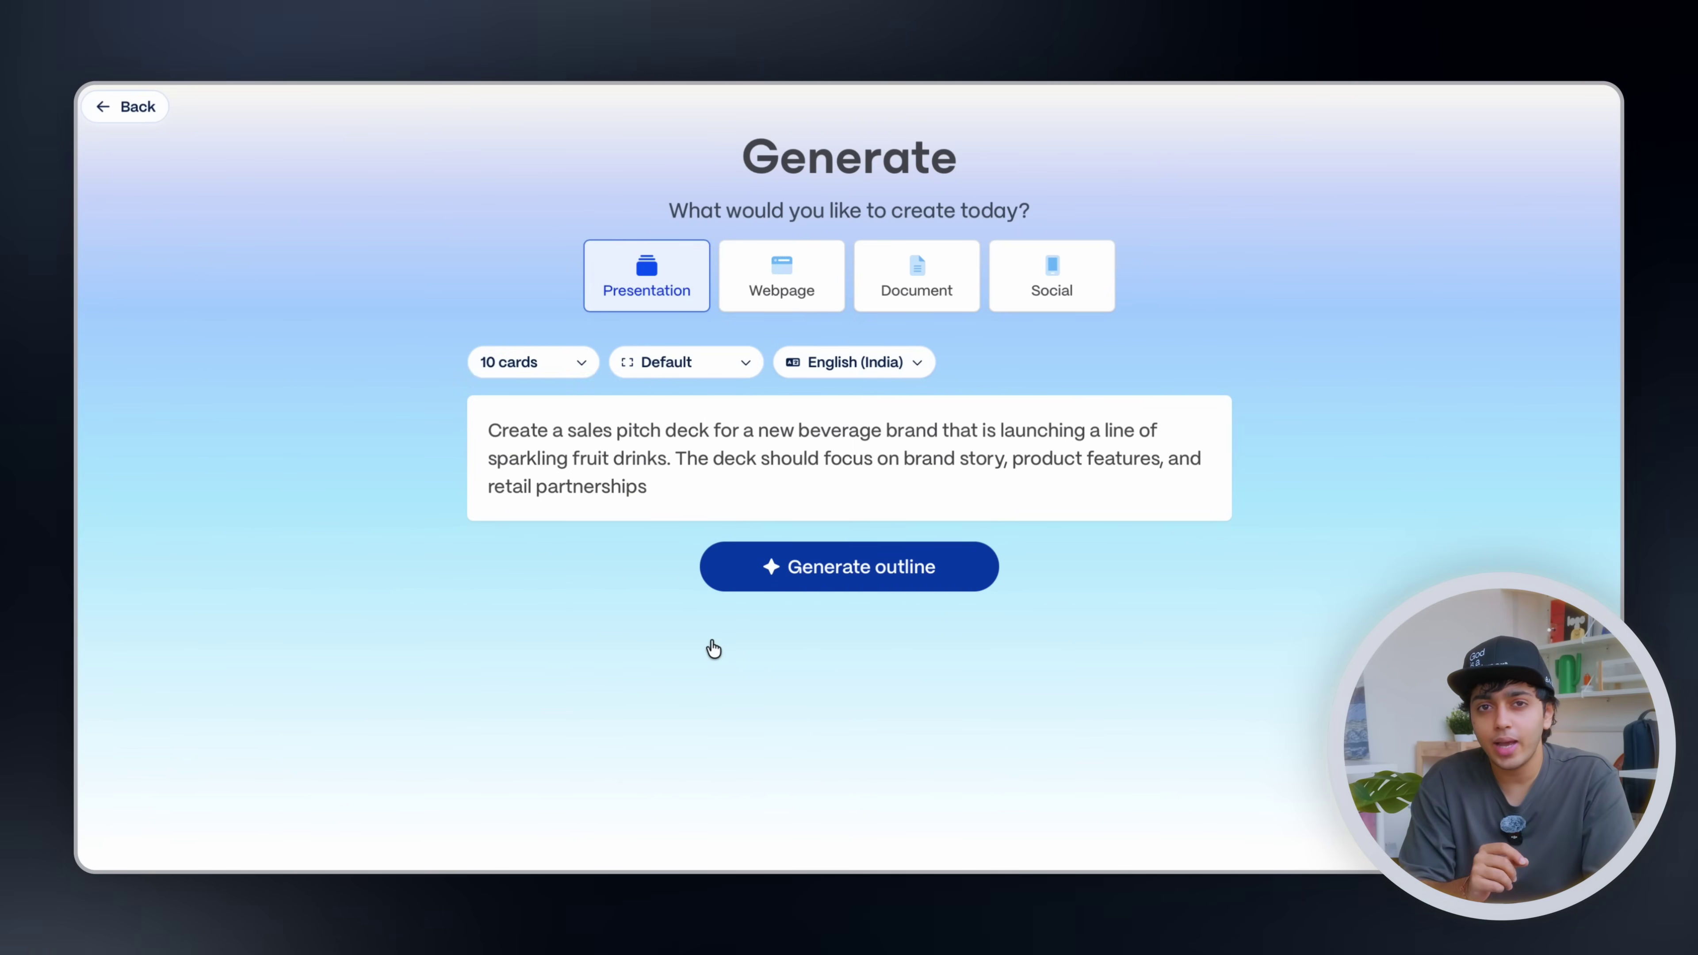
click(682, 365)
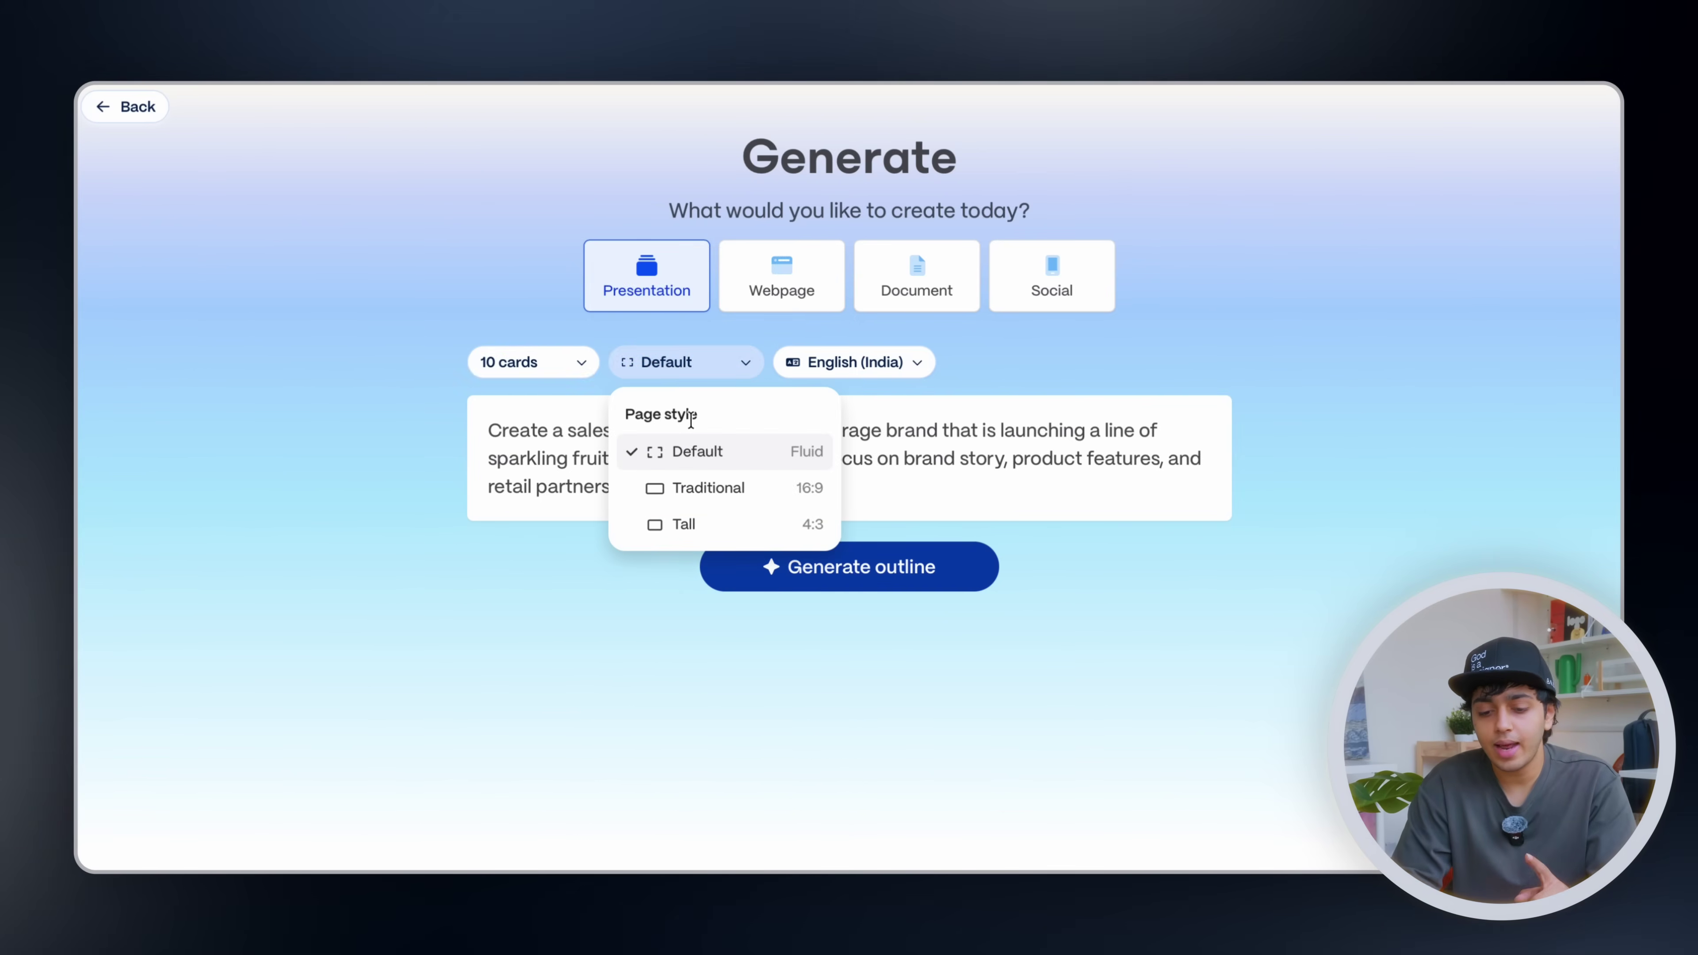
click(710, 488)
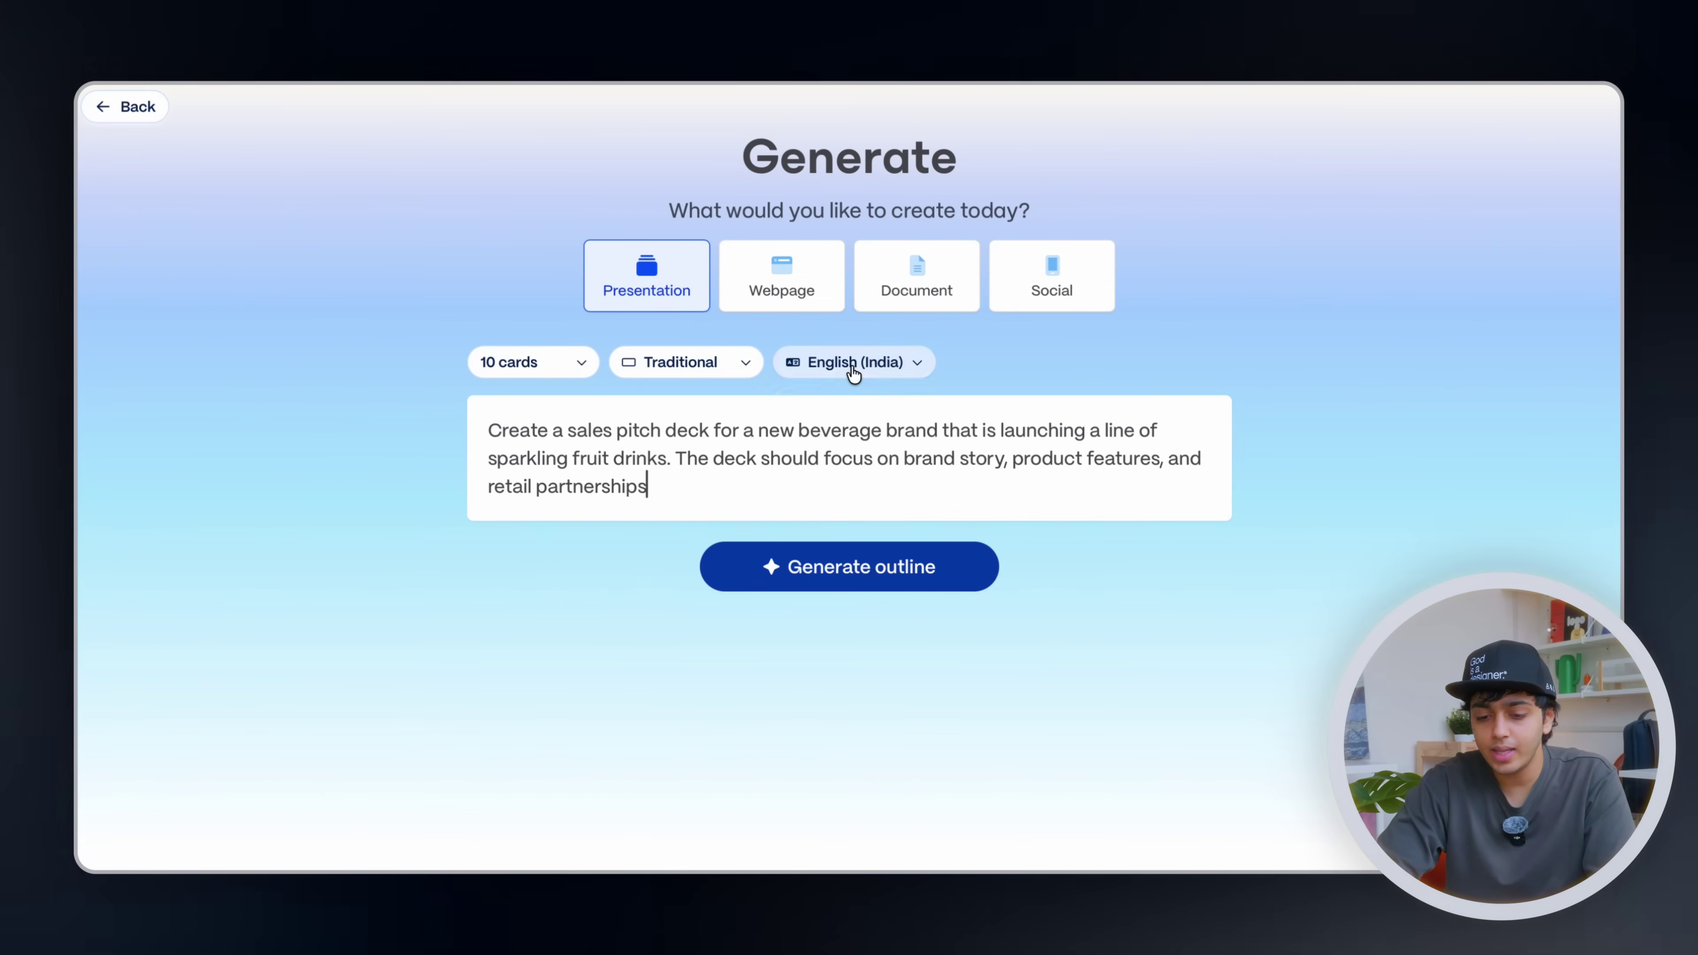
Browse the output language list, leaving English (India) selected.
click(869, 364)
scroll(880, 470, down, 10)
scroll(880, 470, down, 20)
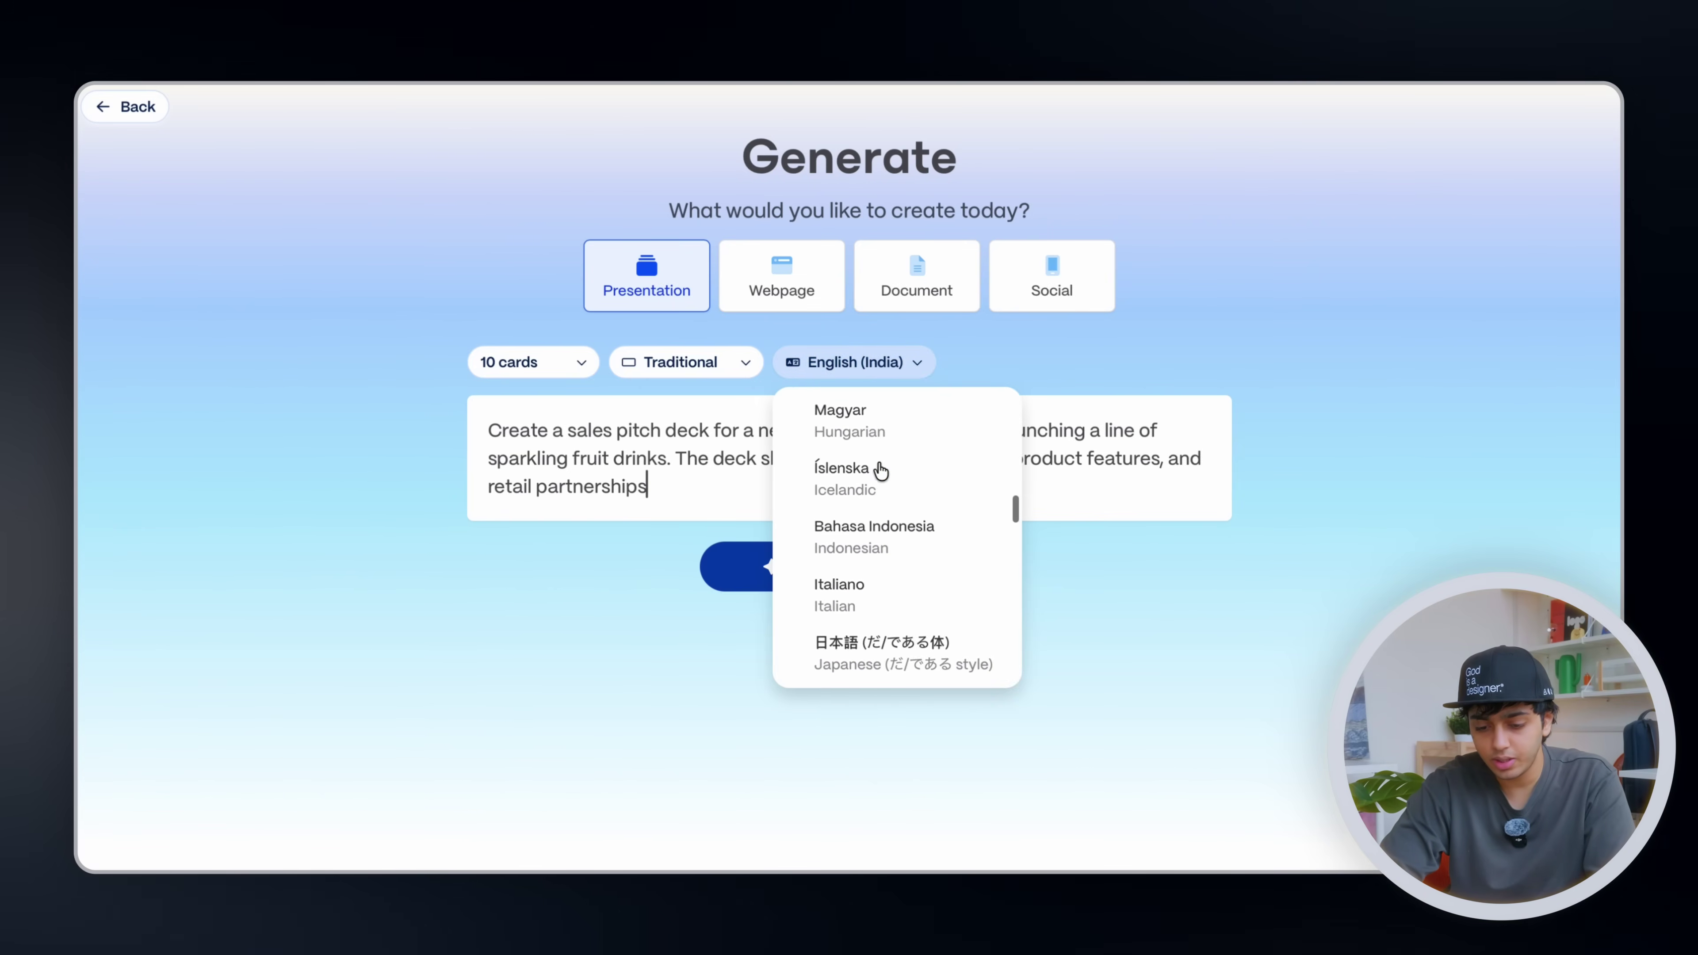
scroll(880, 470, down, 3)
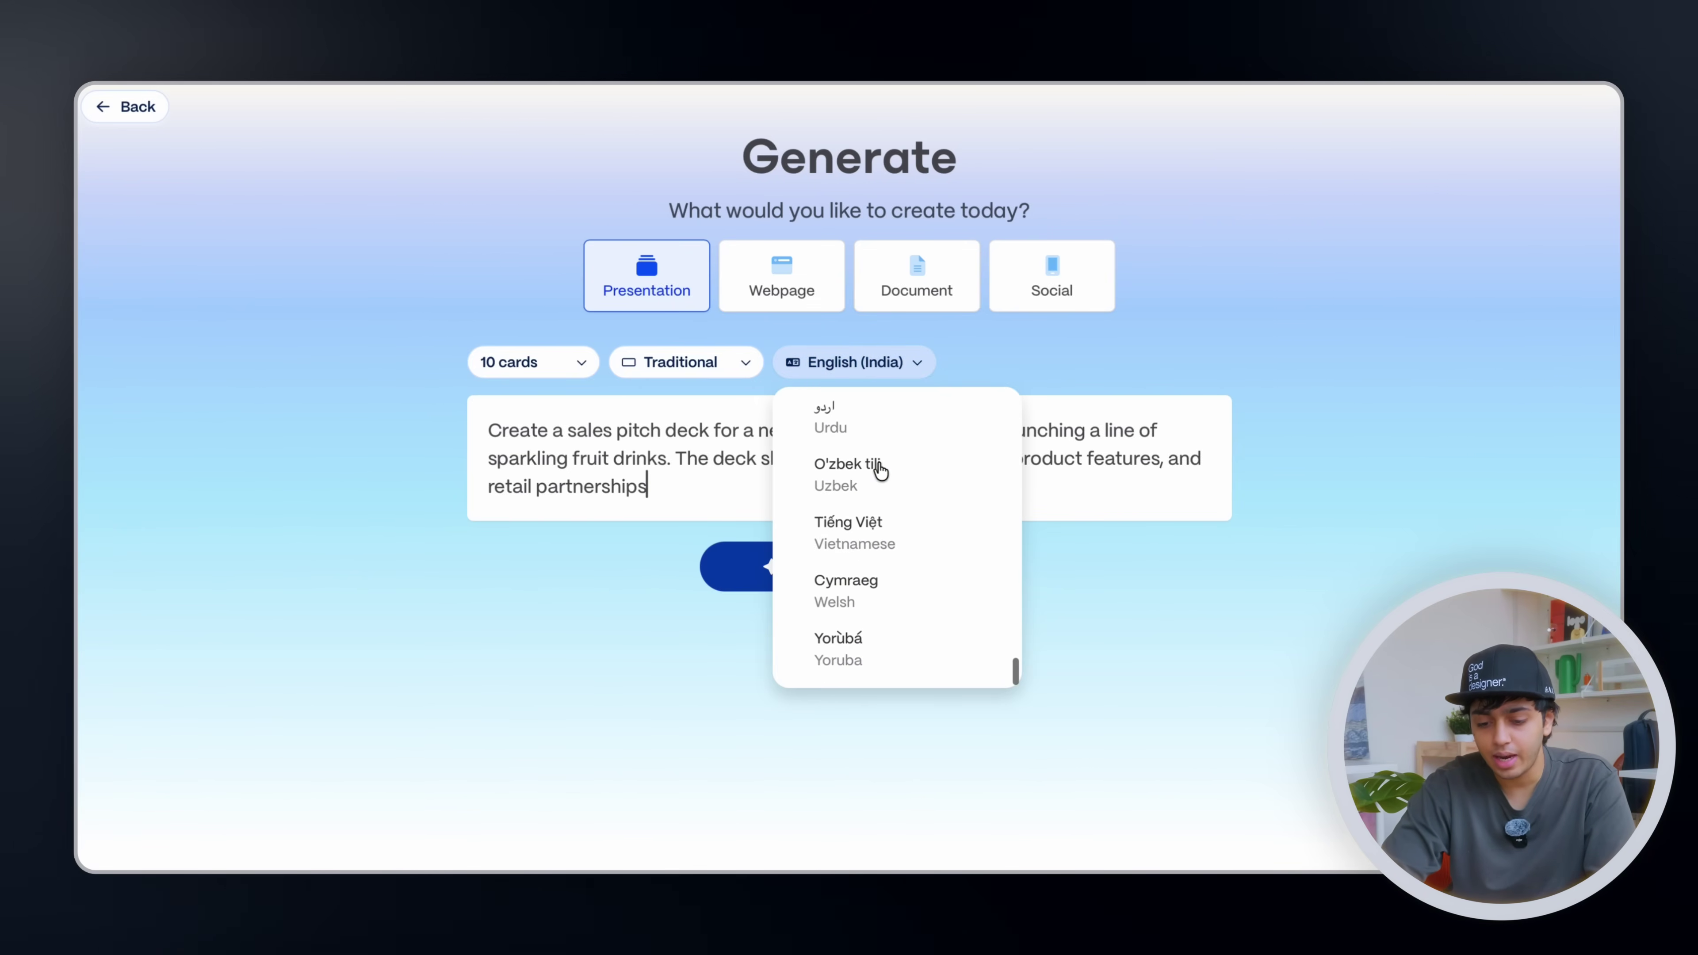
scroll(880, 470, up, 12)
scroll(881, 470, down, 5)
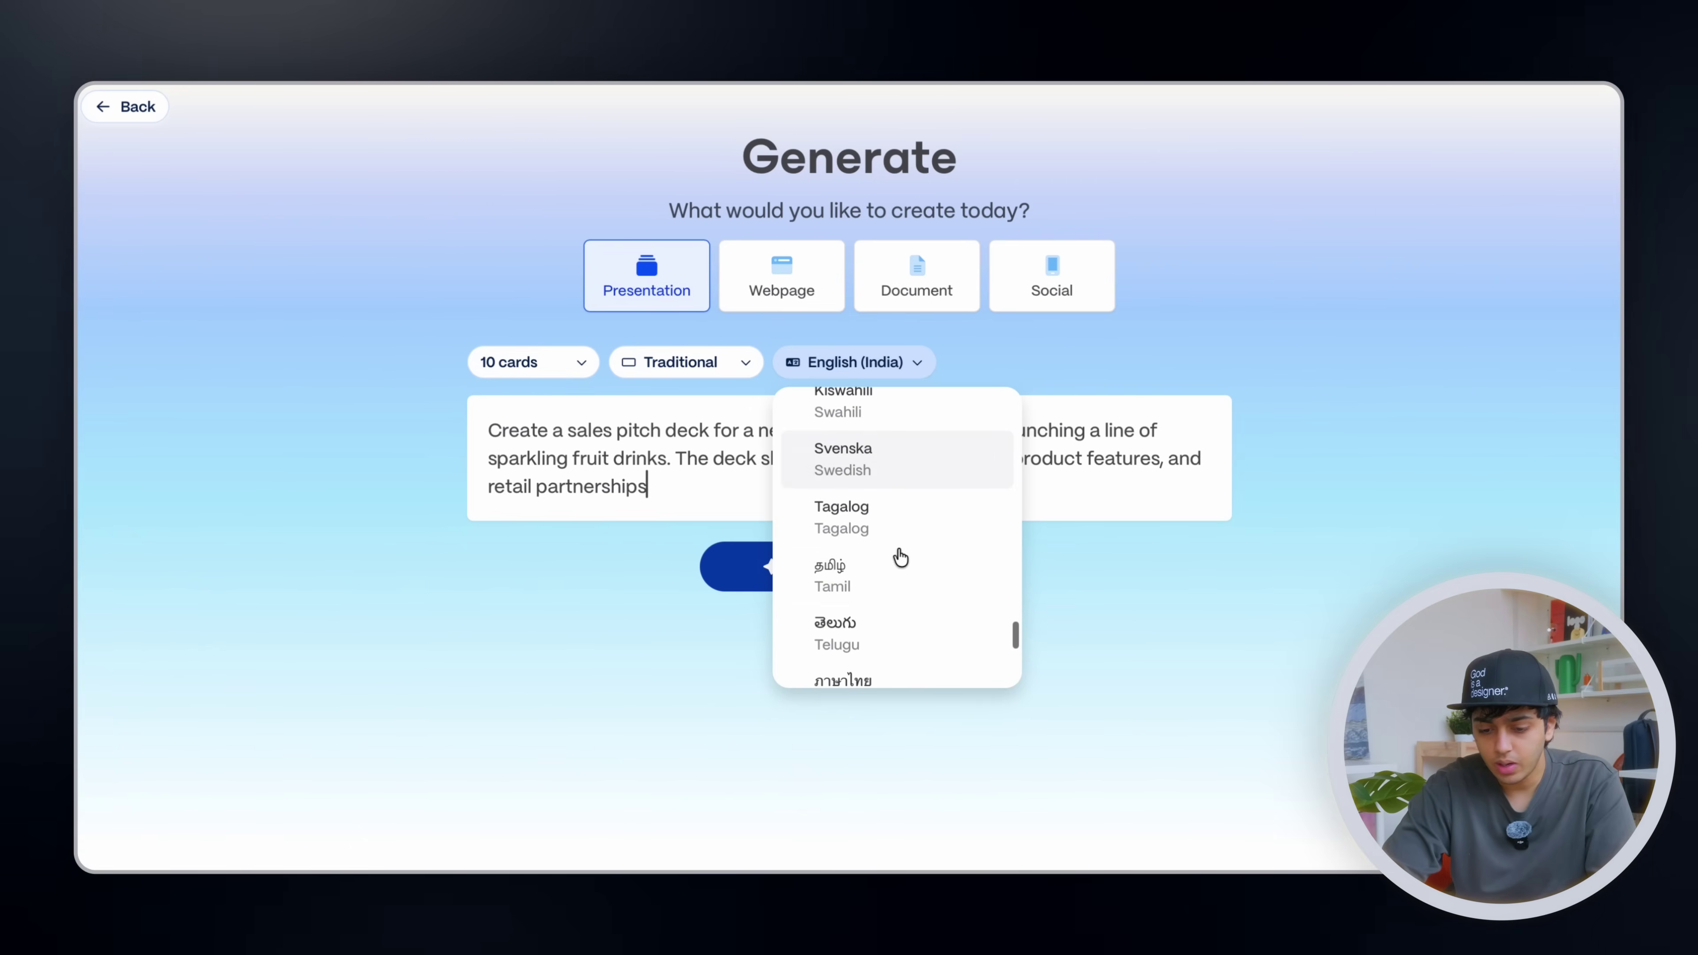
scroll(881, 602, up, 20)
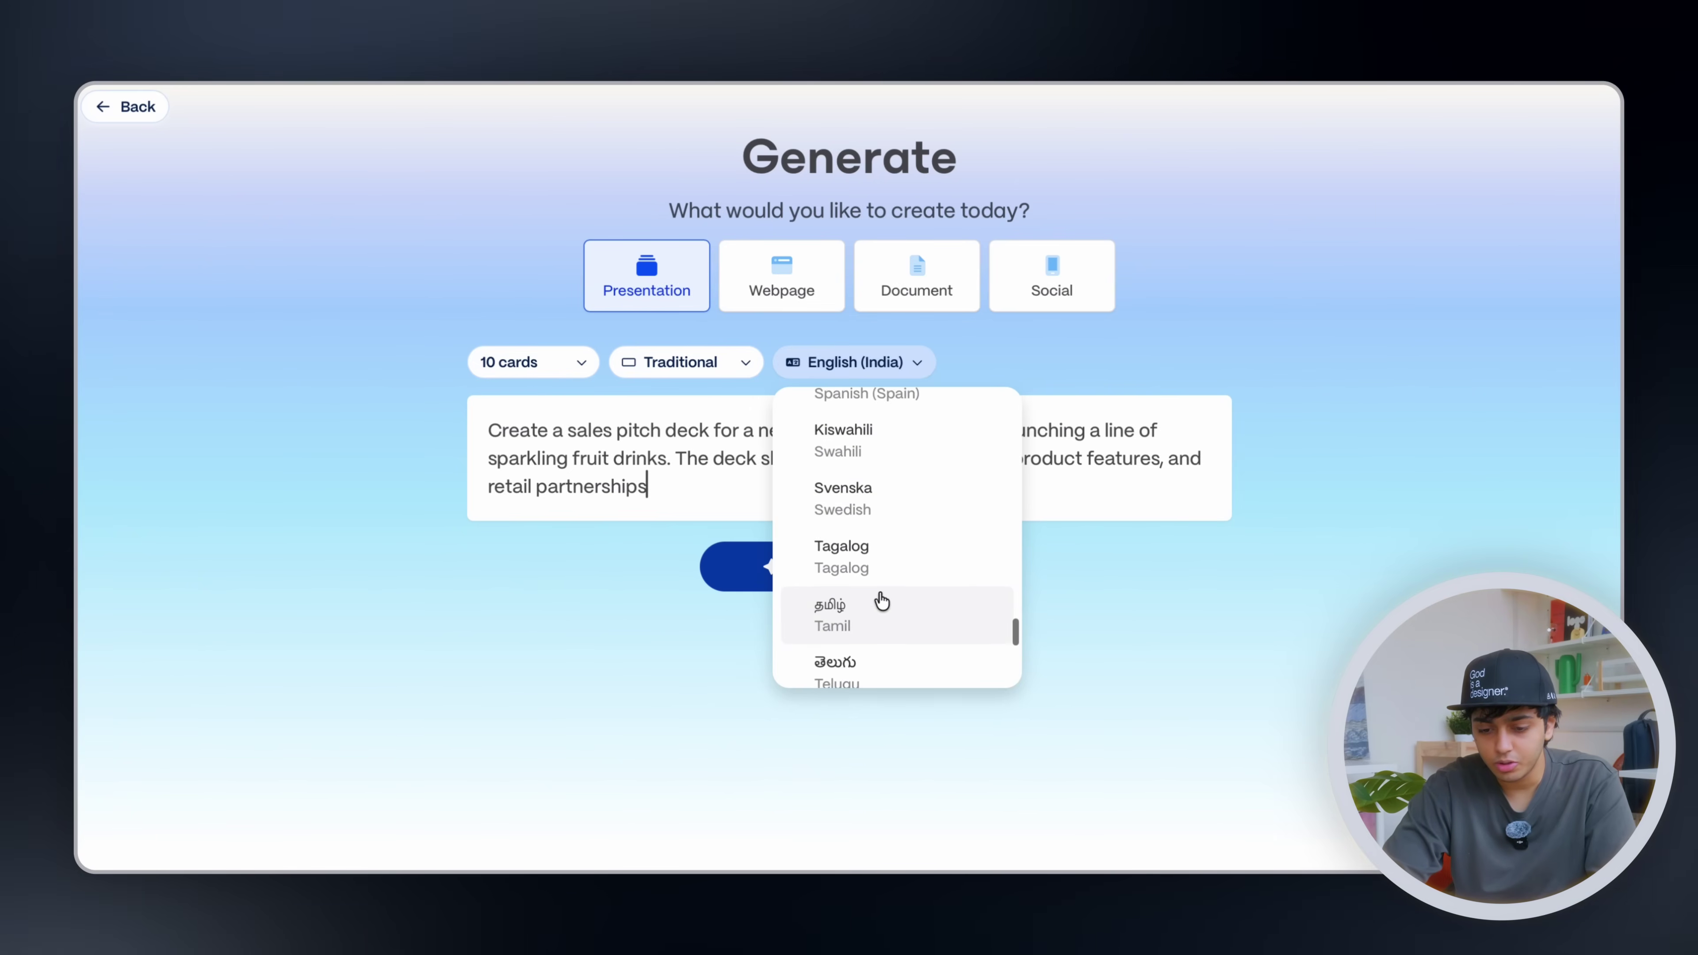
scroll(899, 583, up, 5)
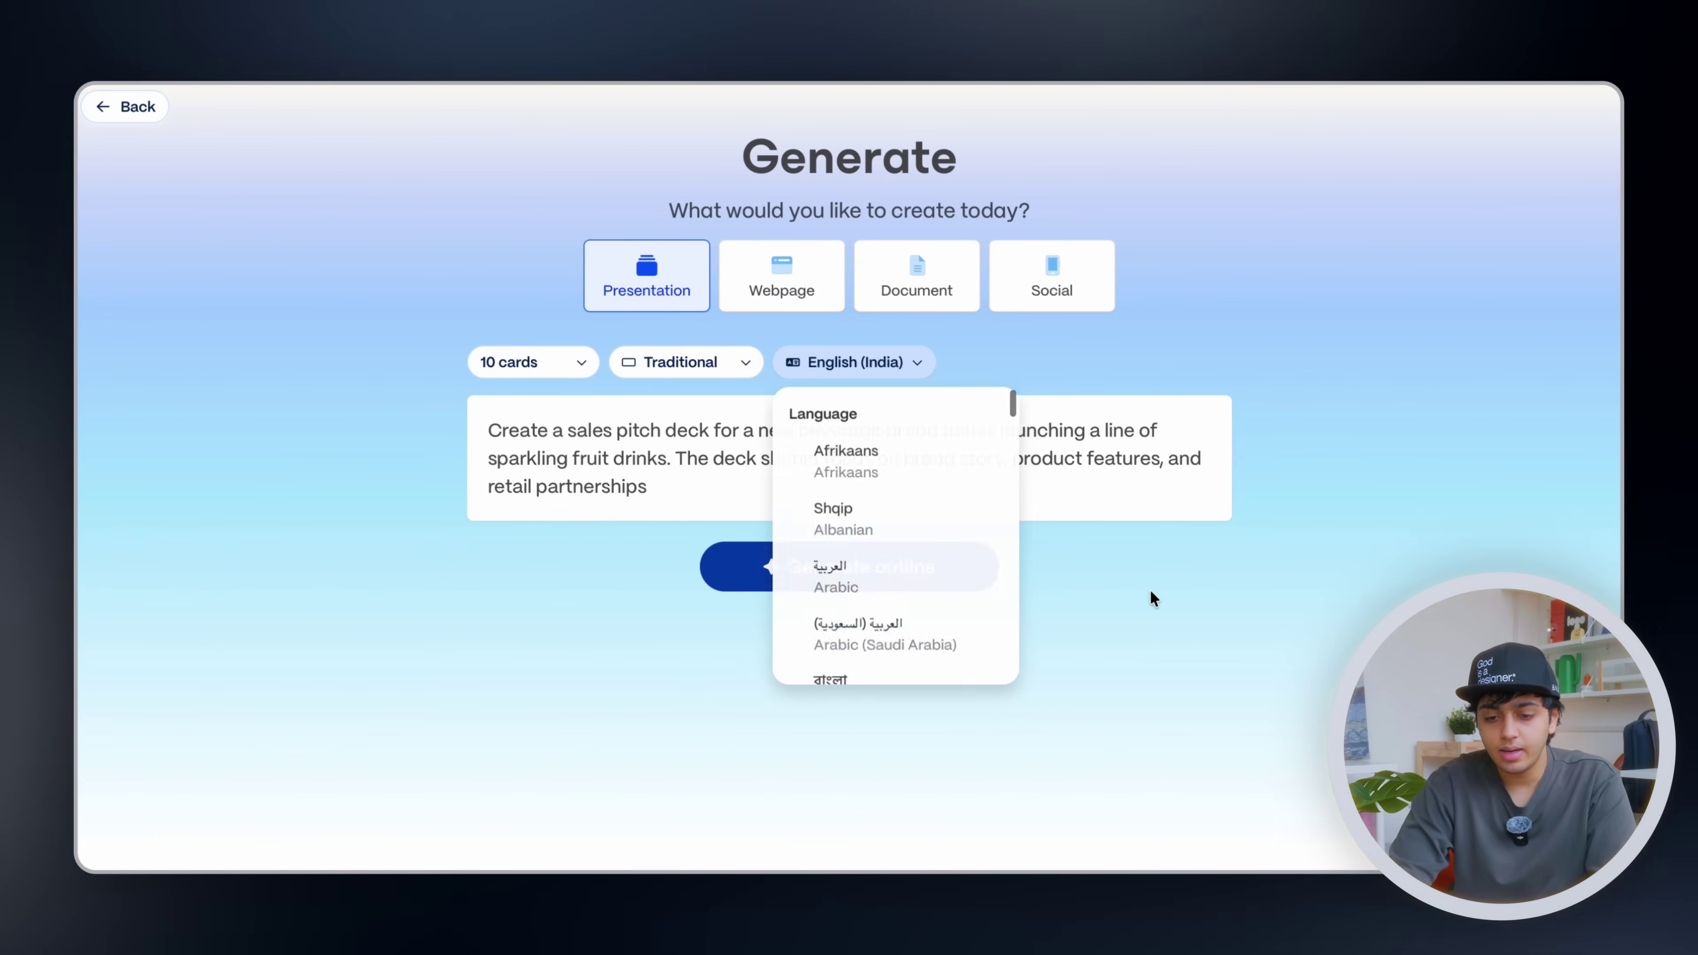
click(1152, 595)
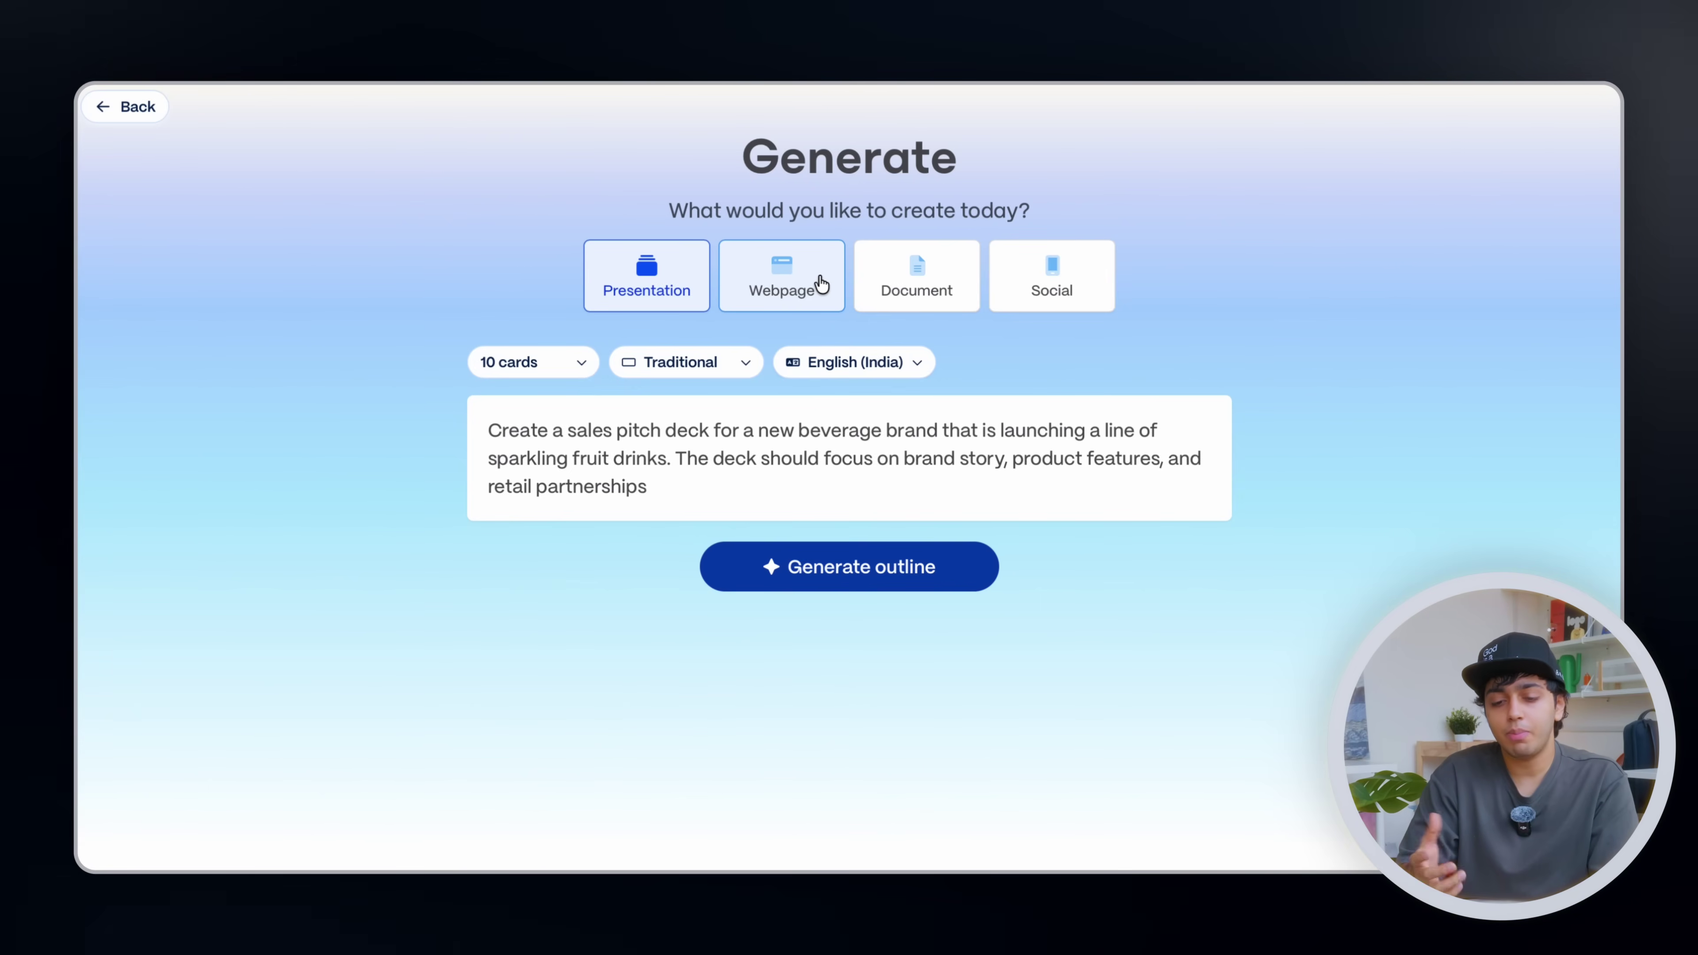
Generate the 10-card SparkFizz outline and review it down to 'Join Us in Sparking a Refreshment Revolution'.
click(837, 579)
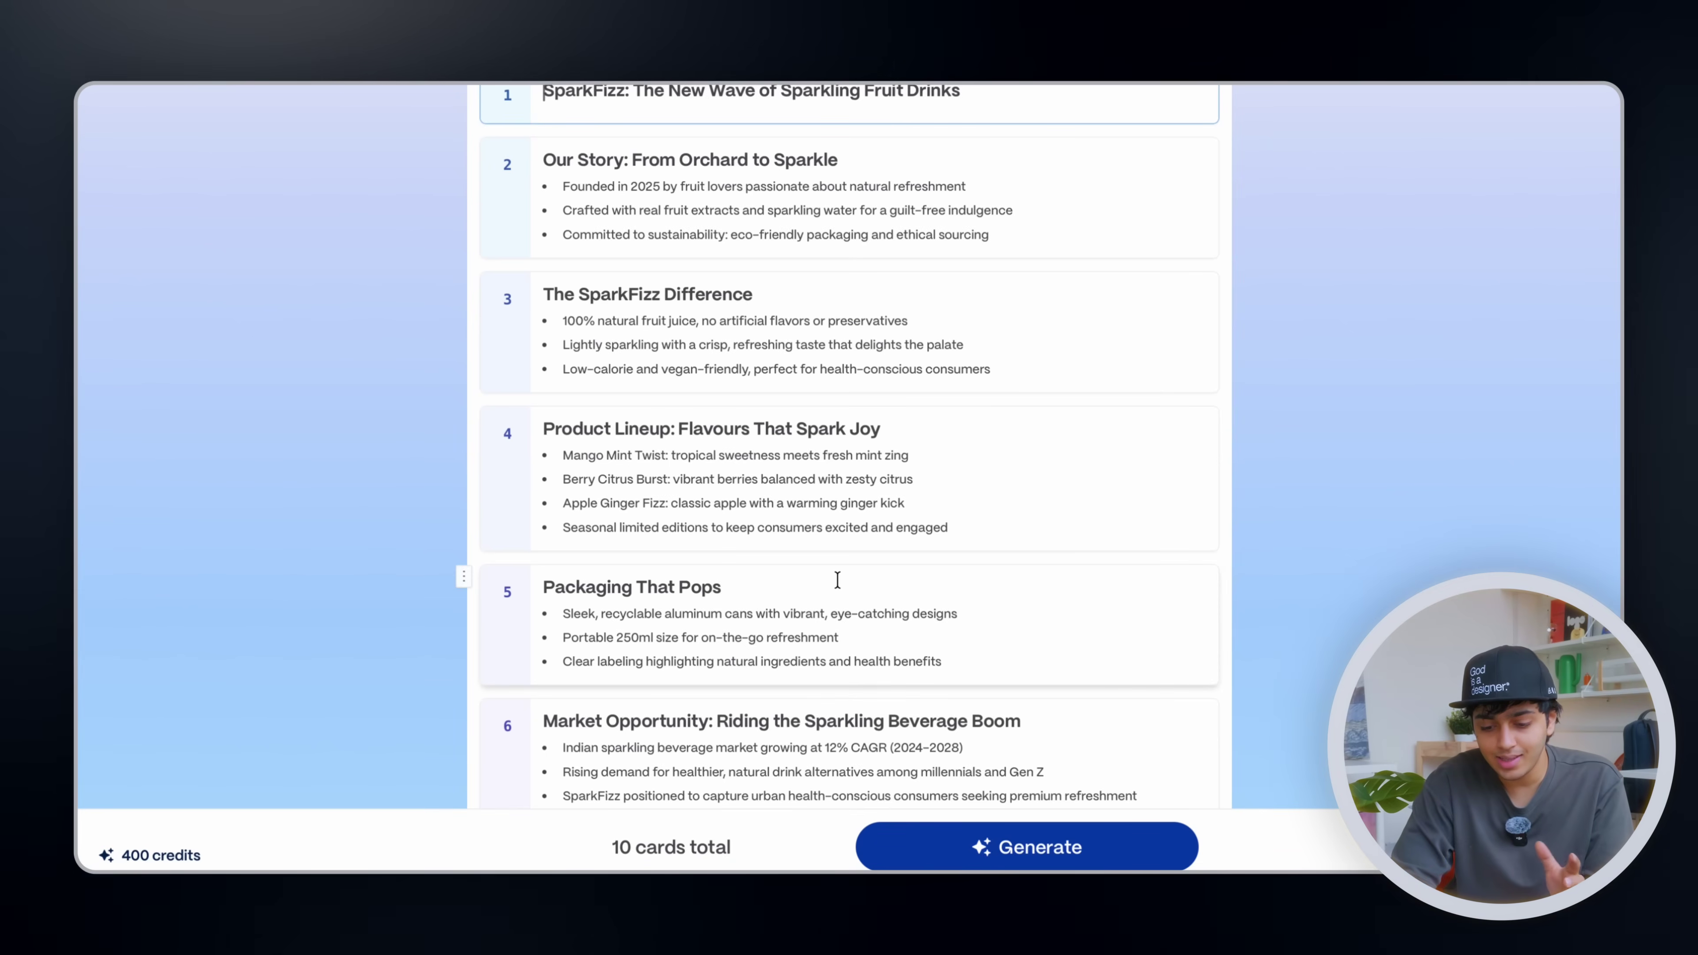
scroll(837, 579, up, 6)
scroll(837, 579, down, 20)
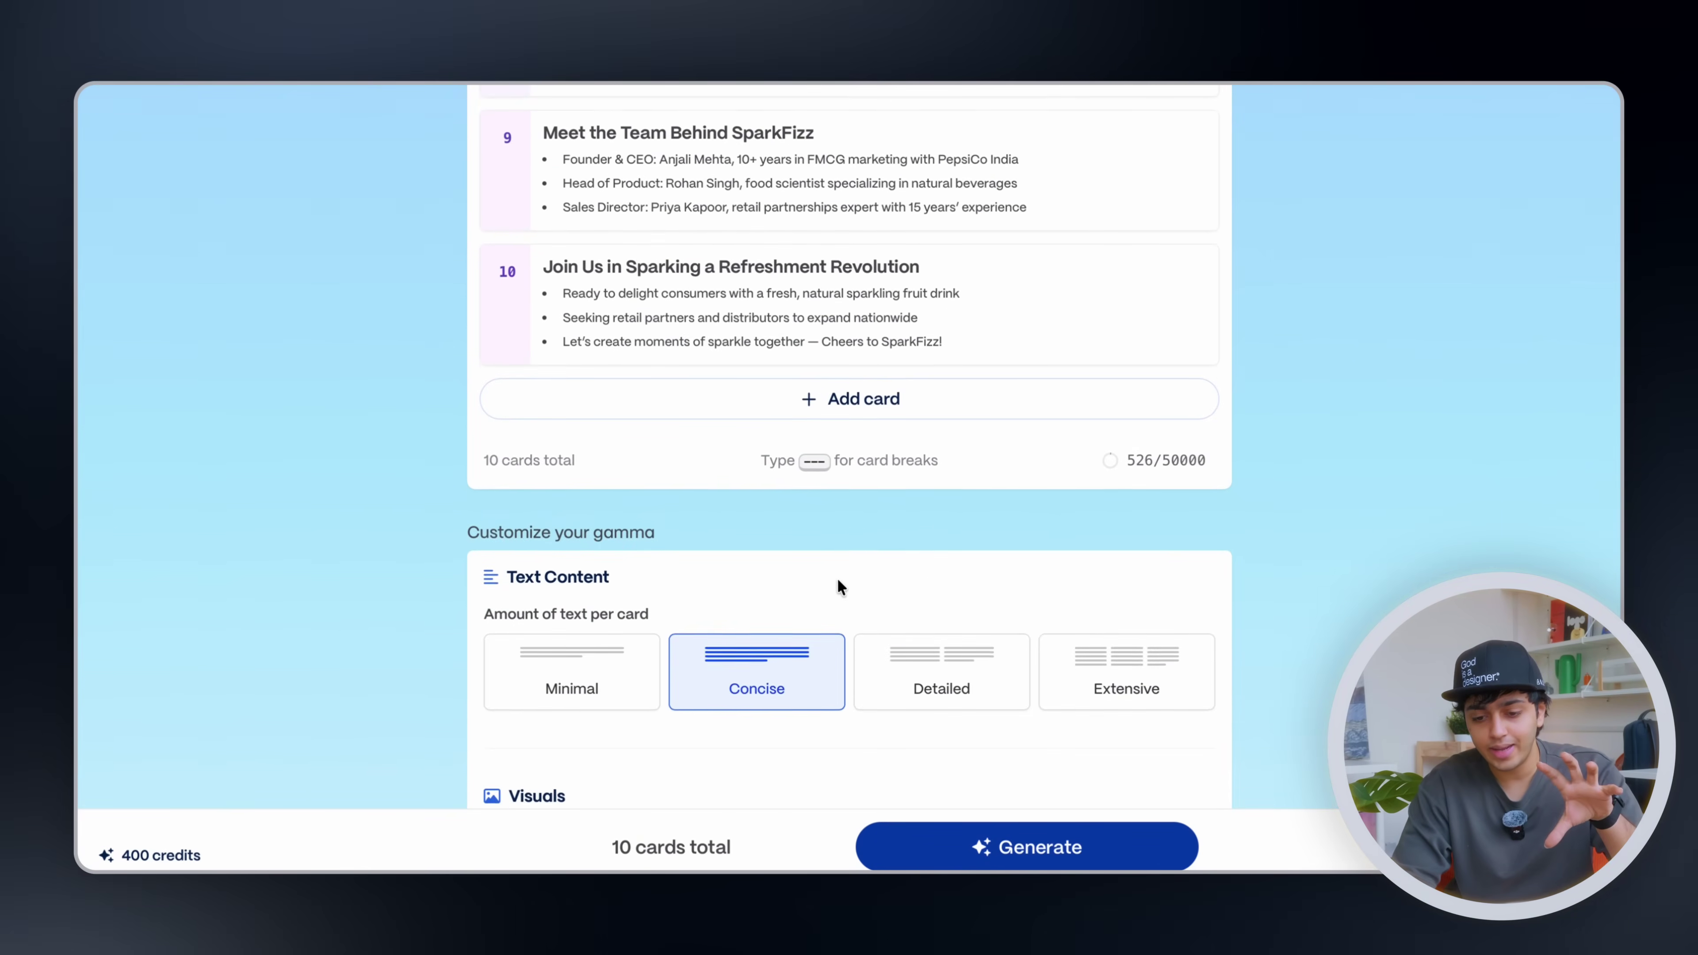
scroll(838, 580, down, 6)
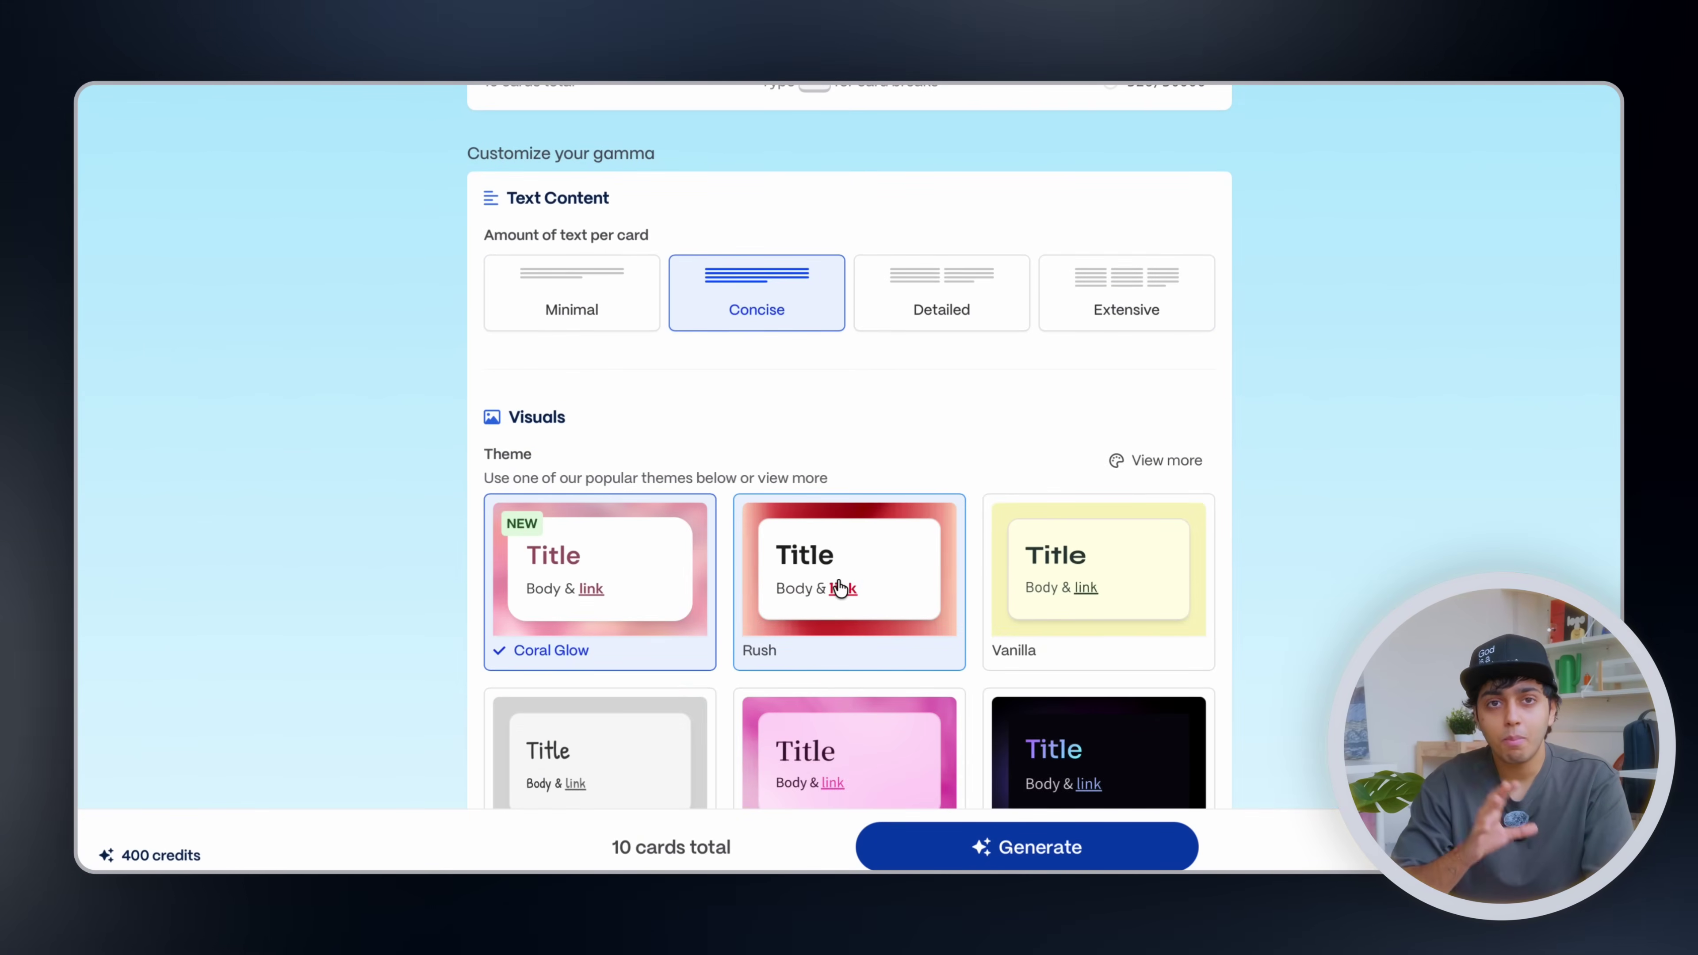
scroll(840, 587, up, 20)
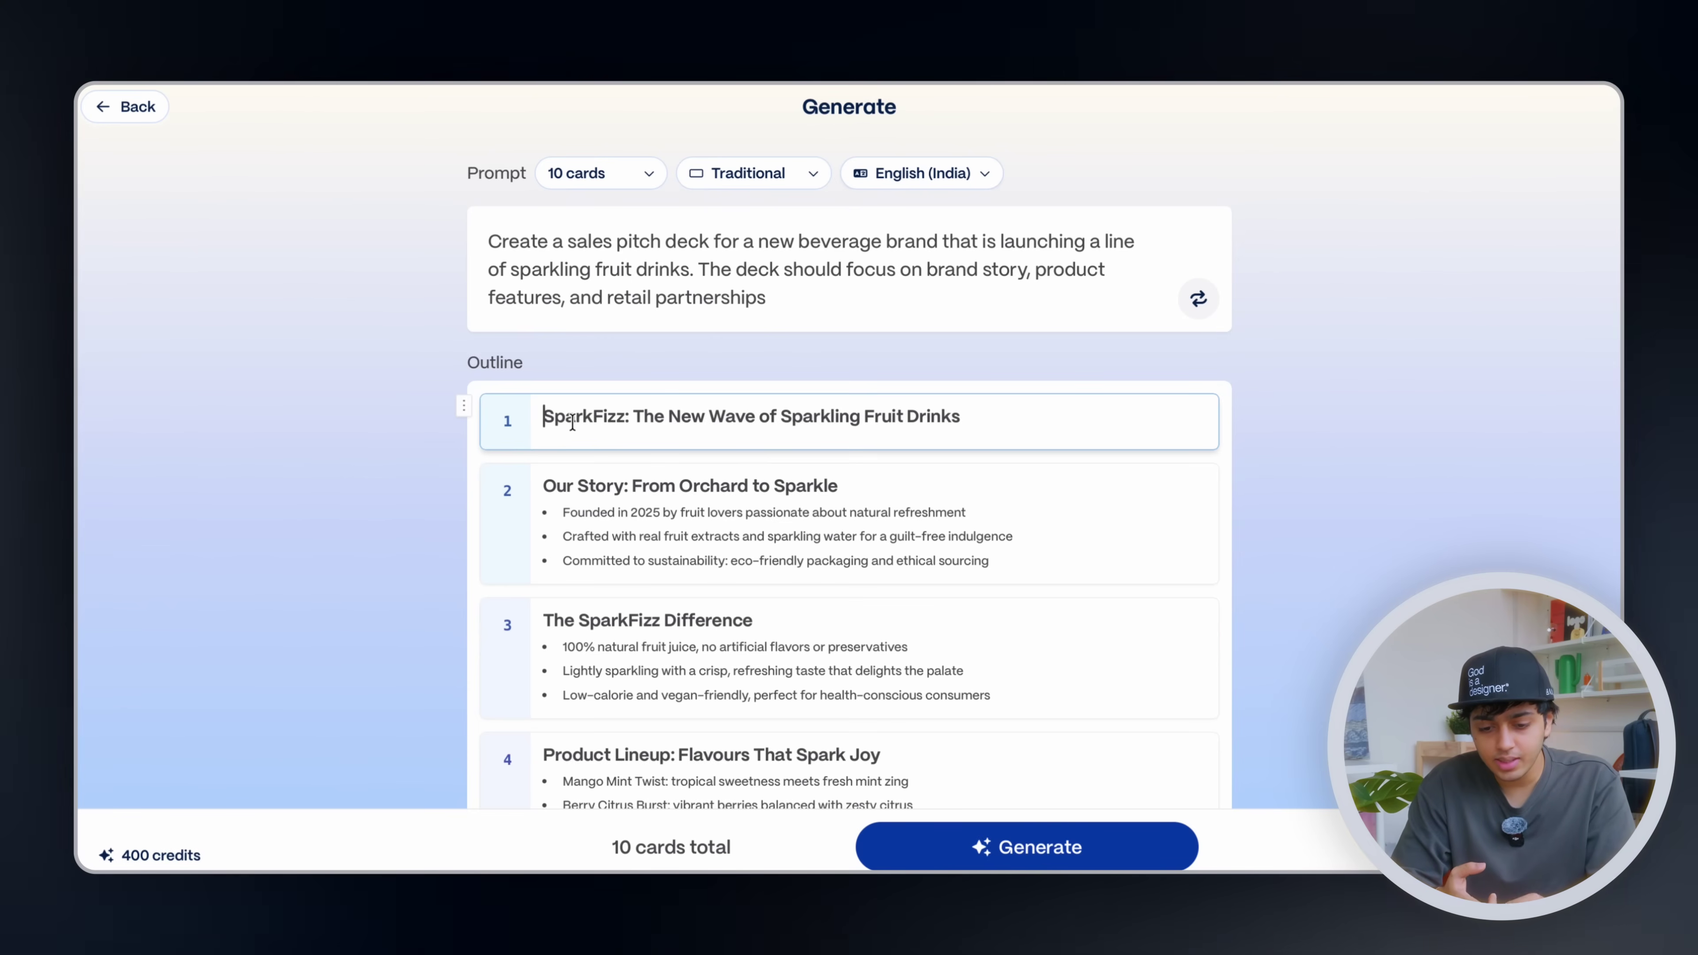
scroll(572, 421, down, 1)
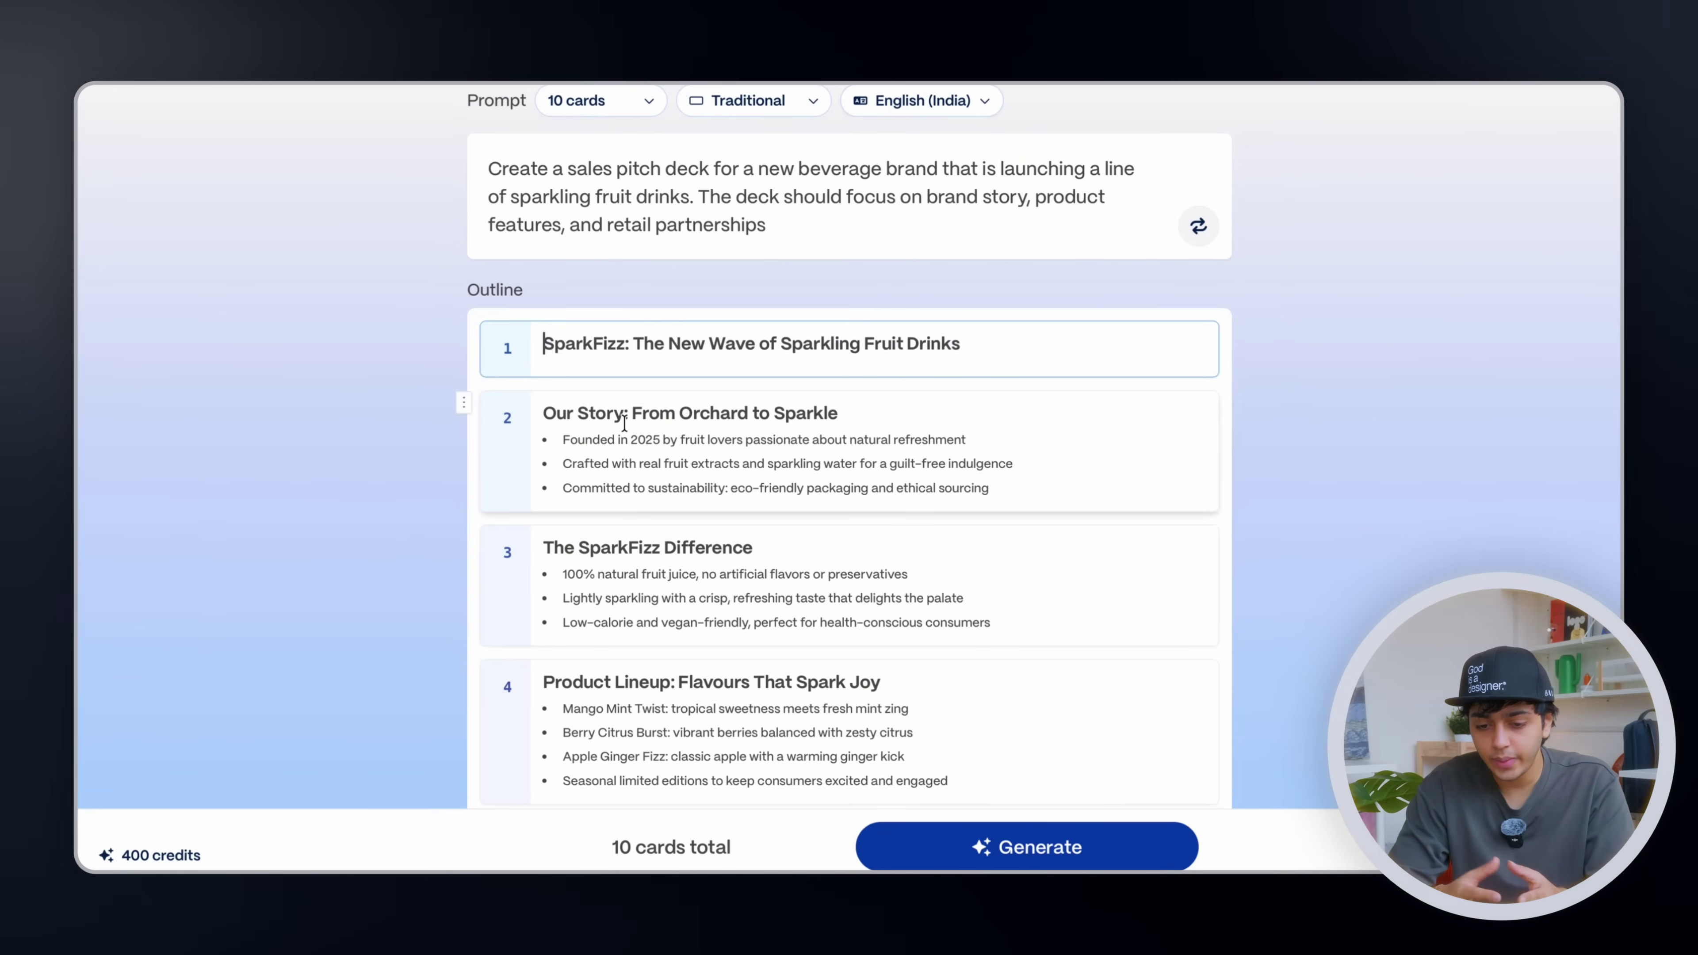
scroll(624, 422, down, 2)
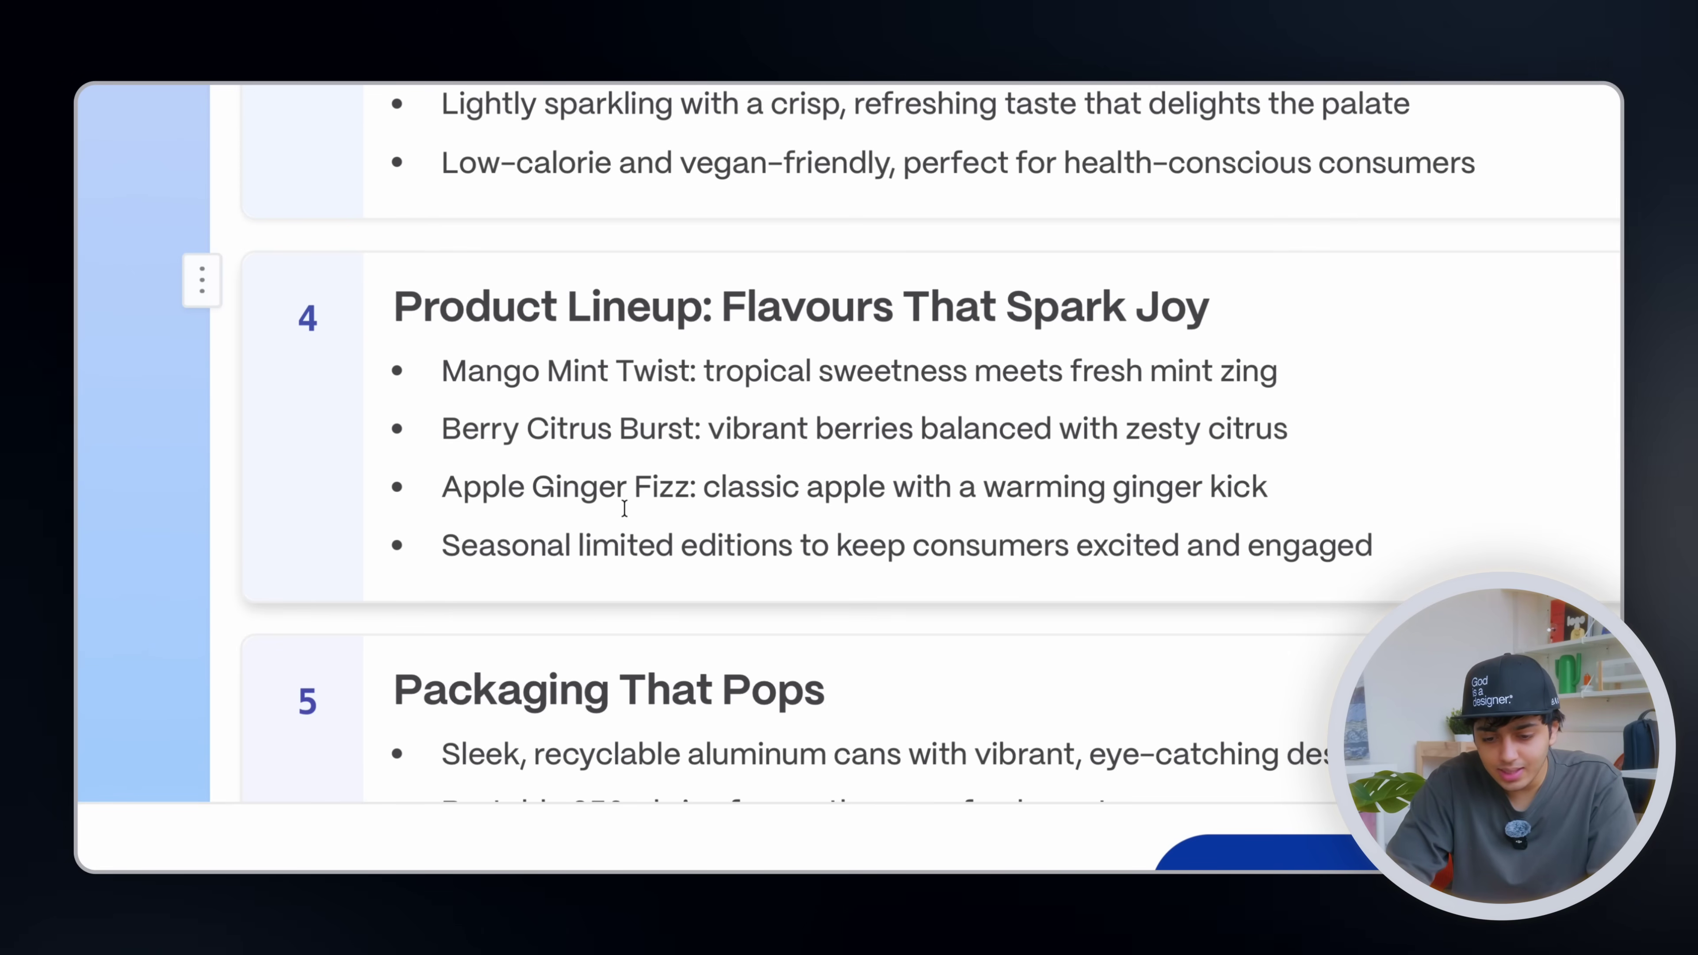
scroll(624, 509, down, 2)
scroll(698, 423, down, 8)
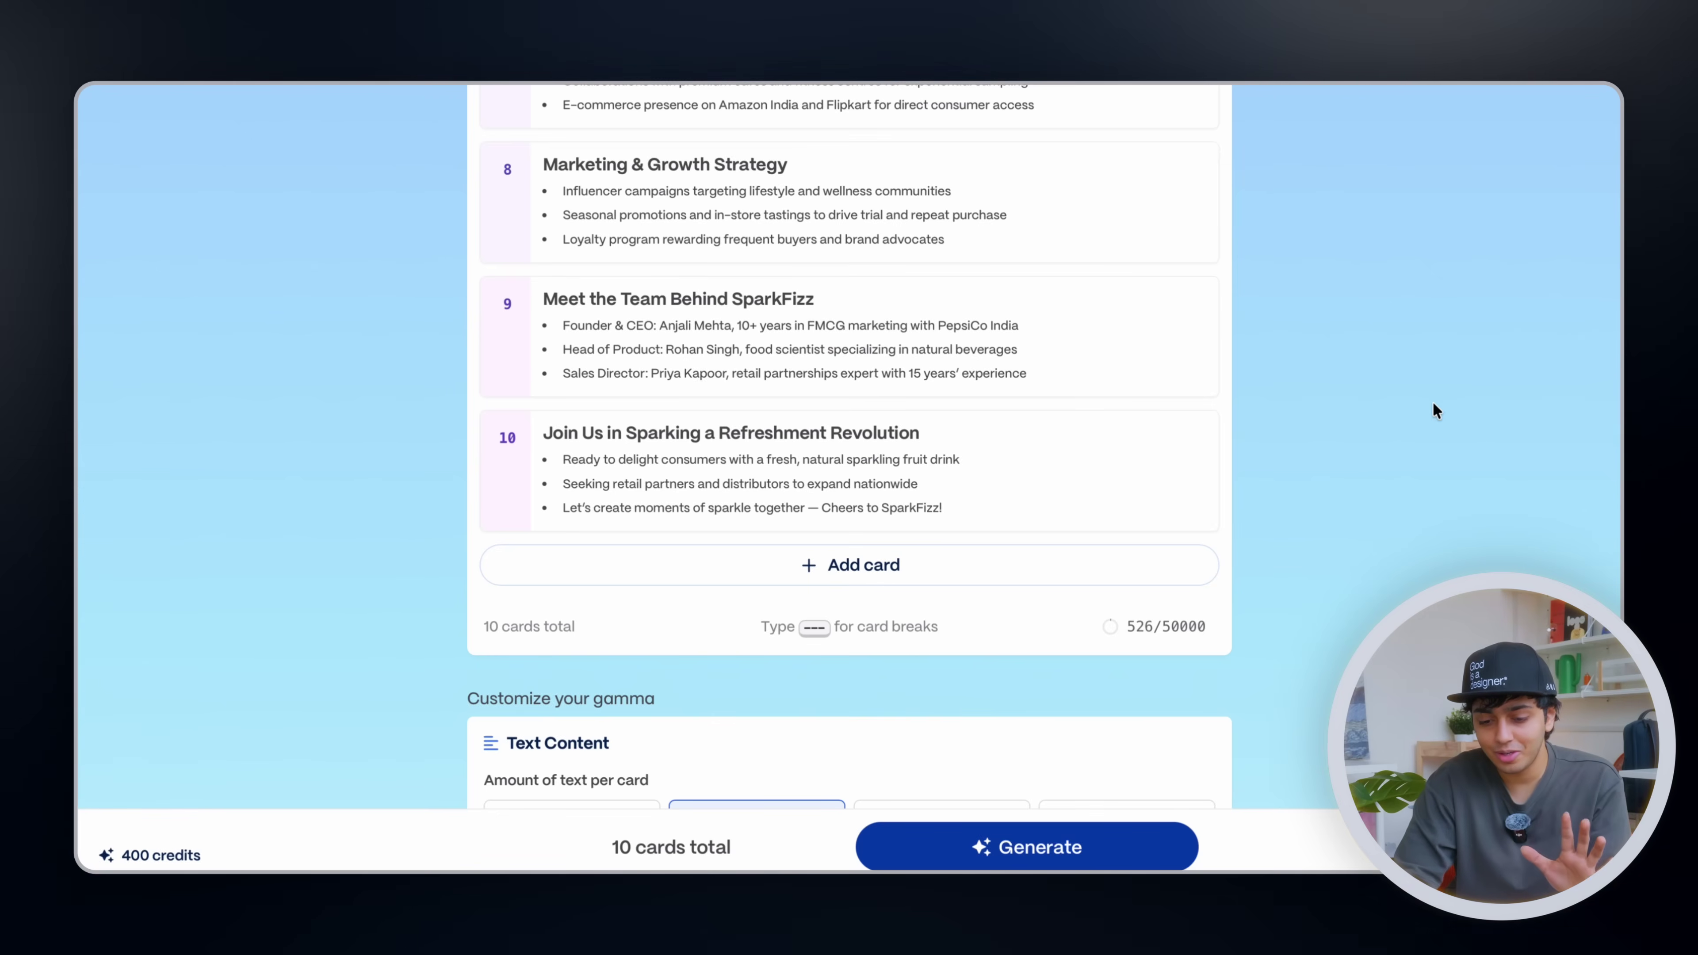
Switch the theme from Coral Glow to Malibu and keep AI images as the image source.
scroll(1433, 401, up, 15)
scroll(1433, 401, down, 20)
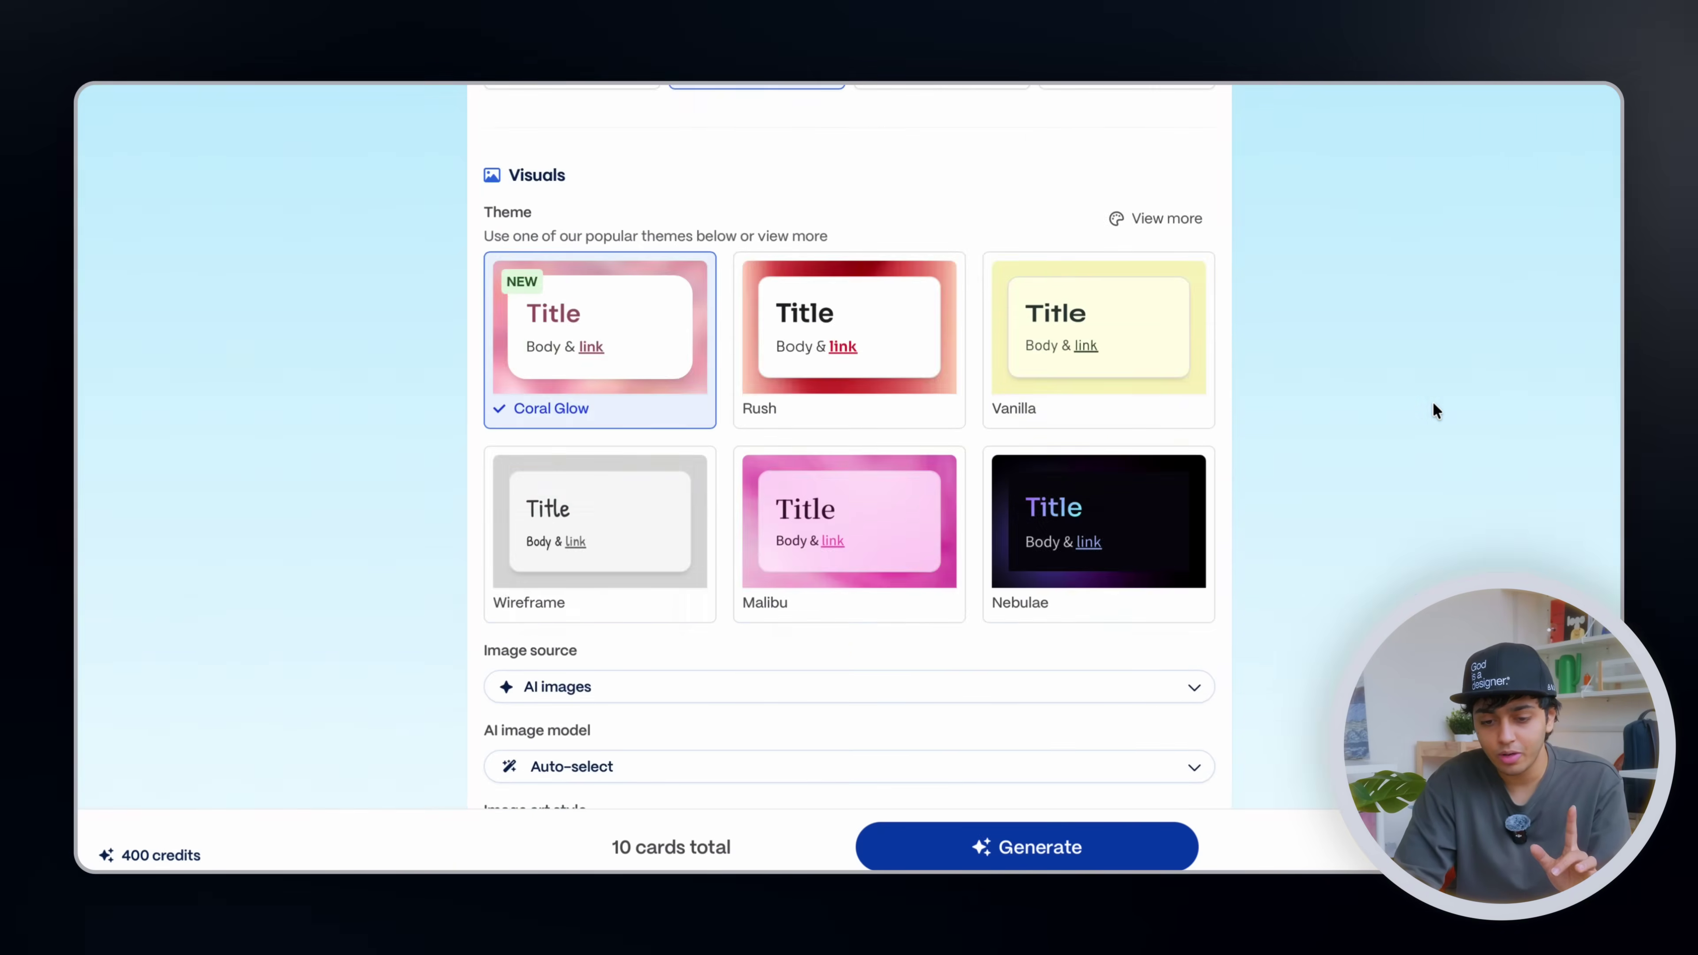
scroll(1433, 405, up, 4)
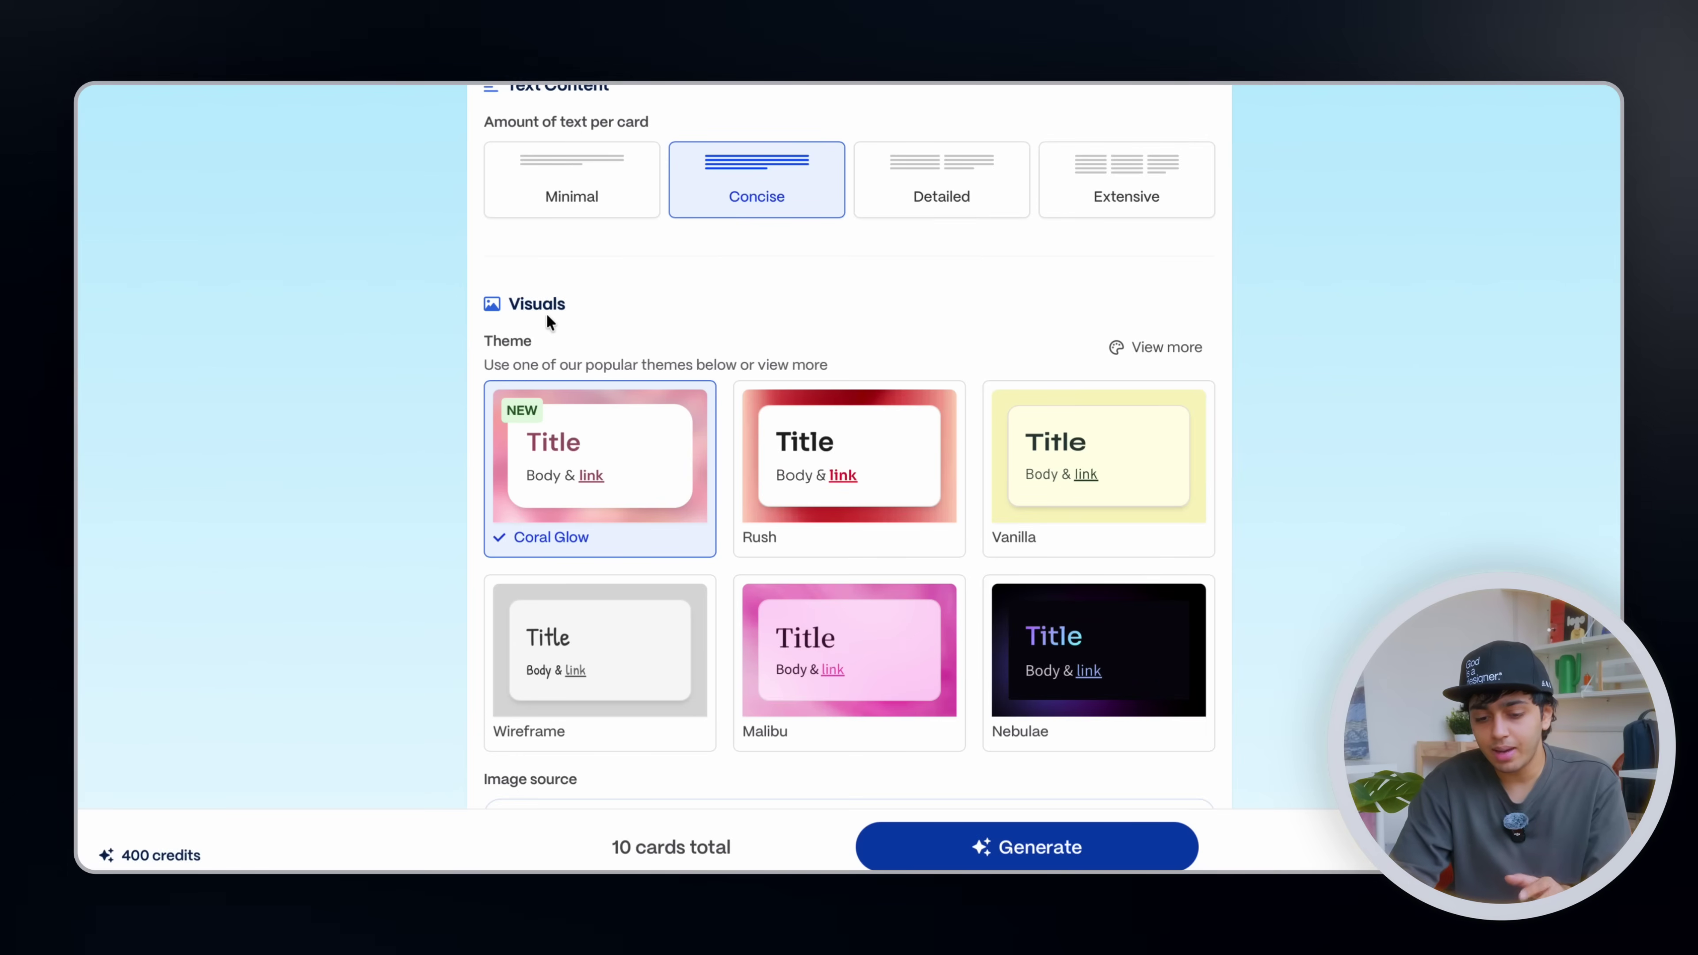
scroll(547, 321, down, 1)
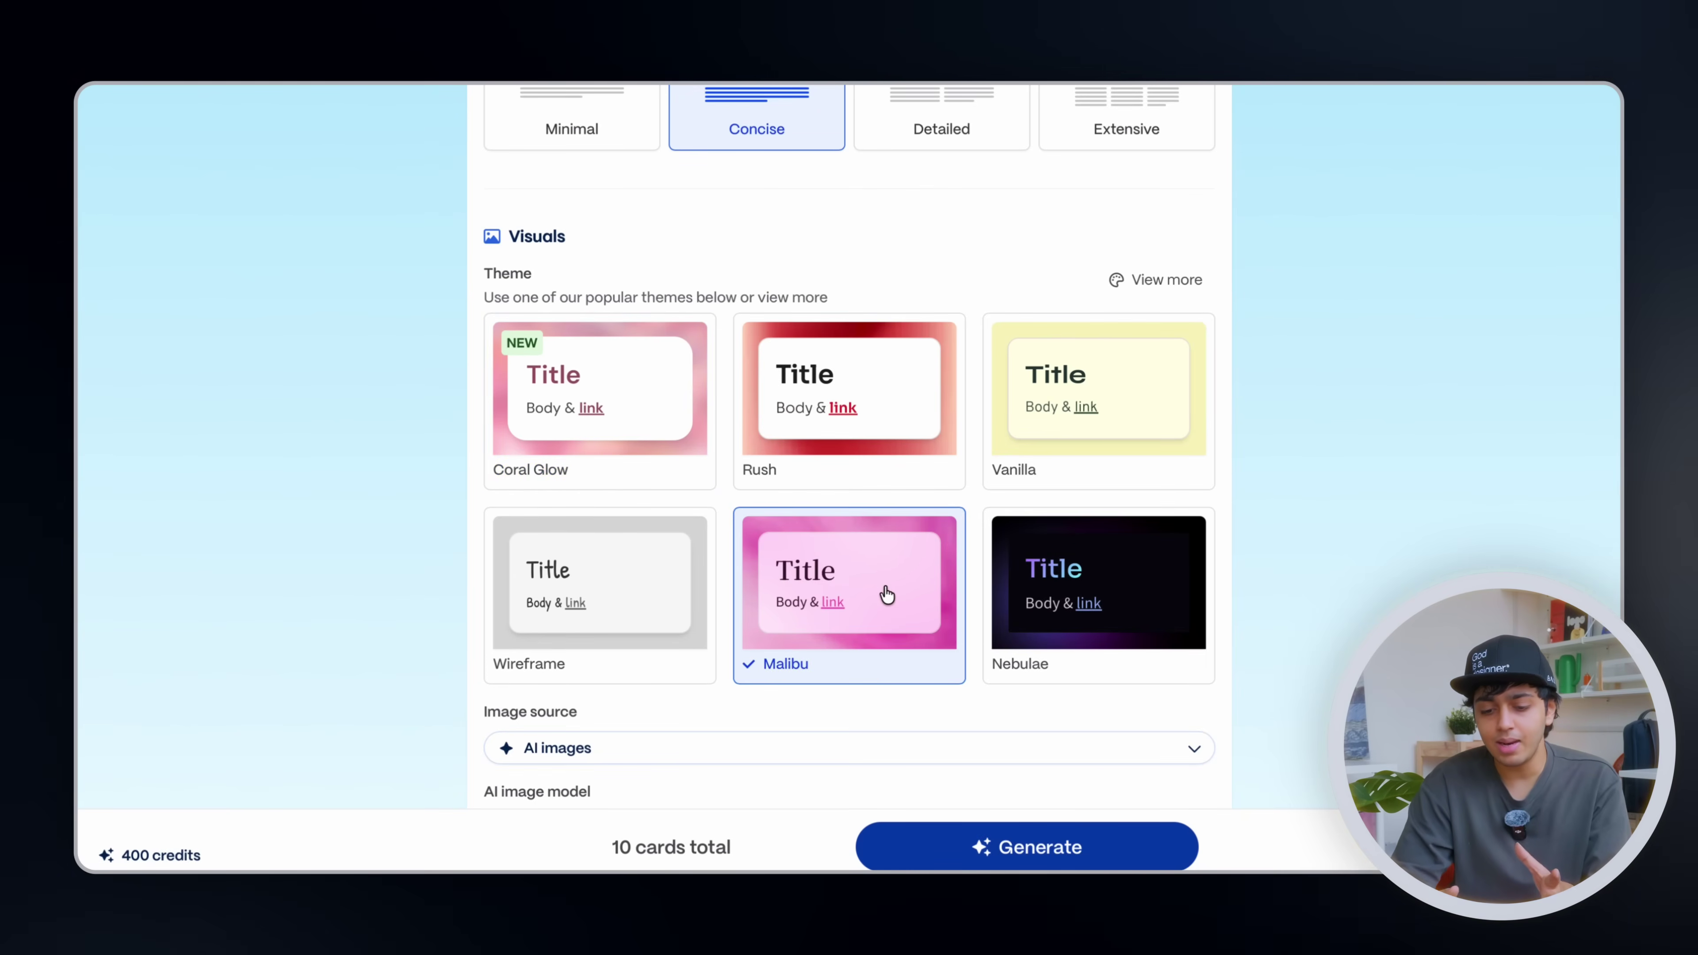
scroll(887, 593, down, 4)
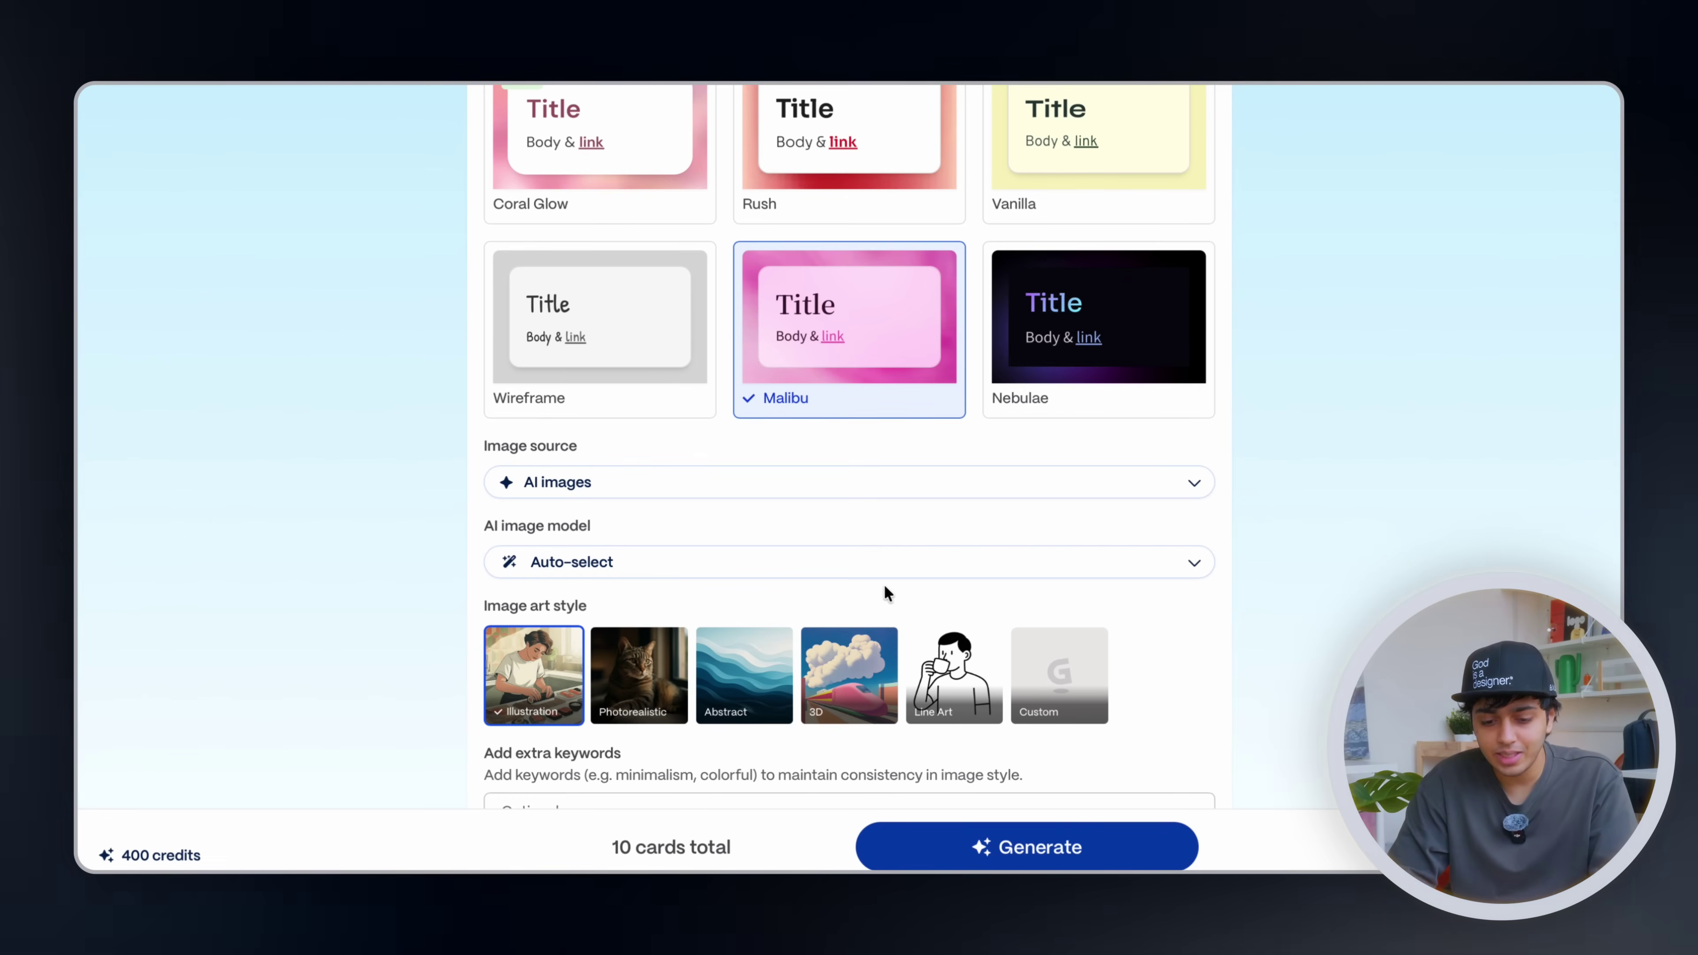
scroll(886, 589, down, 1)
click(1160, 415)
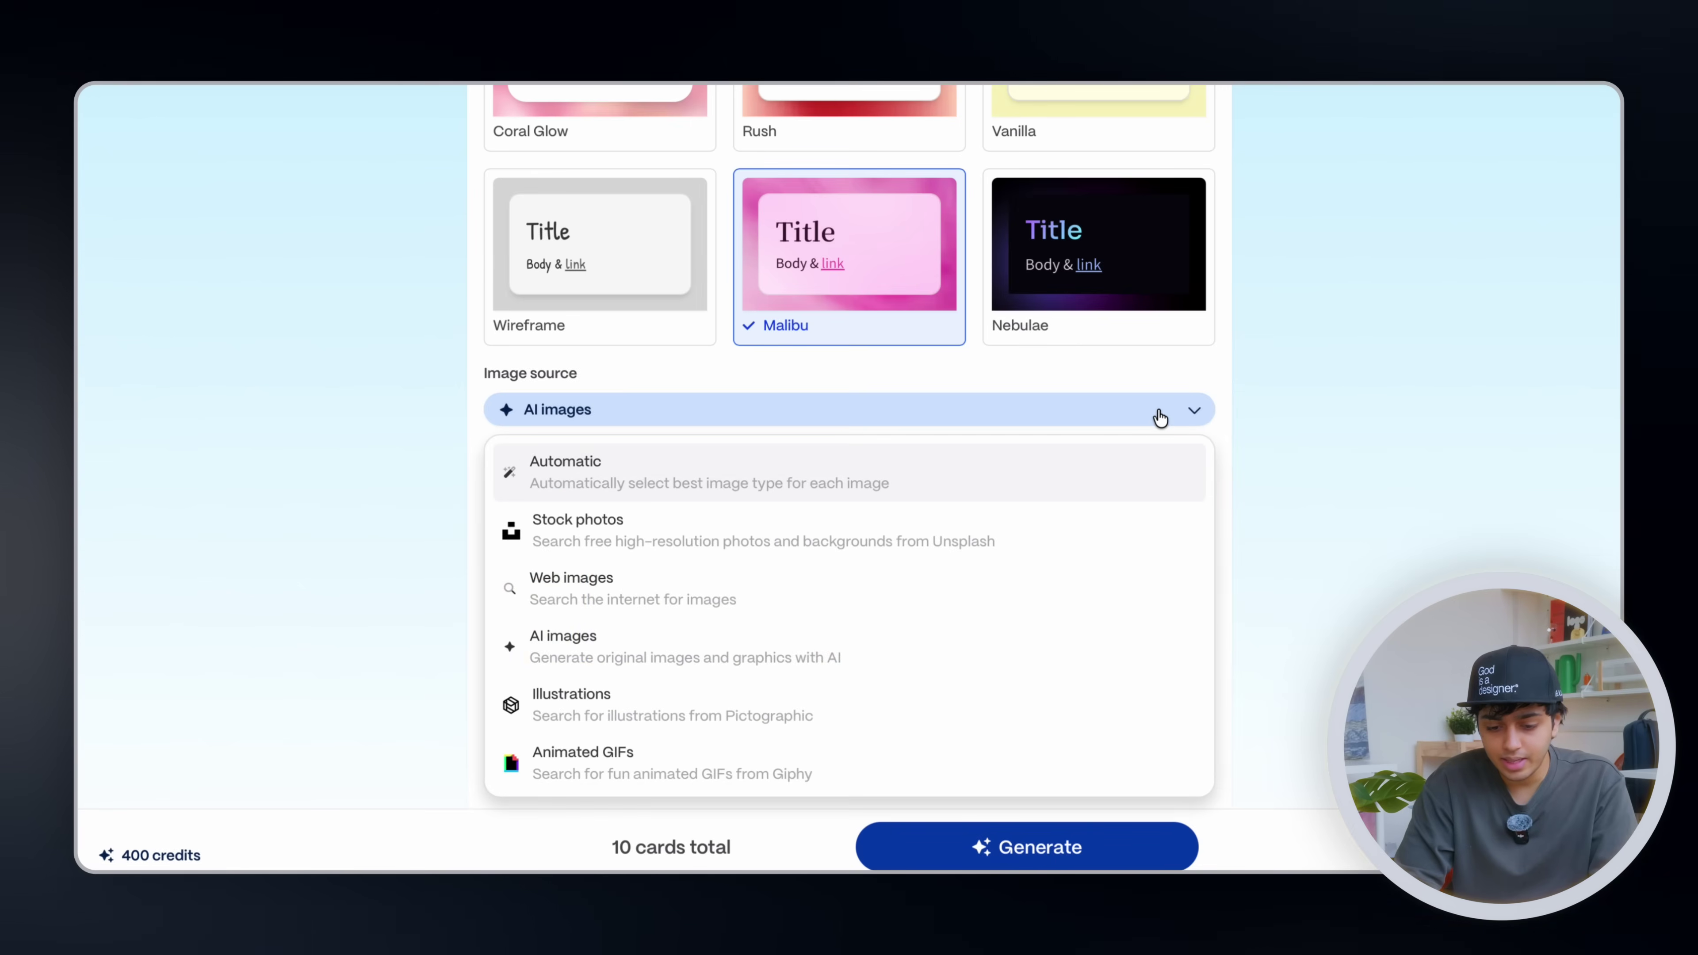
click(1160, 415)
scroll(966, 512, up, 3)
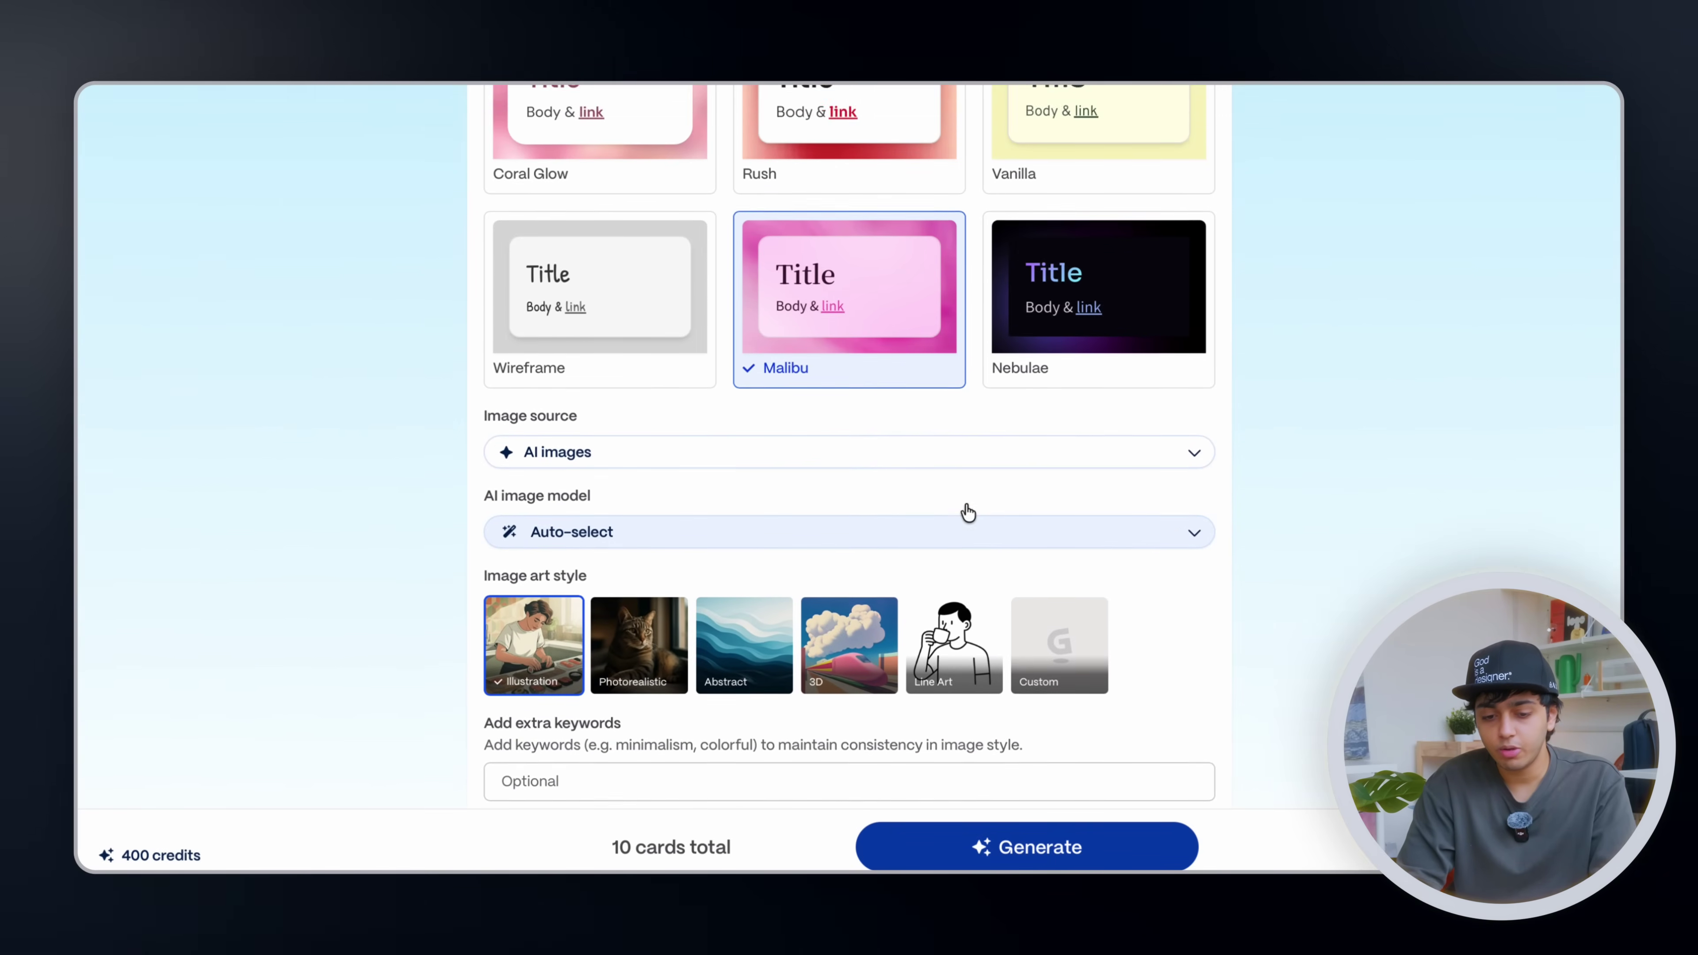
scroll(968, 511, down, 1)
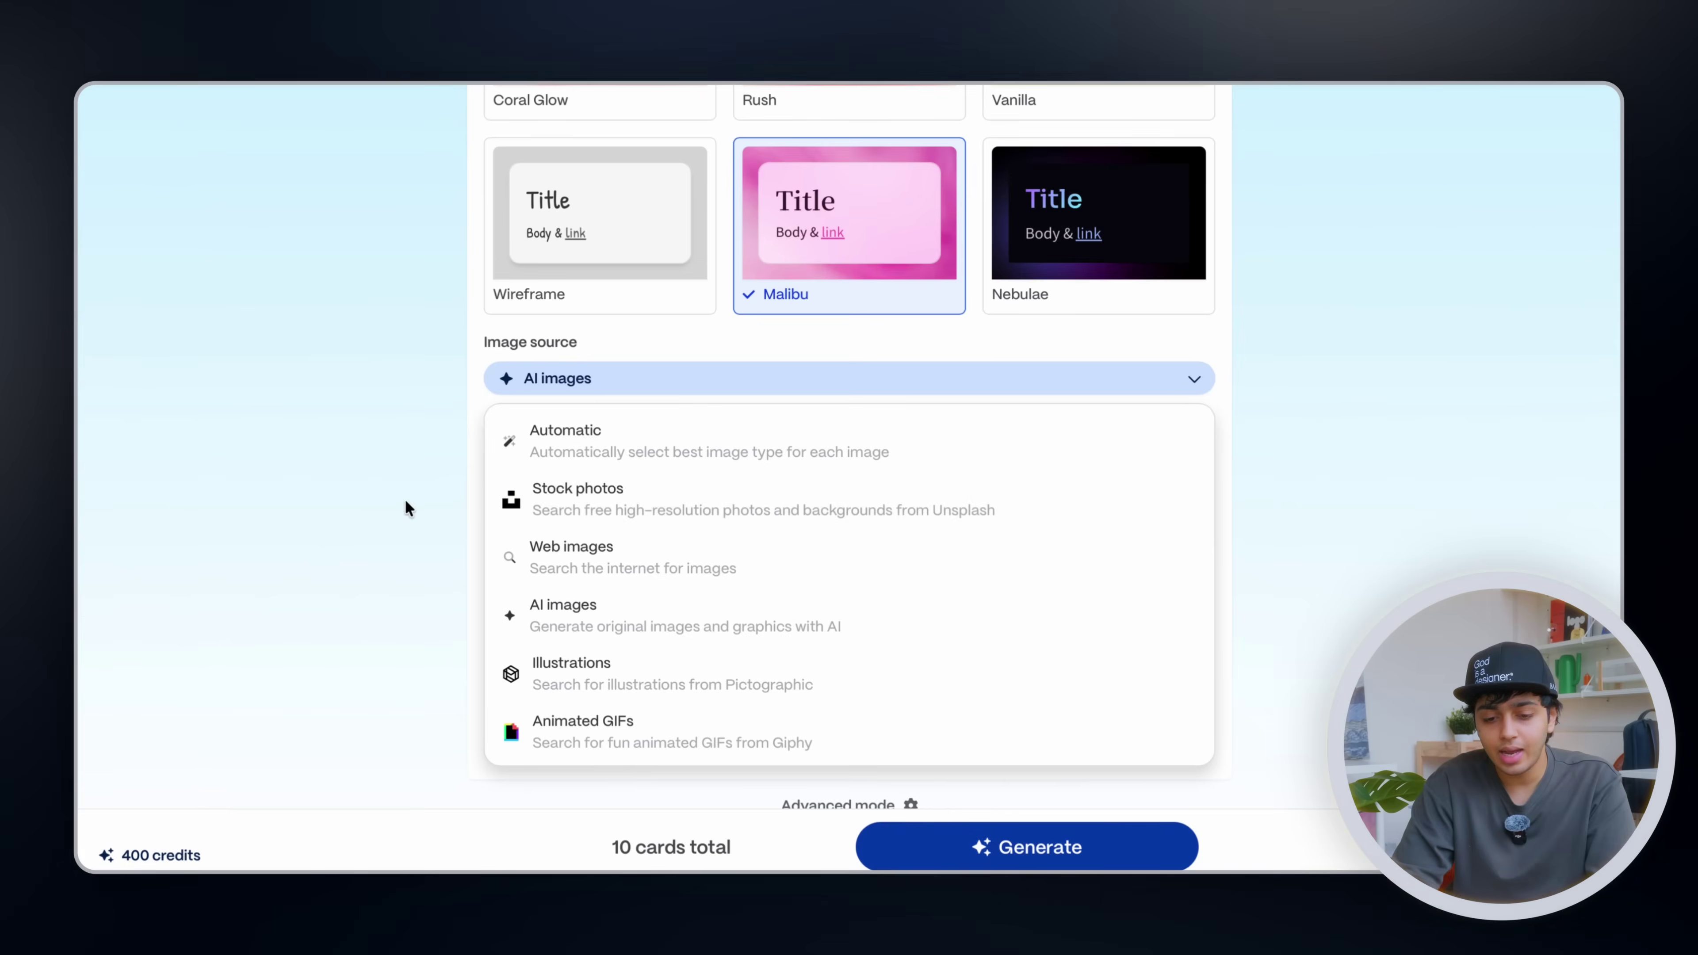
Choose the 3D art style, keeping Auto-select as the AI image model.
click(407, 508)
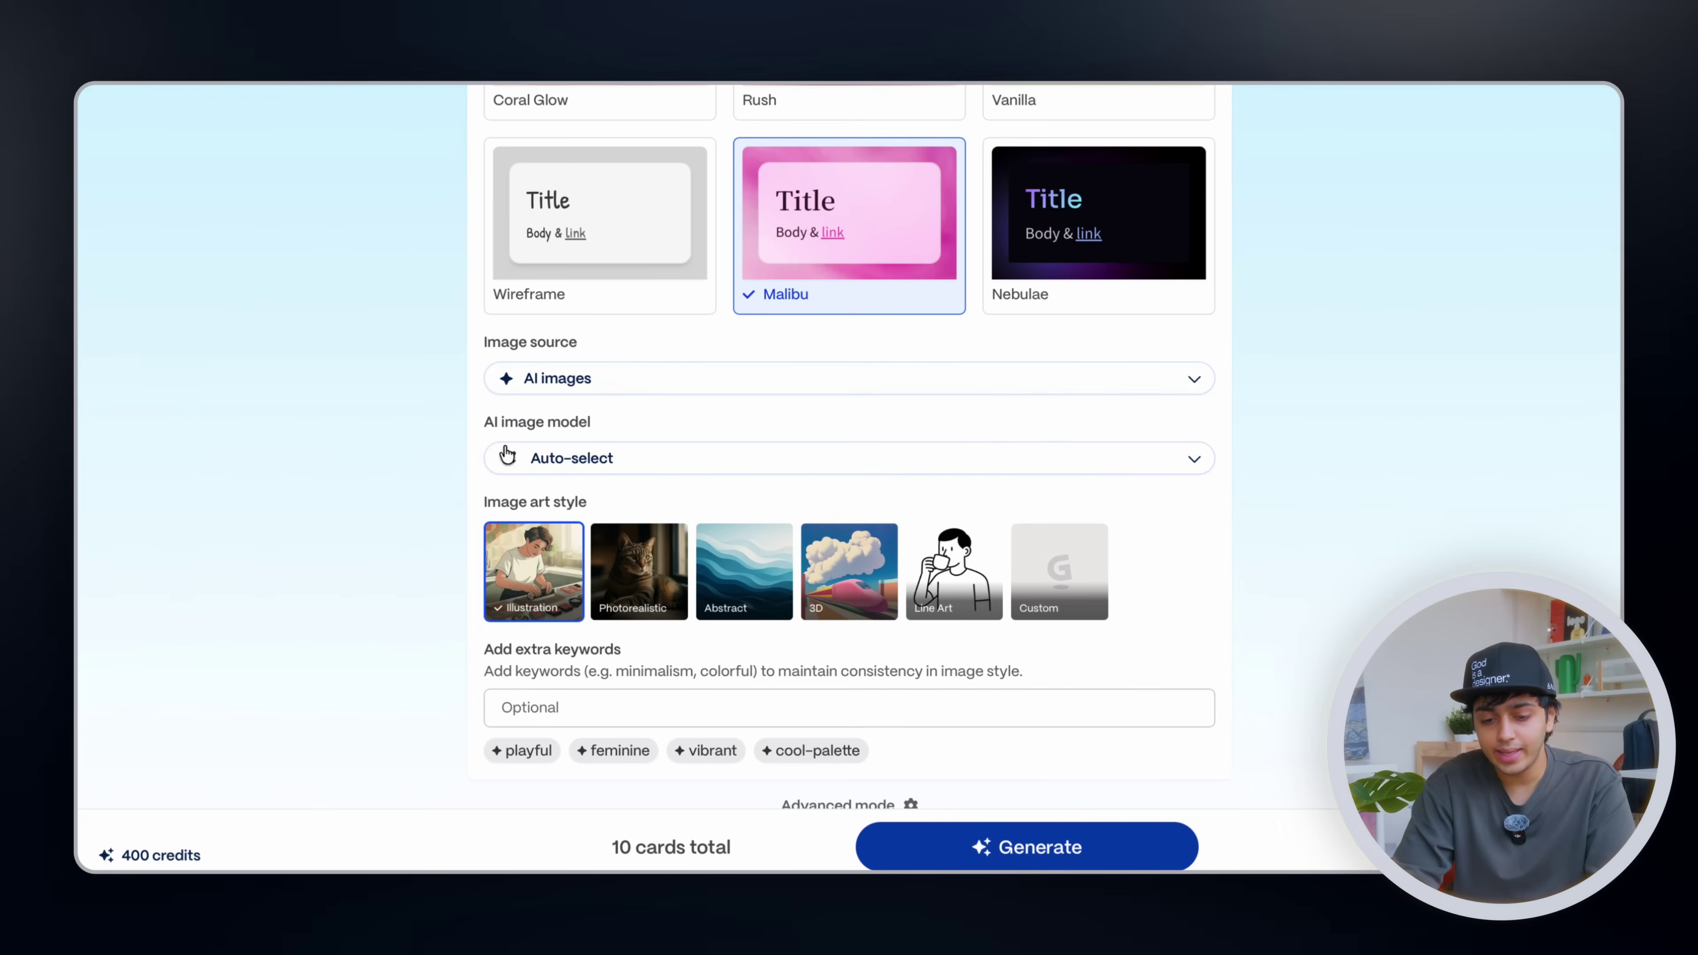
click(653, 446)
scroll(679, 638, down, 5)
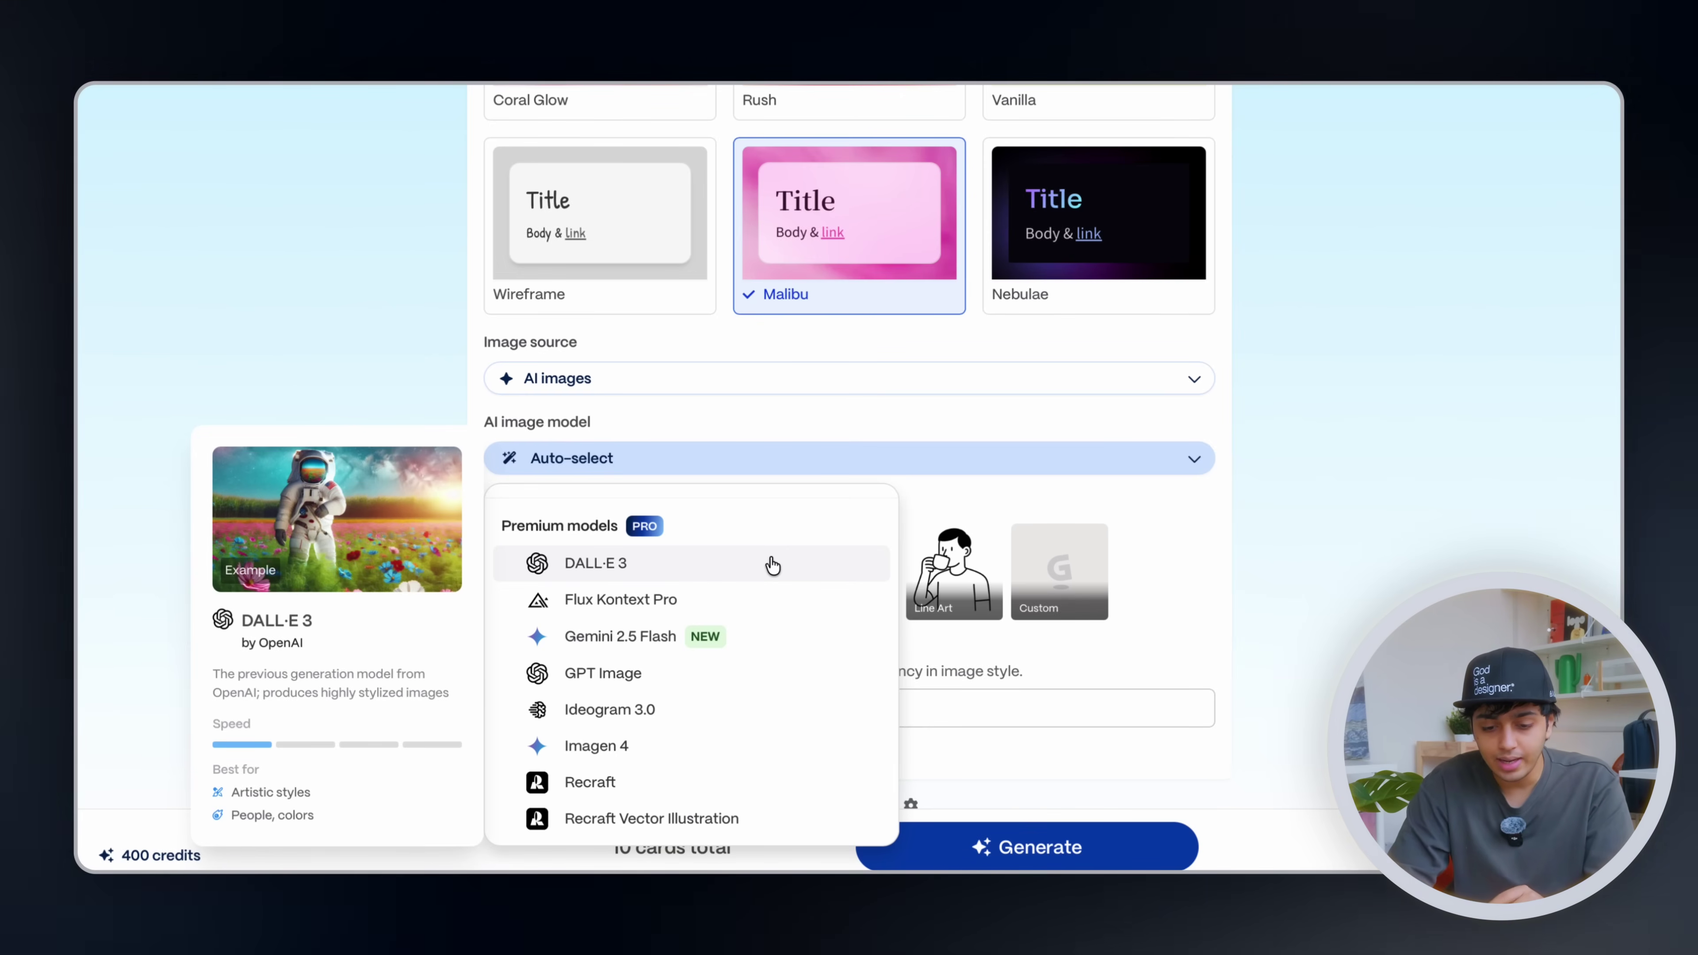
scroll(773, 566, up, 5)
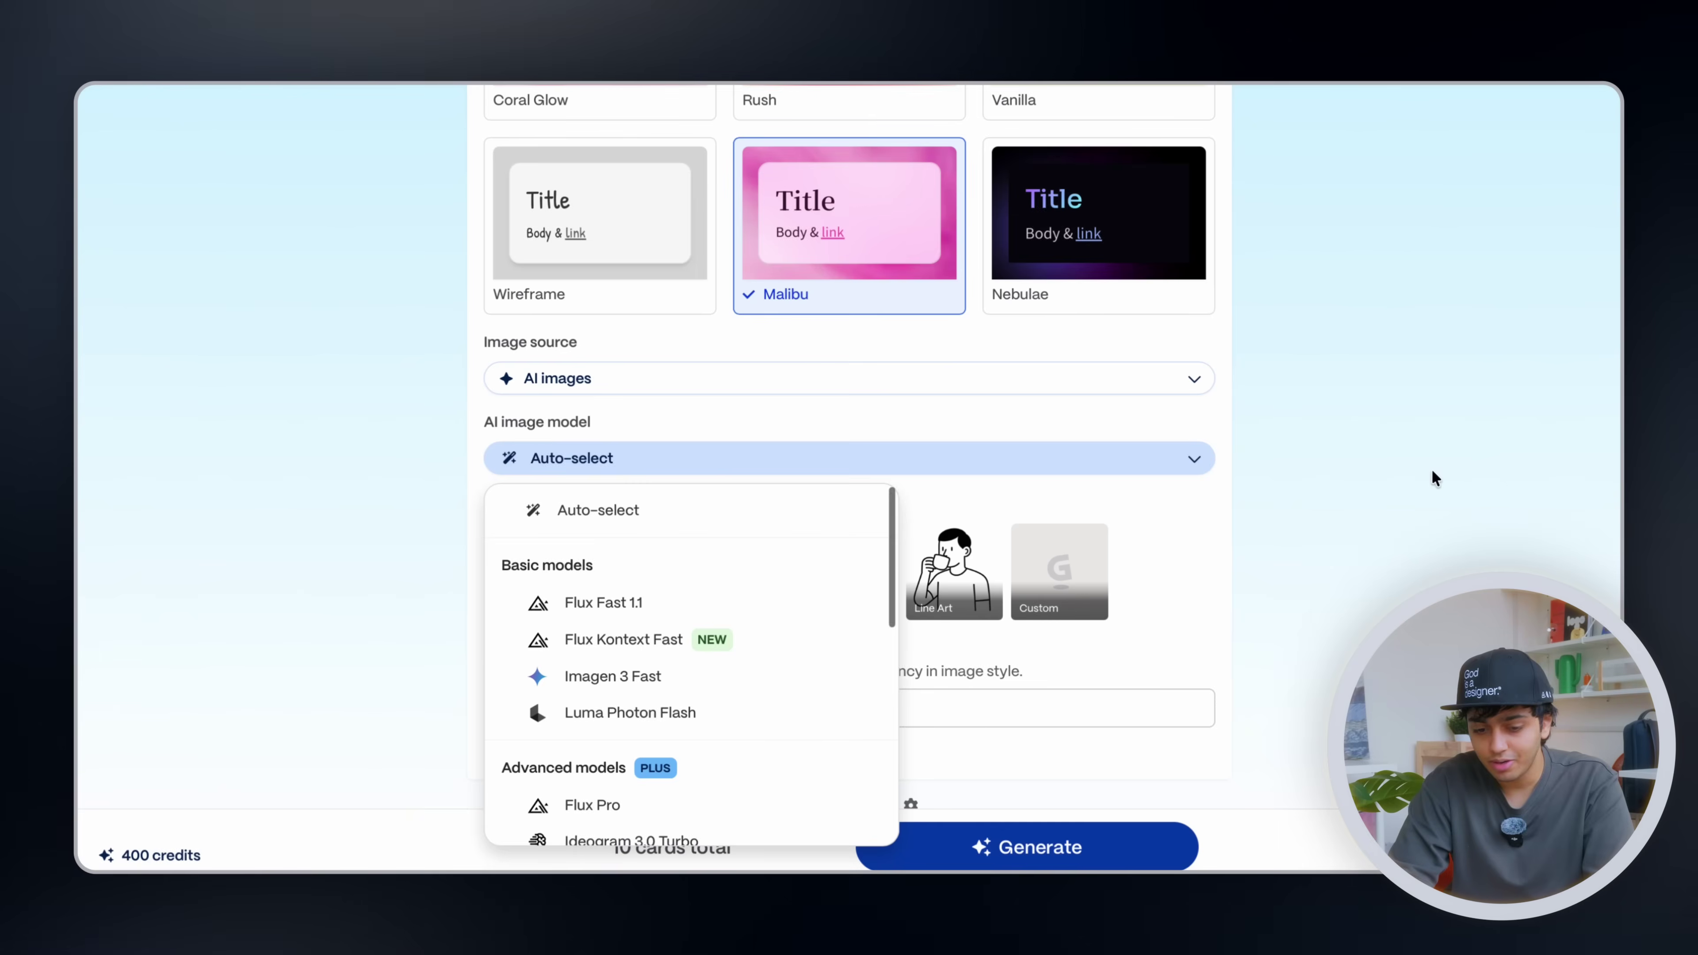
click(1339, 490)
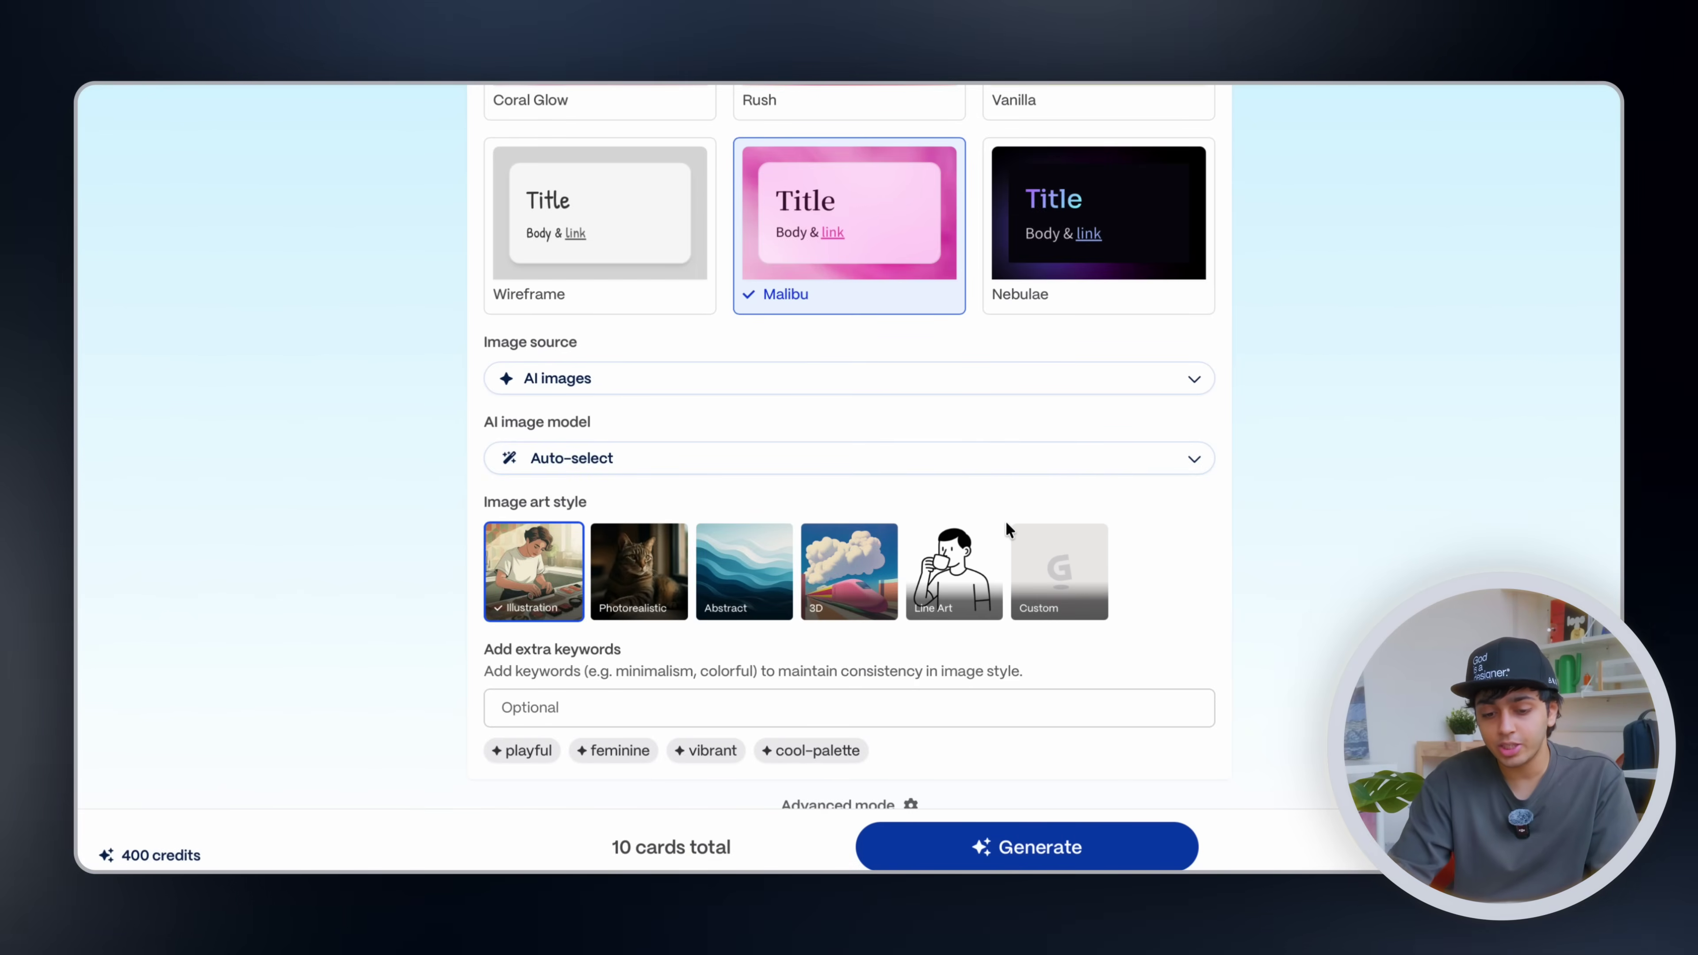
Add 'playful' as an image style keyword and generate the deck.
scroll(1006, 524, down, 1)
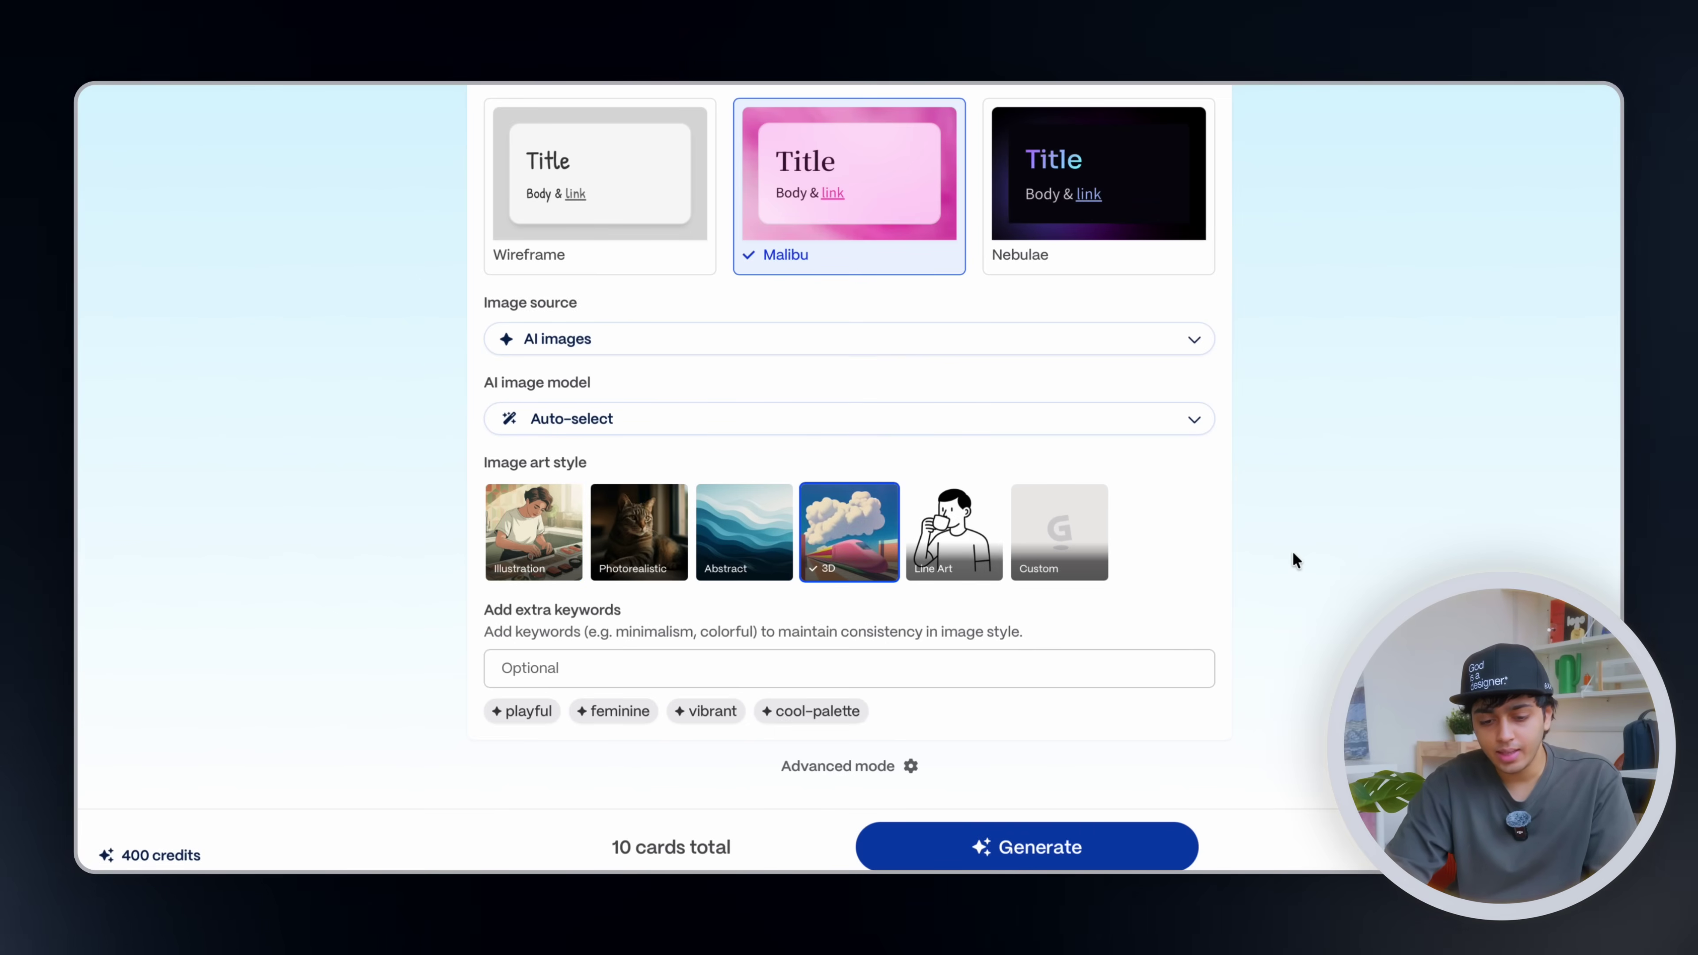
scroll(1292, 551, down, 2)
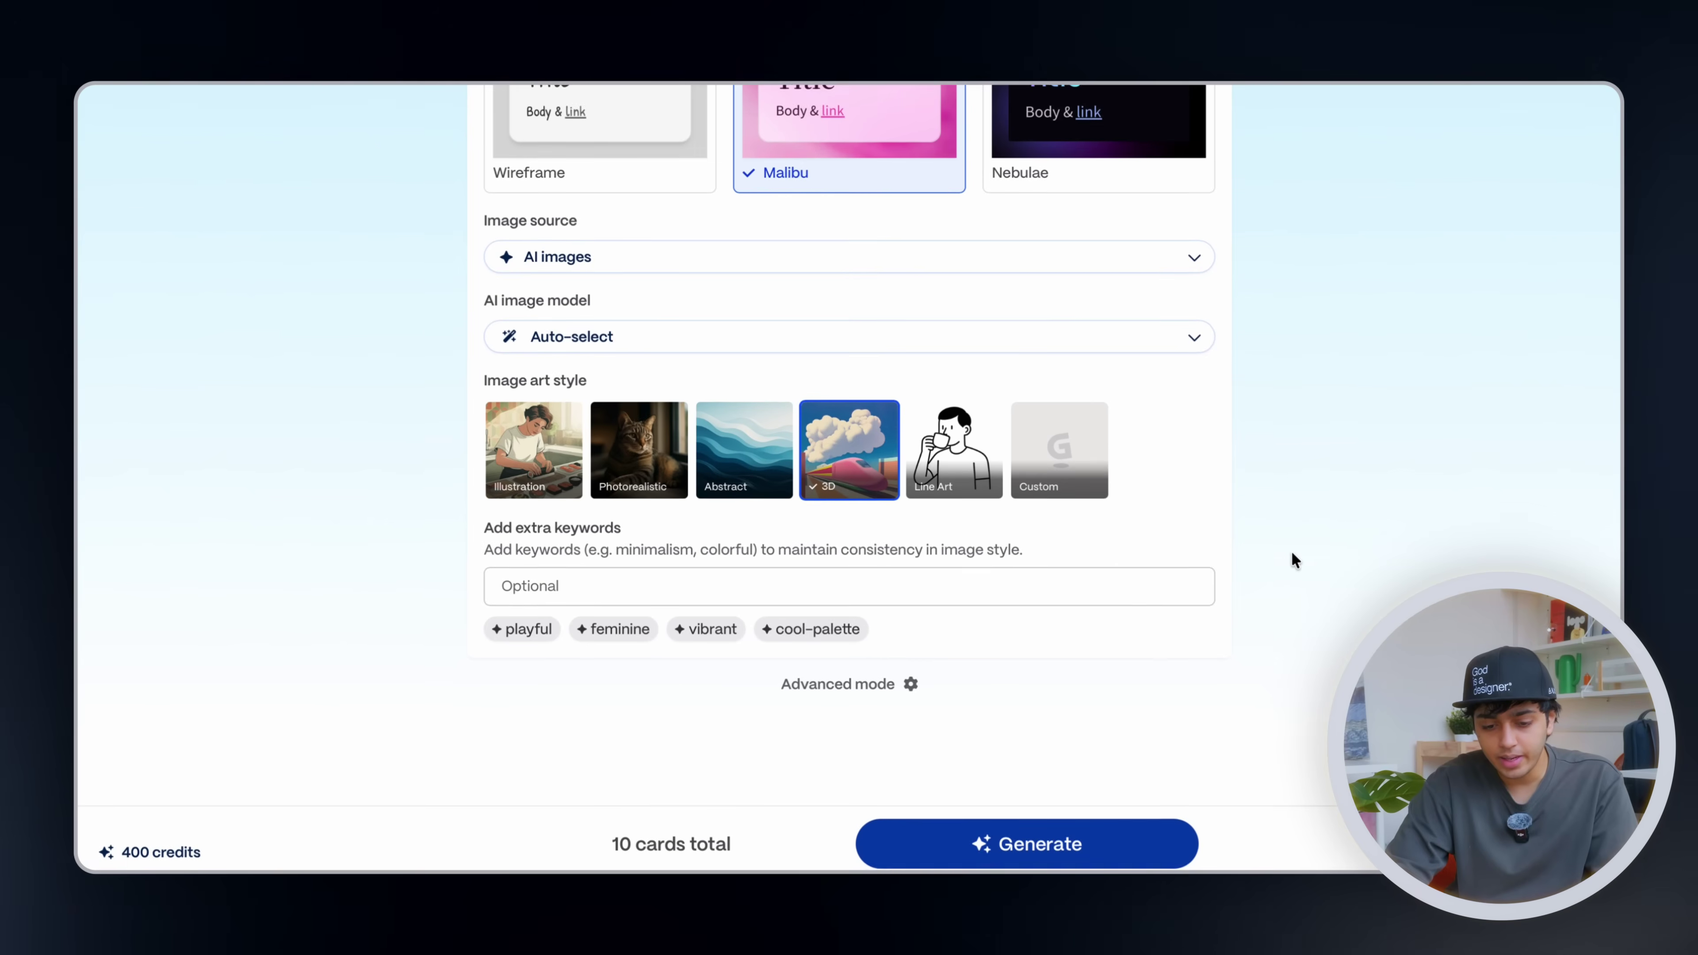
click(541, 641)
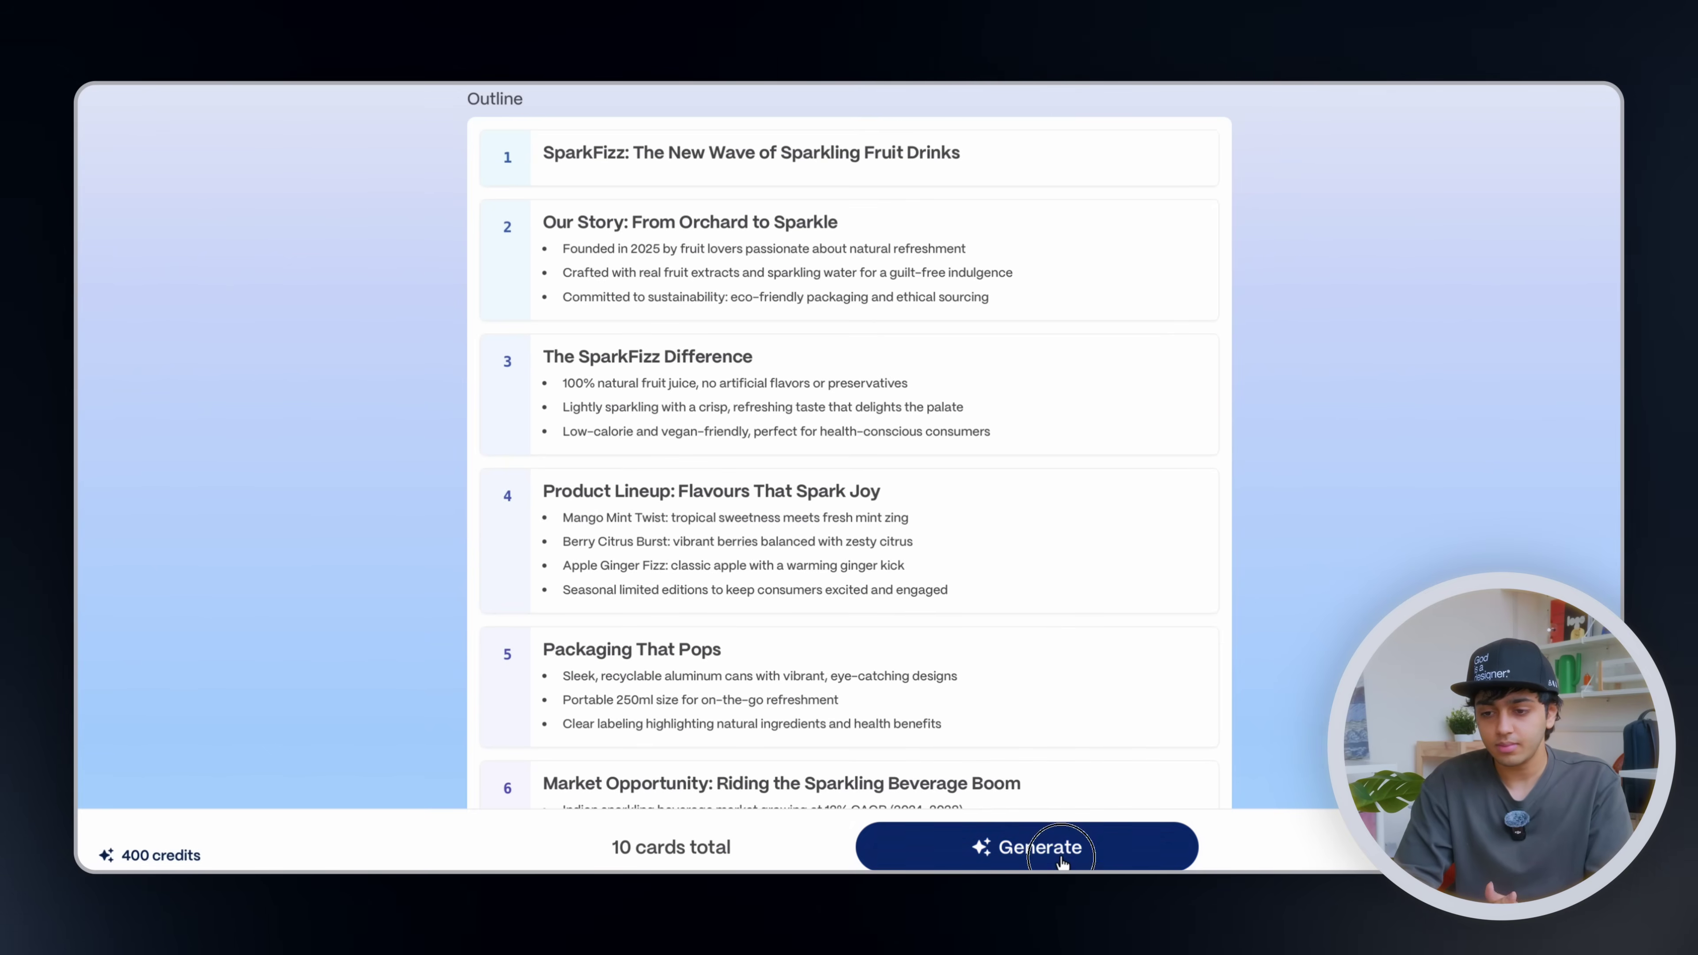
click(1061, 856)
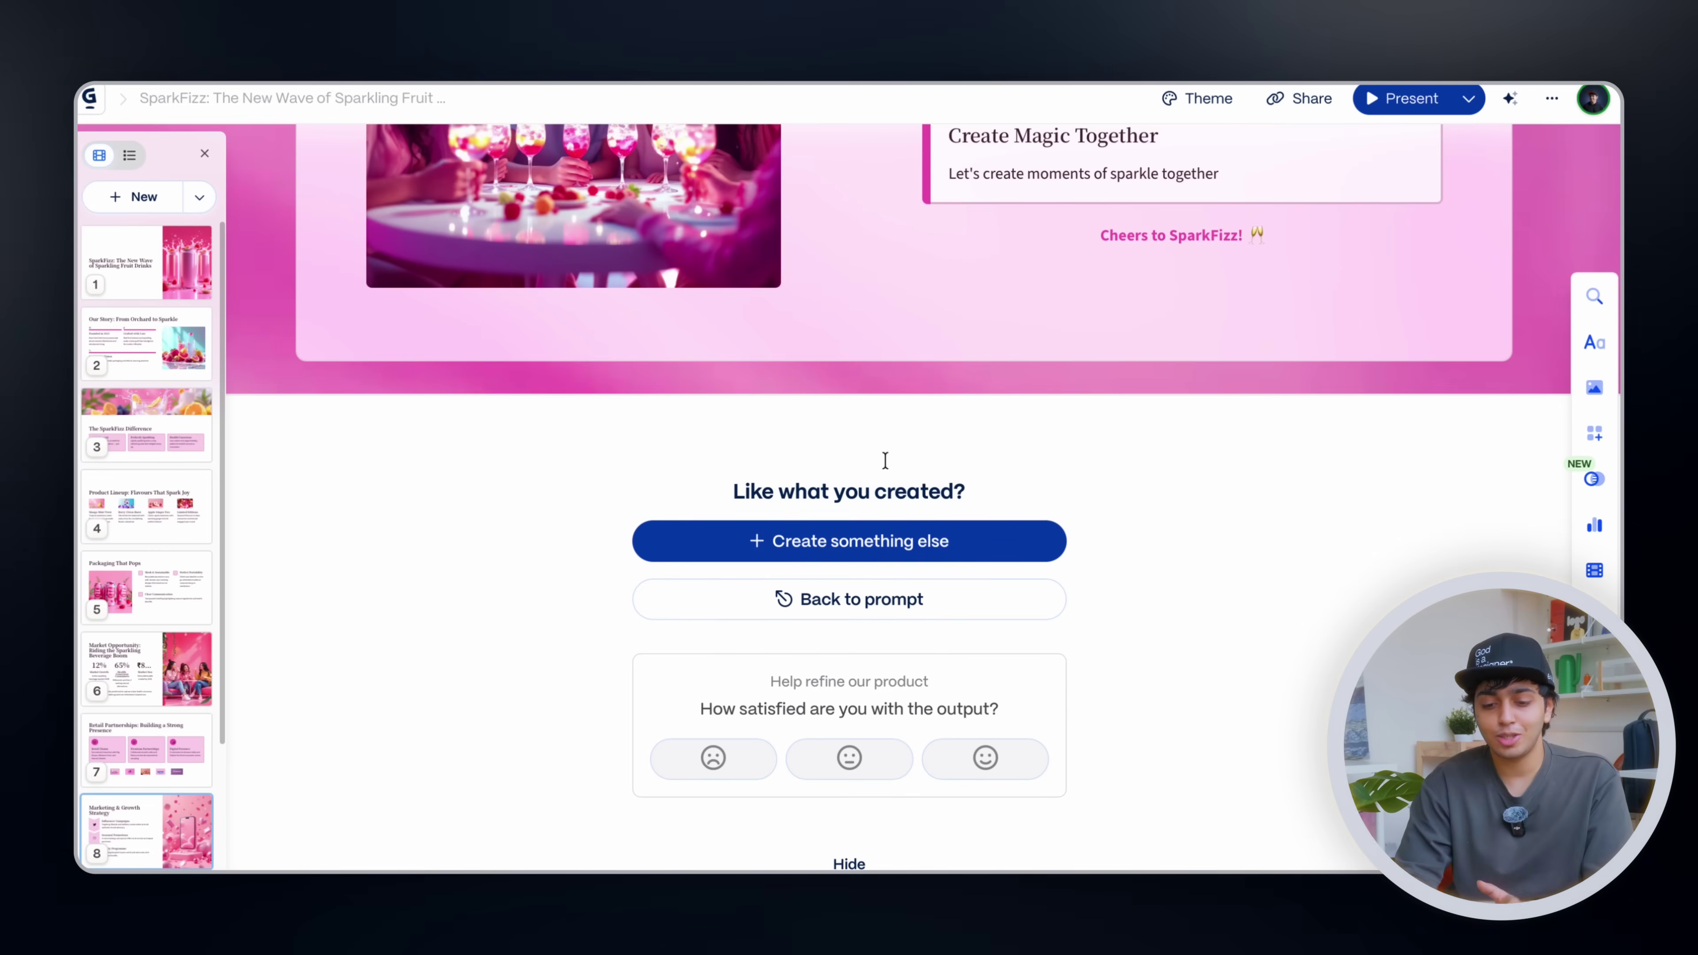
Return to the deck's title slide to review it from the start.
scroll(885, 460, up, 20)
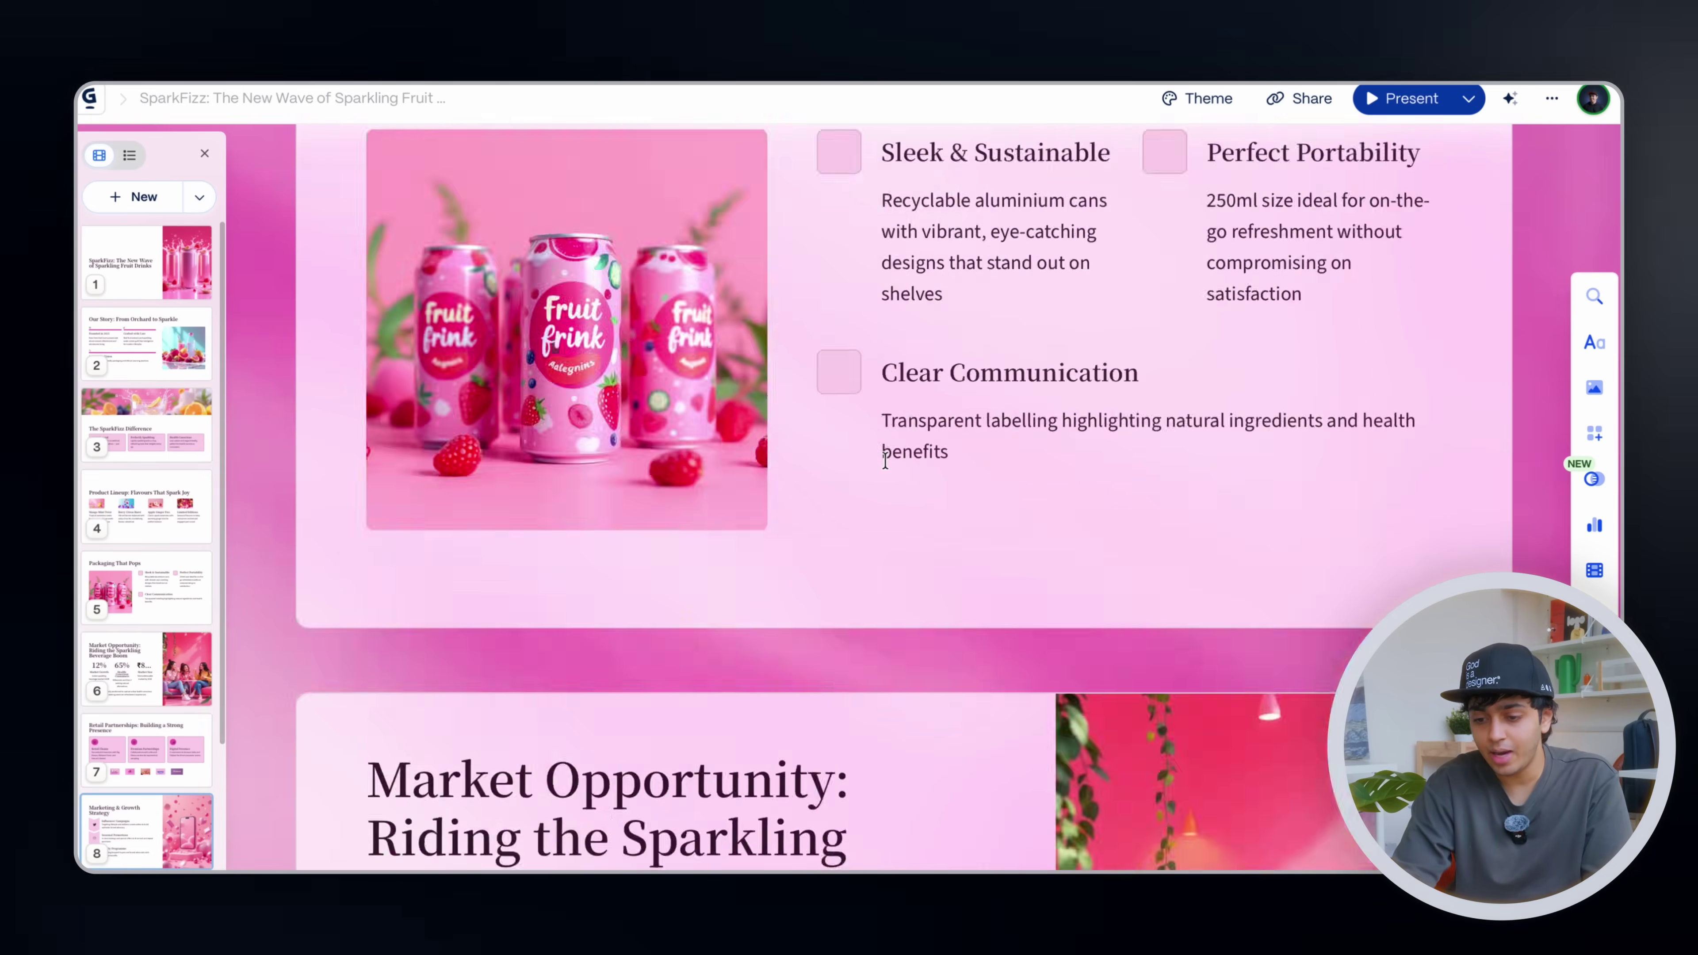
click(142, 284)
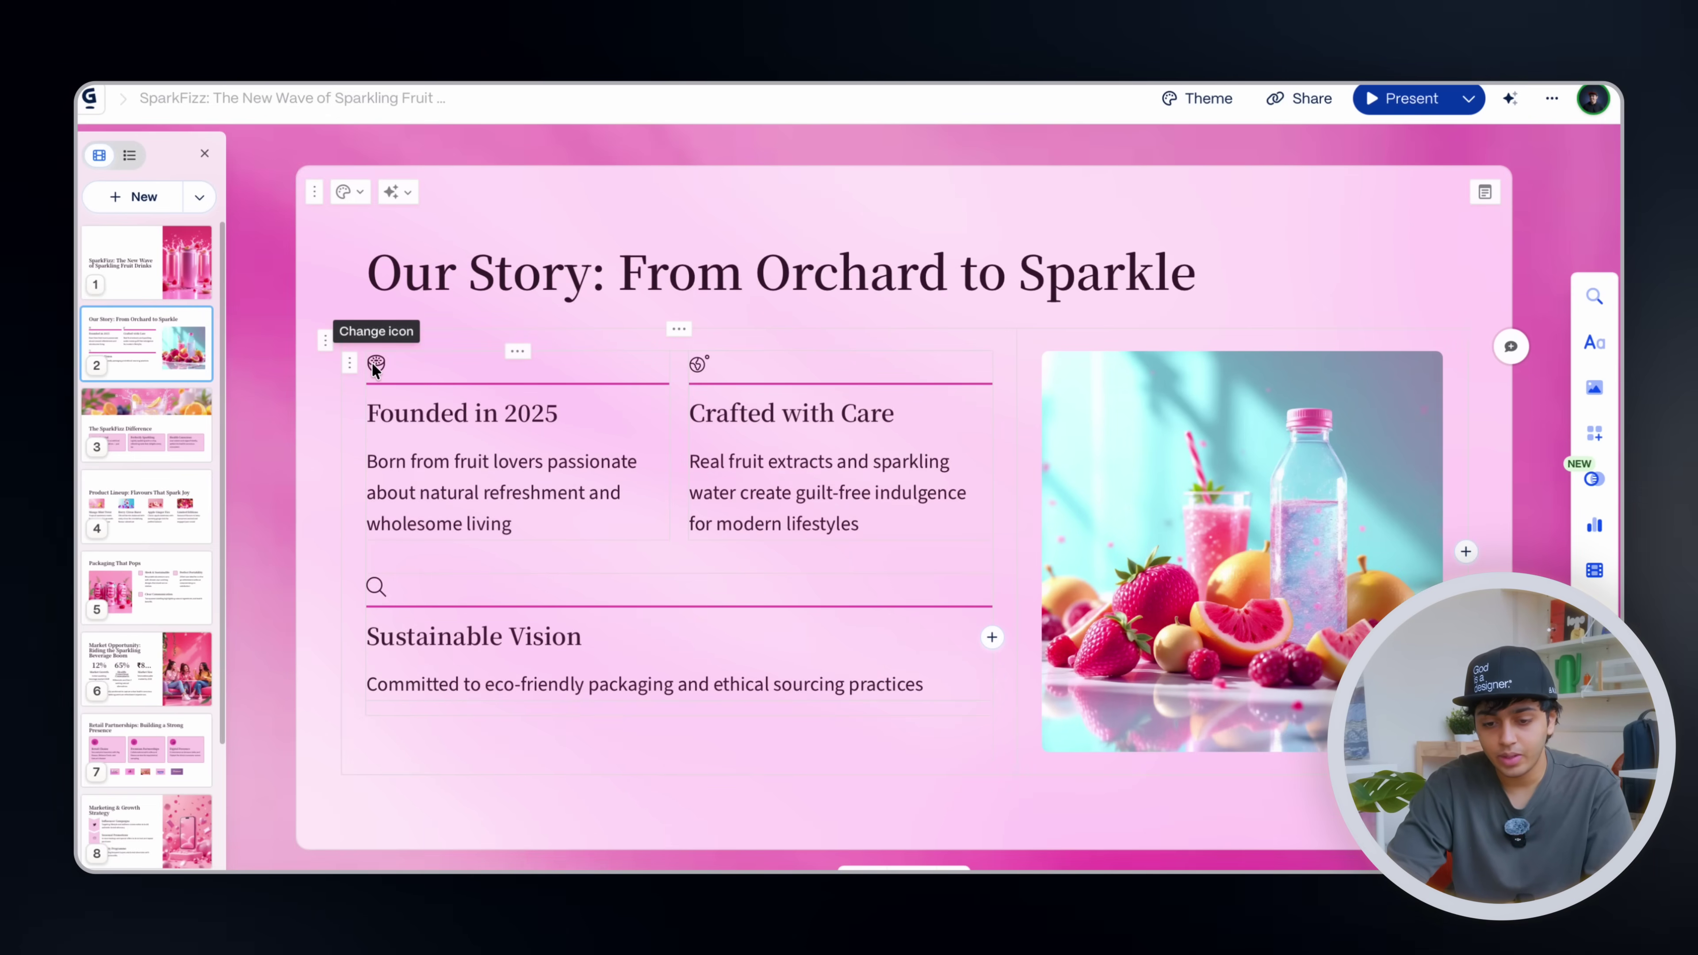
Scroll from card 2 to card 3, 'The SparkFizz Difference', with its three feature boxes.
scroll(734, 389, down, 10)
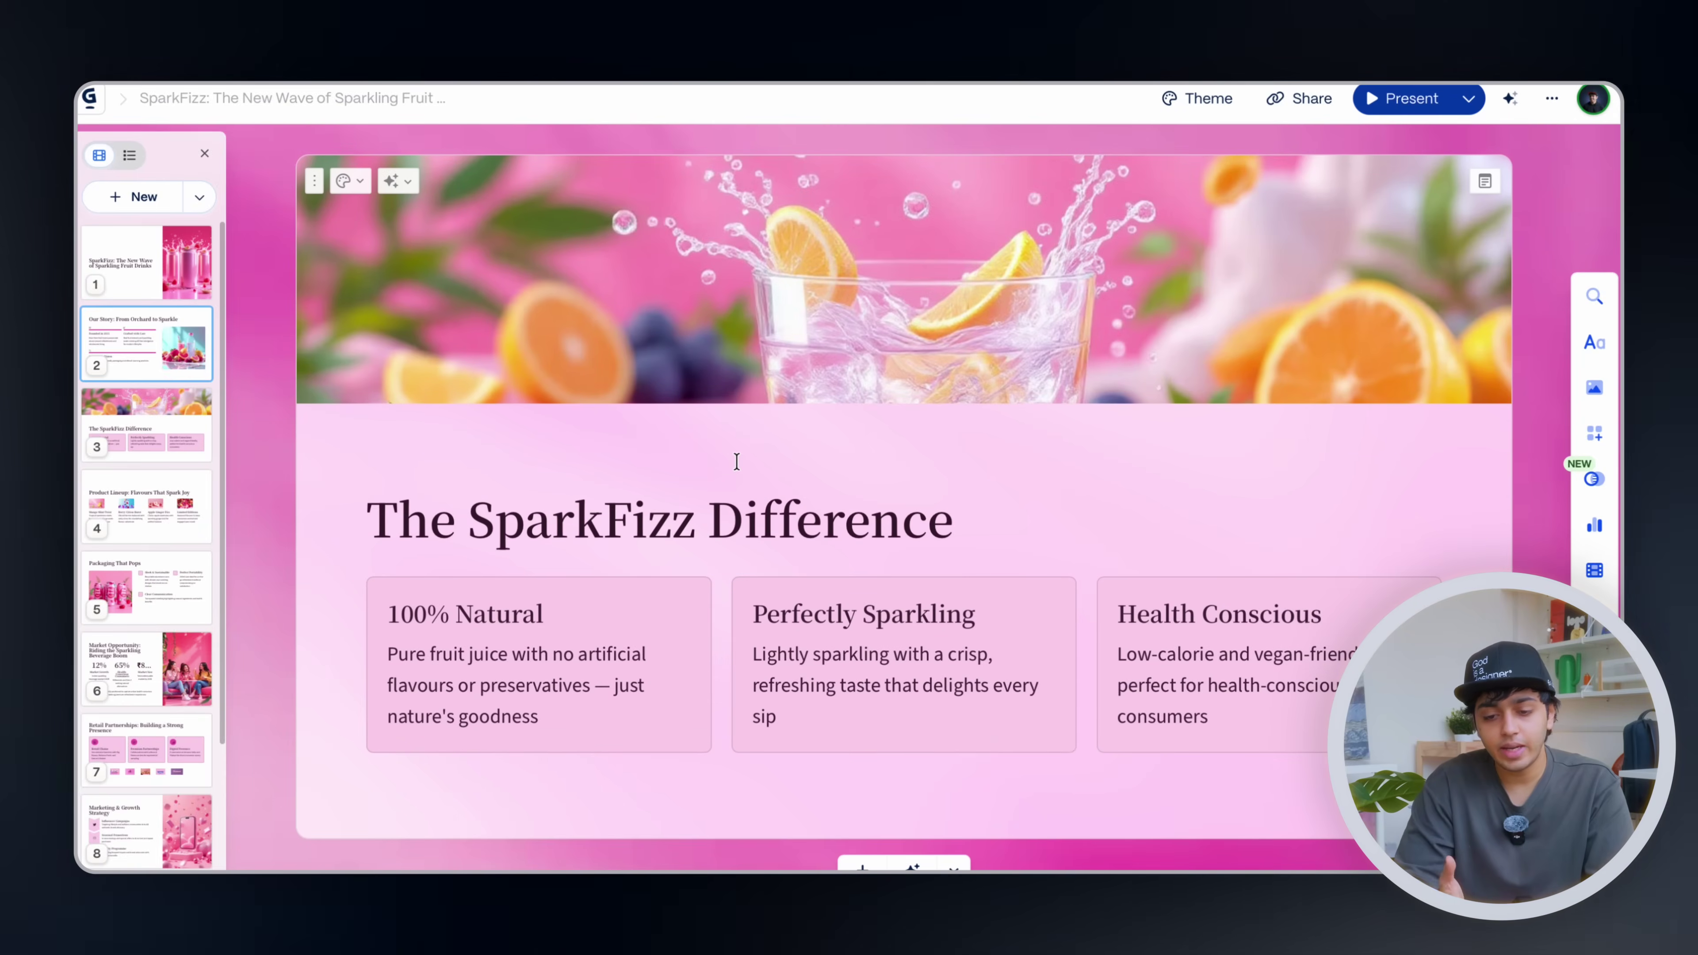
scroll(737, 461, up, 10)
scroll(776, 458, up, 1)
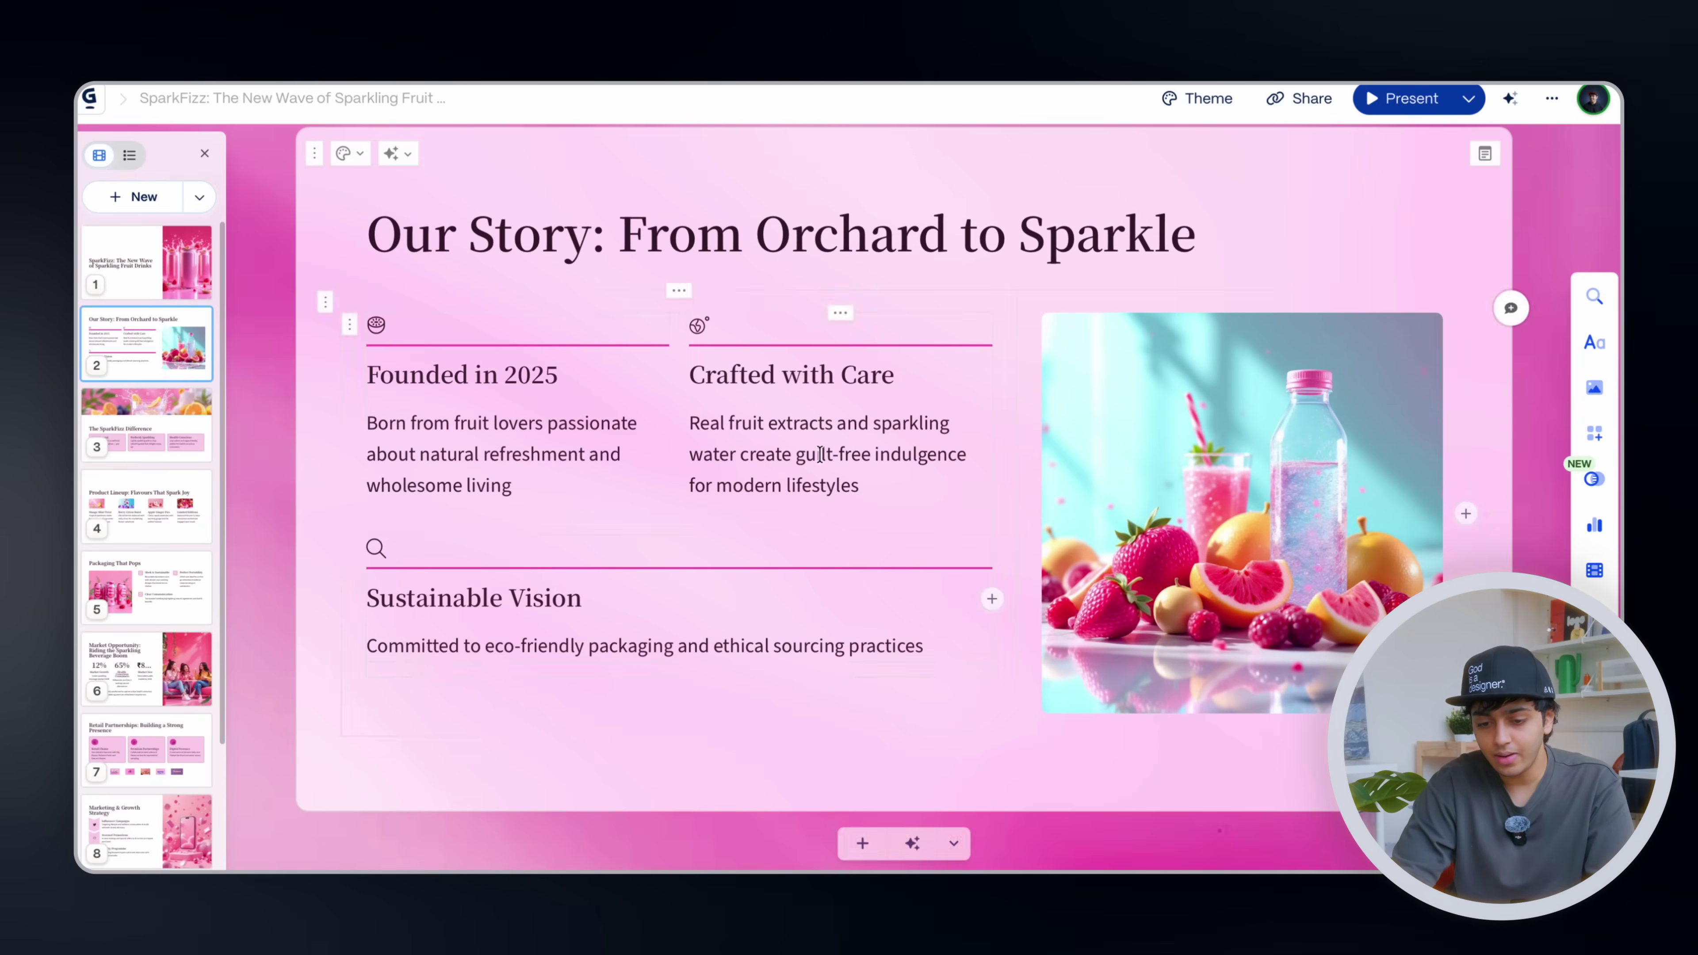
scroll(891, 520, down, 10)
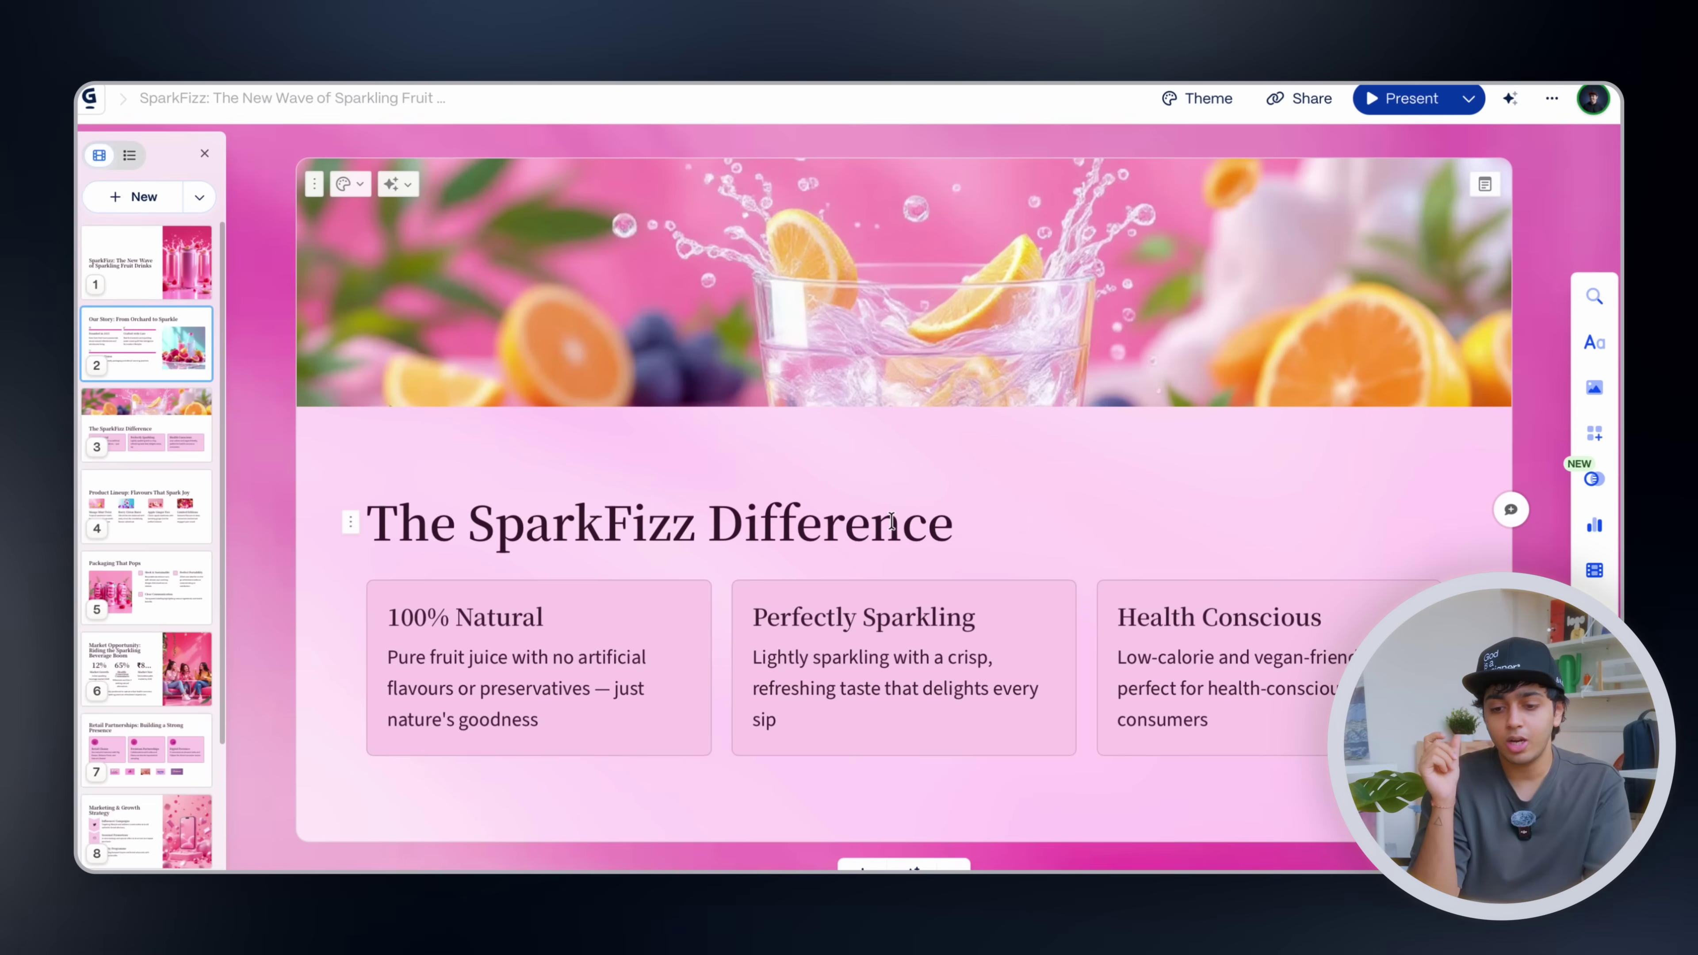
scroll(891, 521, down, 2)
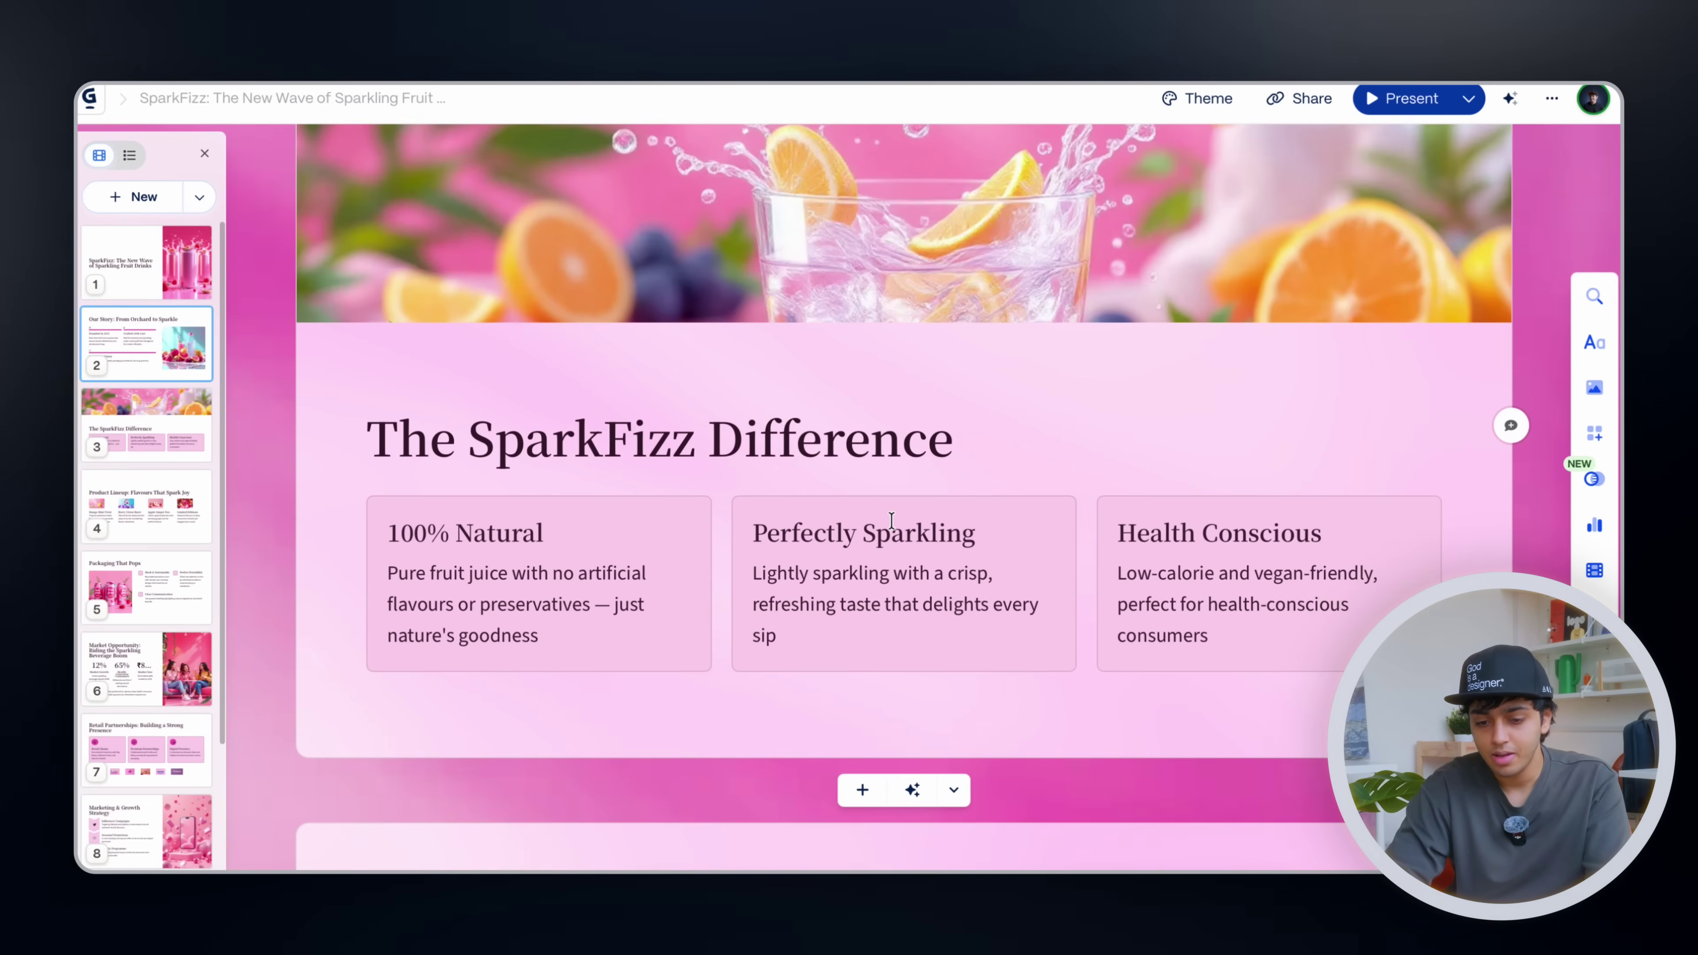
scroll(891, 520, up, 1)
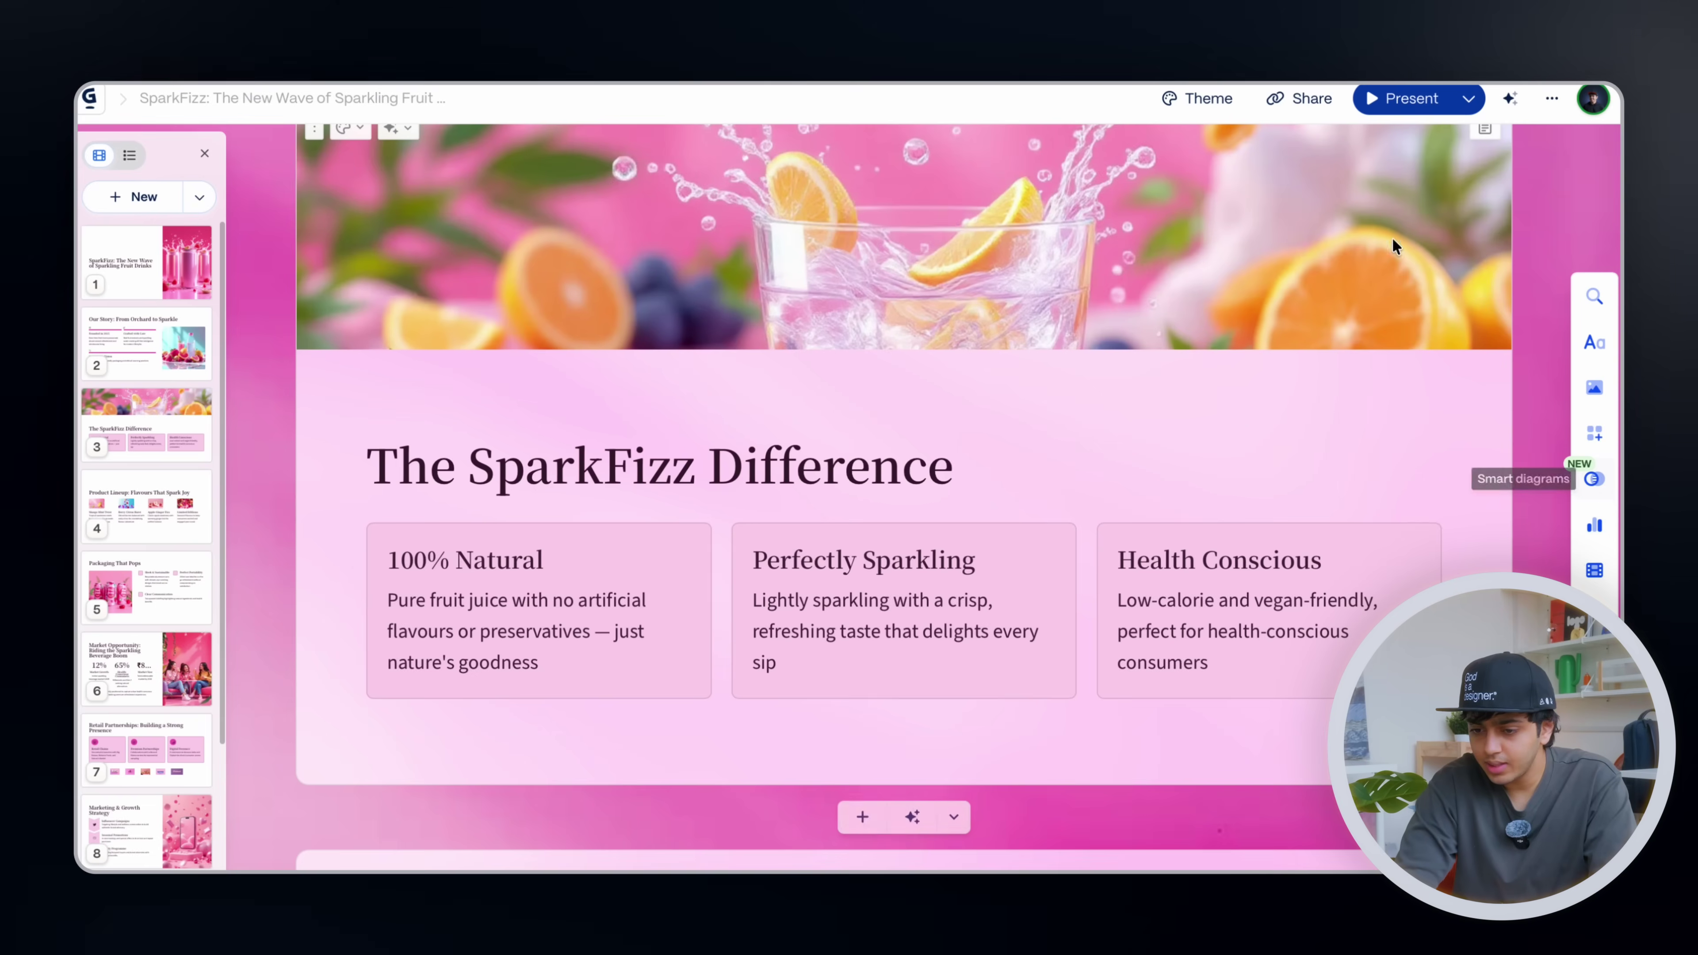
Browse the alternative themes and close the panel, leaving the pink Malibu theme applied.
click(1194, 107)
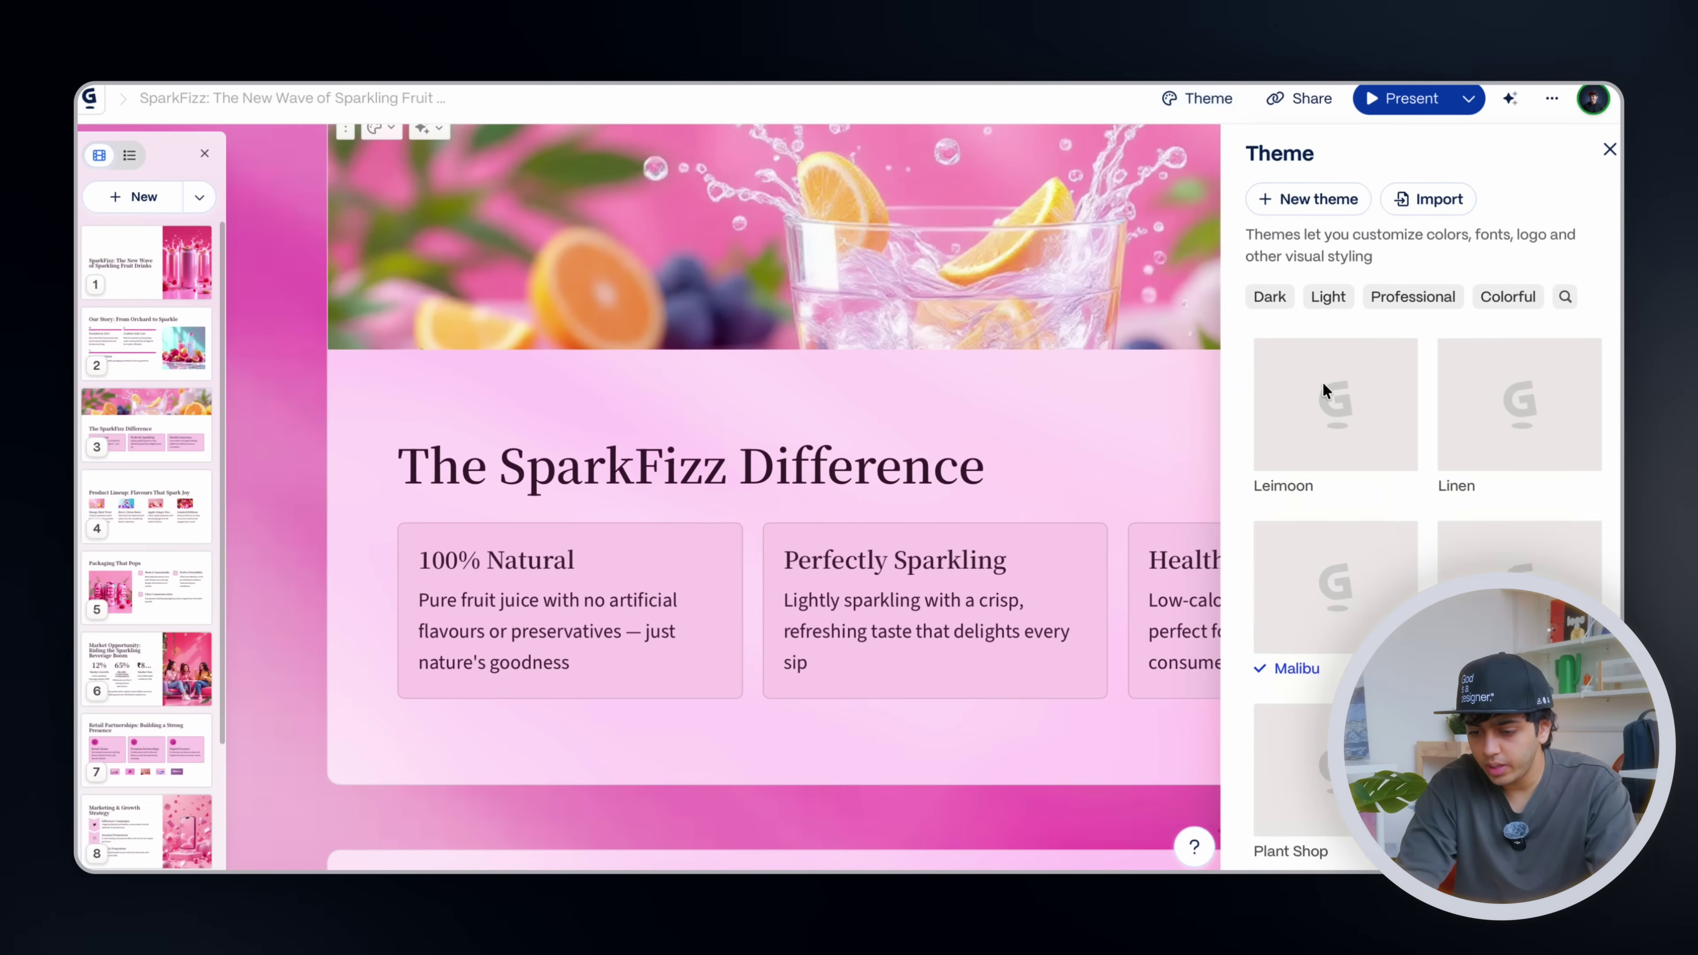
scroll(1353, 535, up, 1)
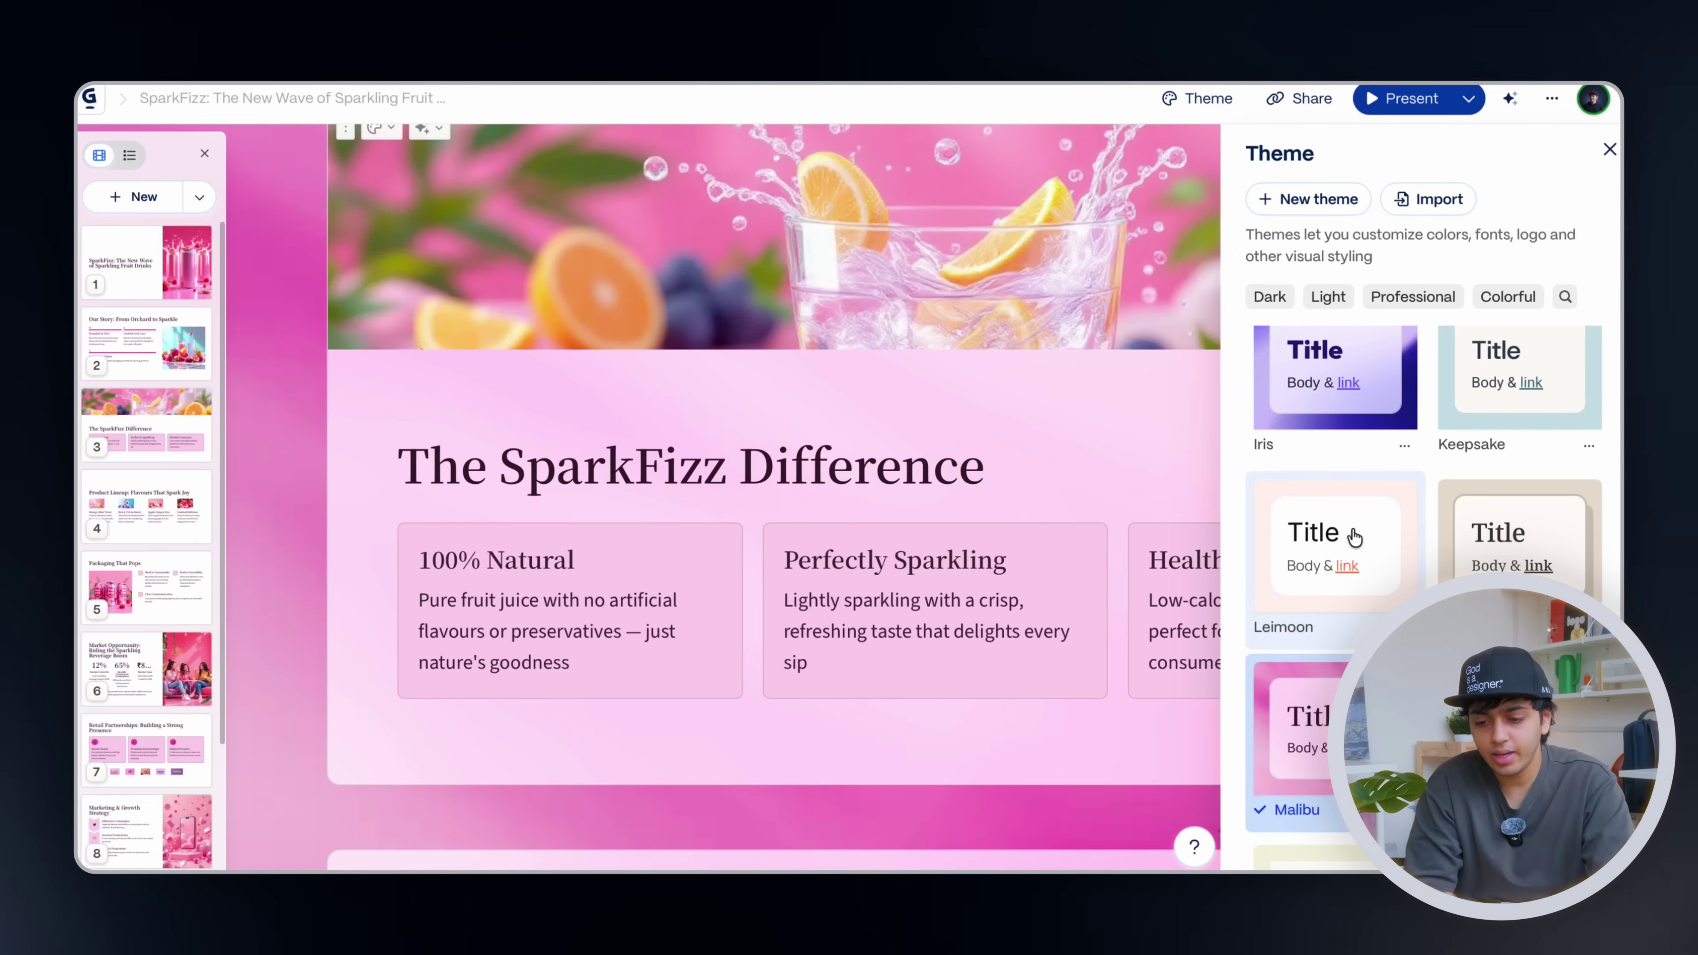
scroll(1354, 535, down, 3)
scroll(1354, 535, down, 6)
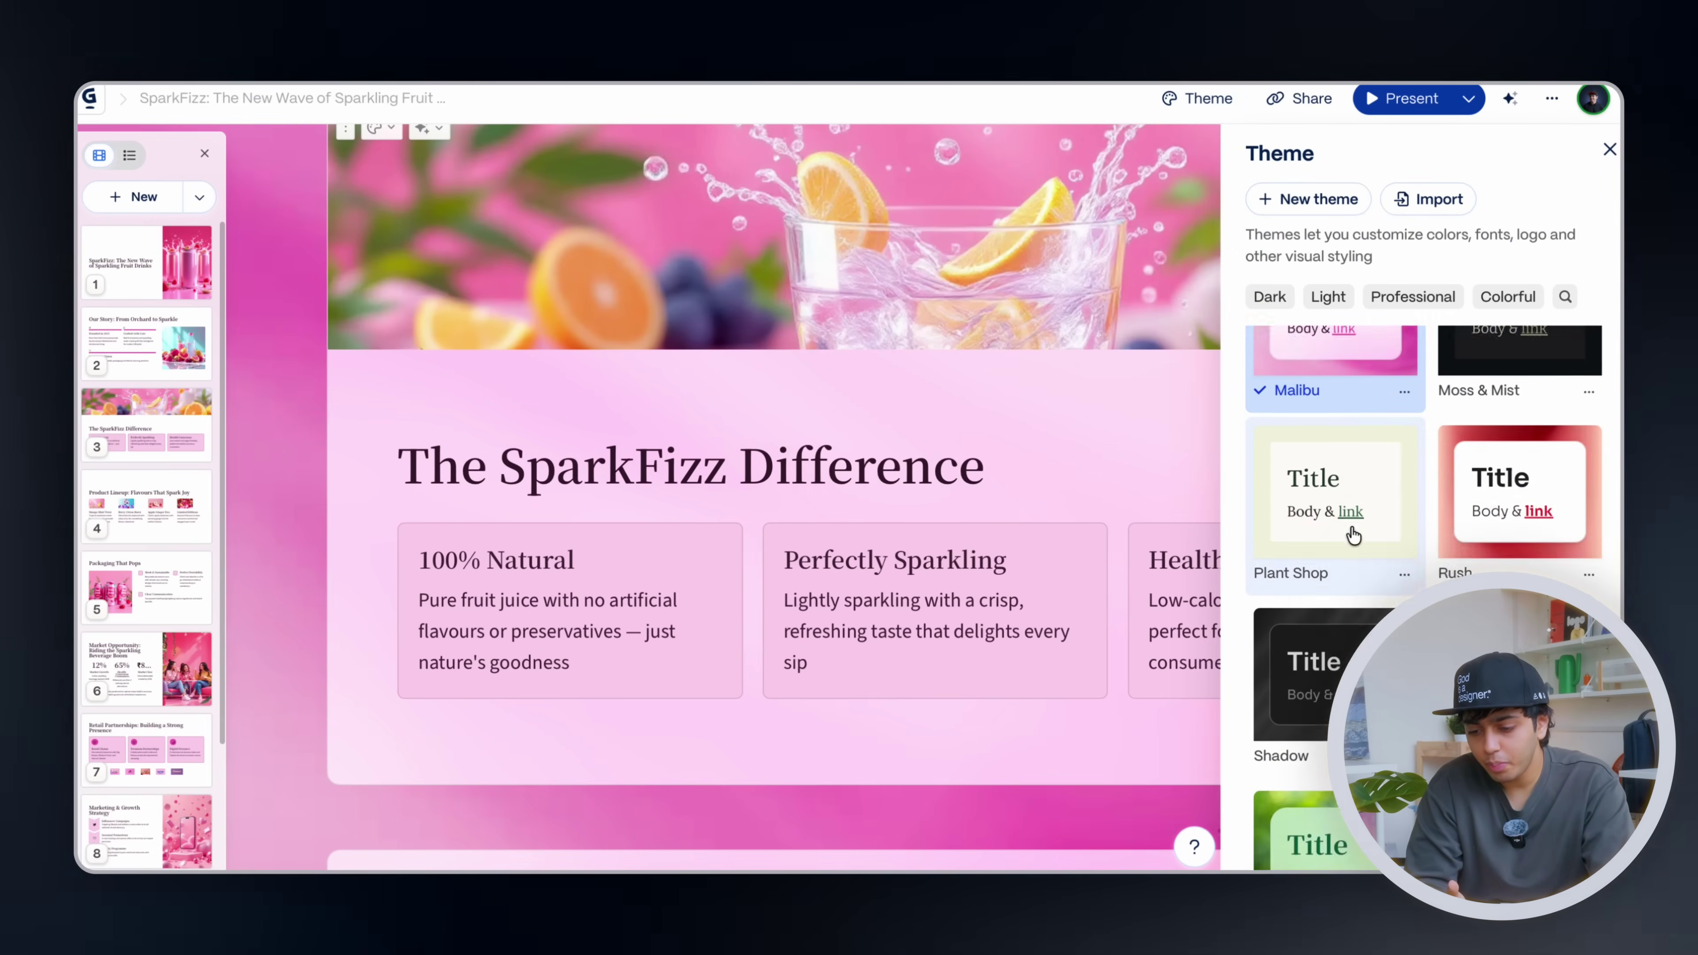
scroll(1352, 533, down, 4)
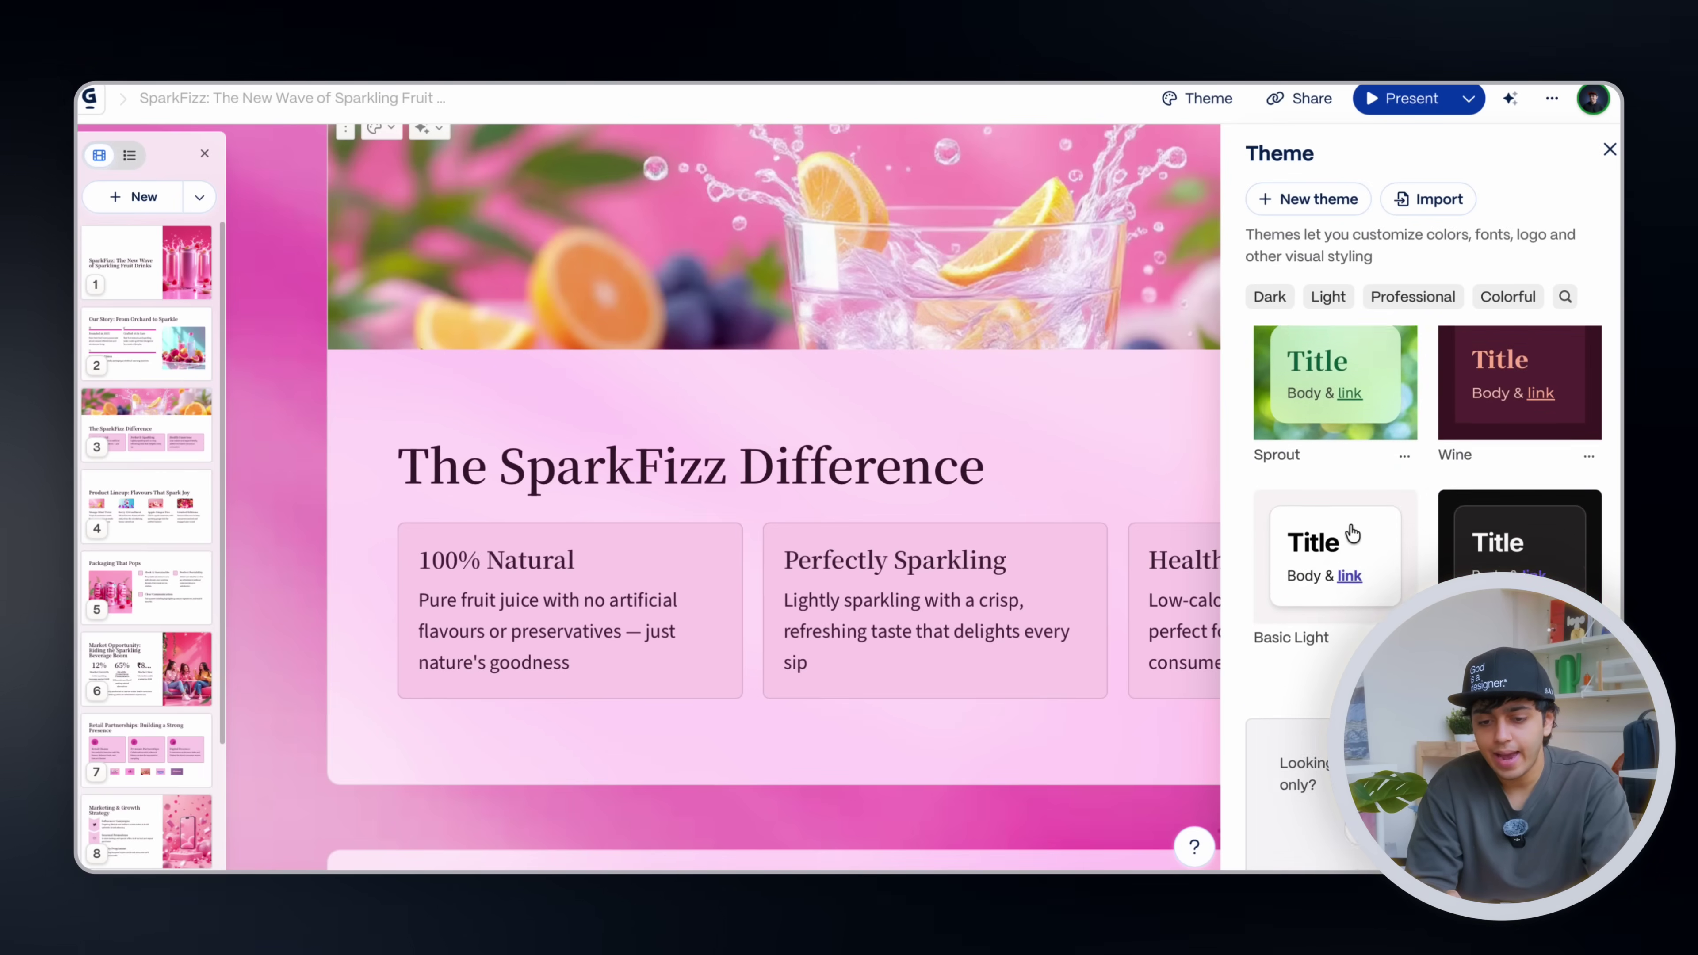
scroll(1352, 533, up, 2)
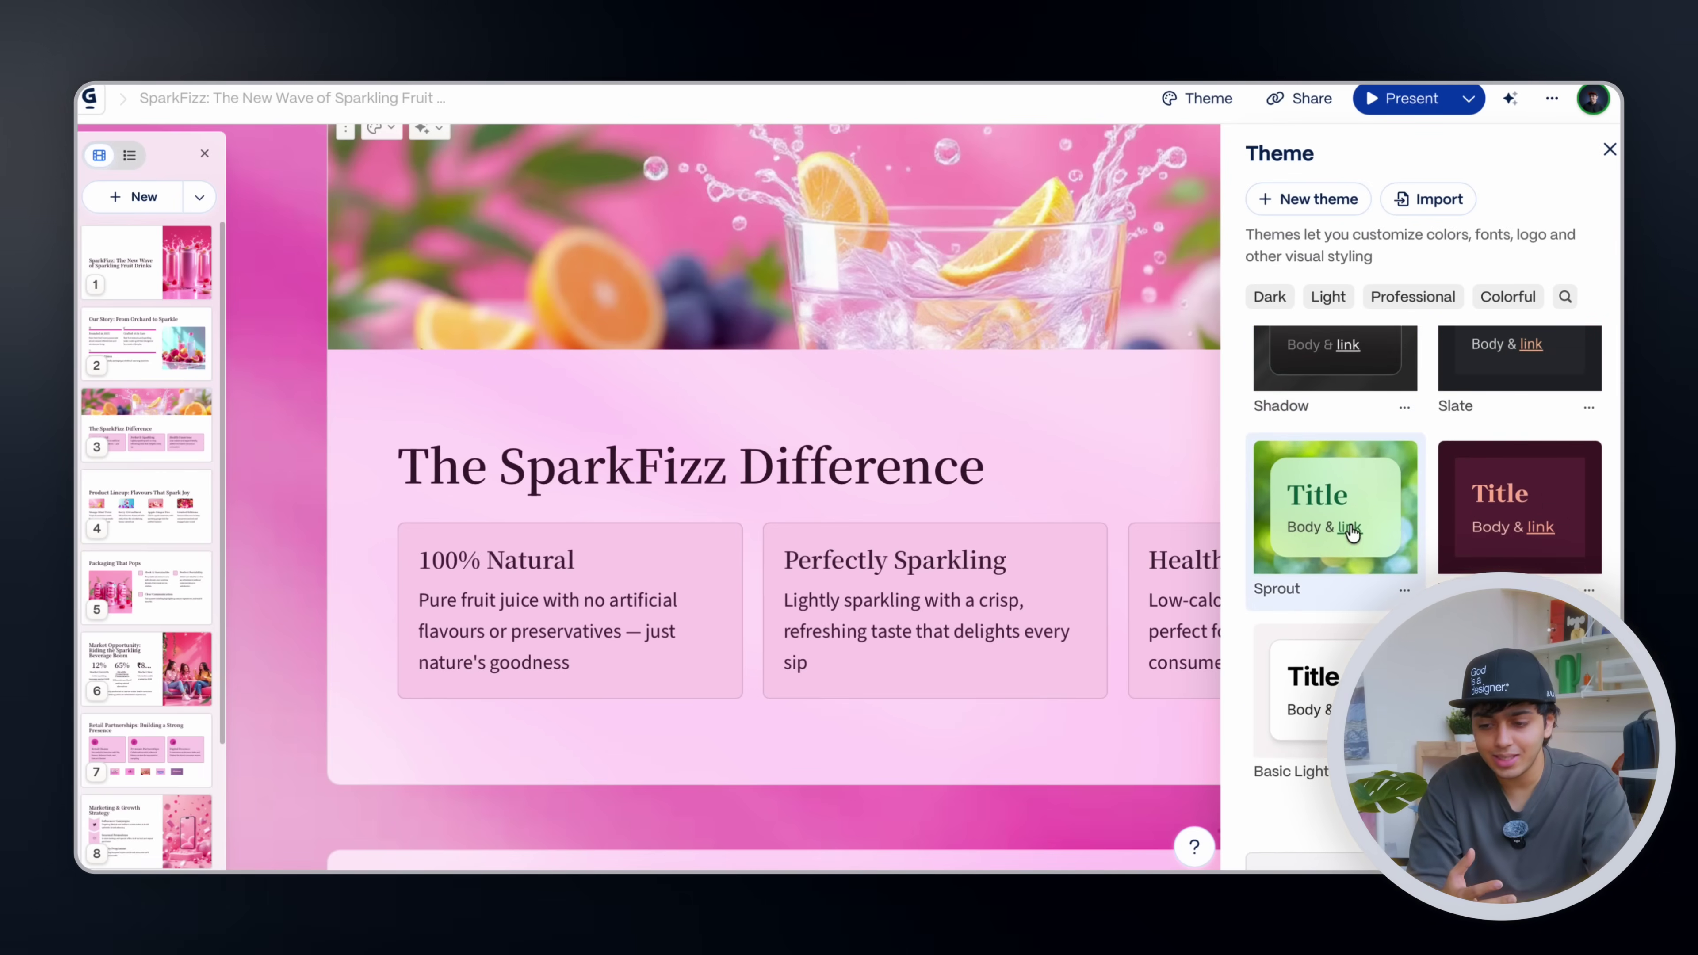
scroll(1352, 534, up, 8)
scroll(1352, 533, up, 8)
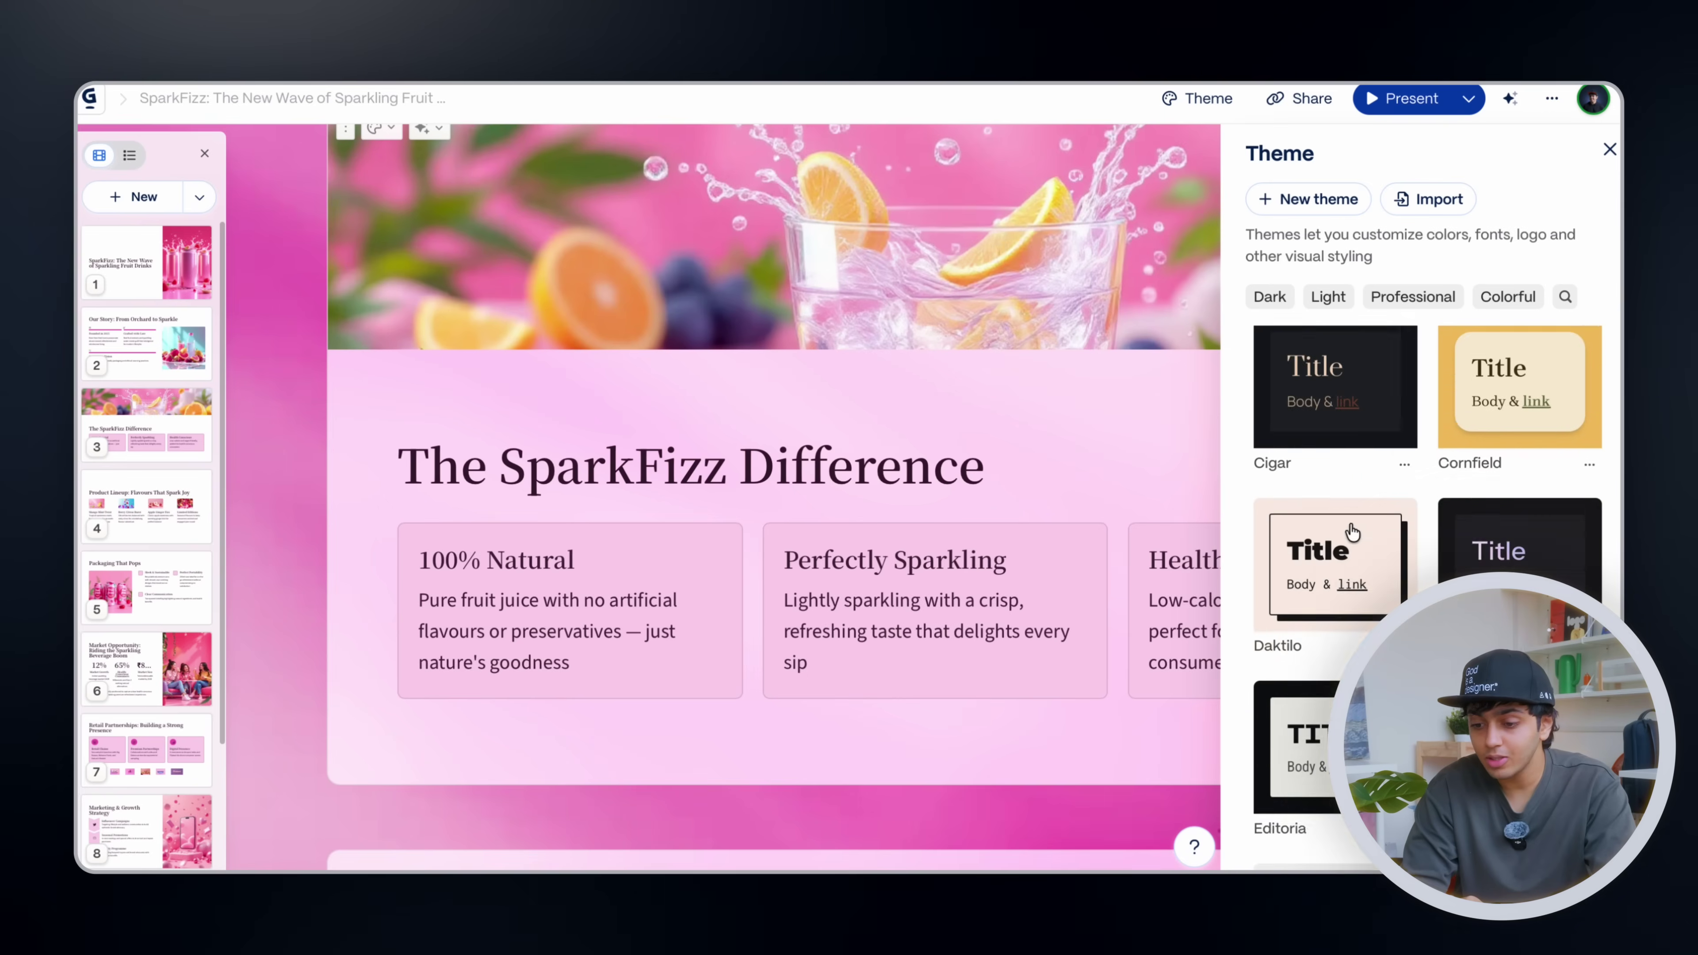
click(1610, 149)
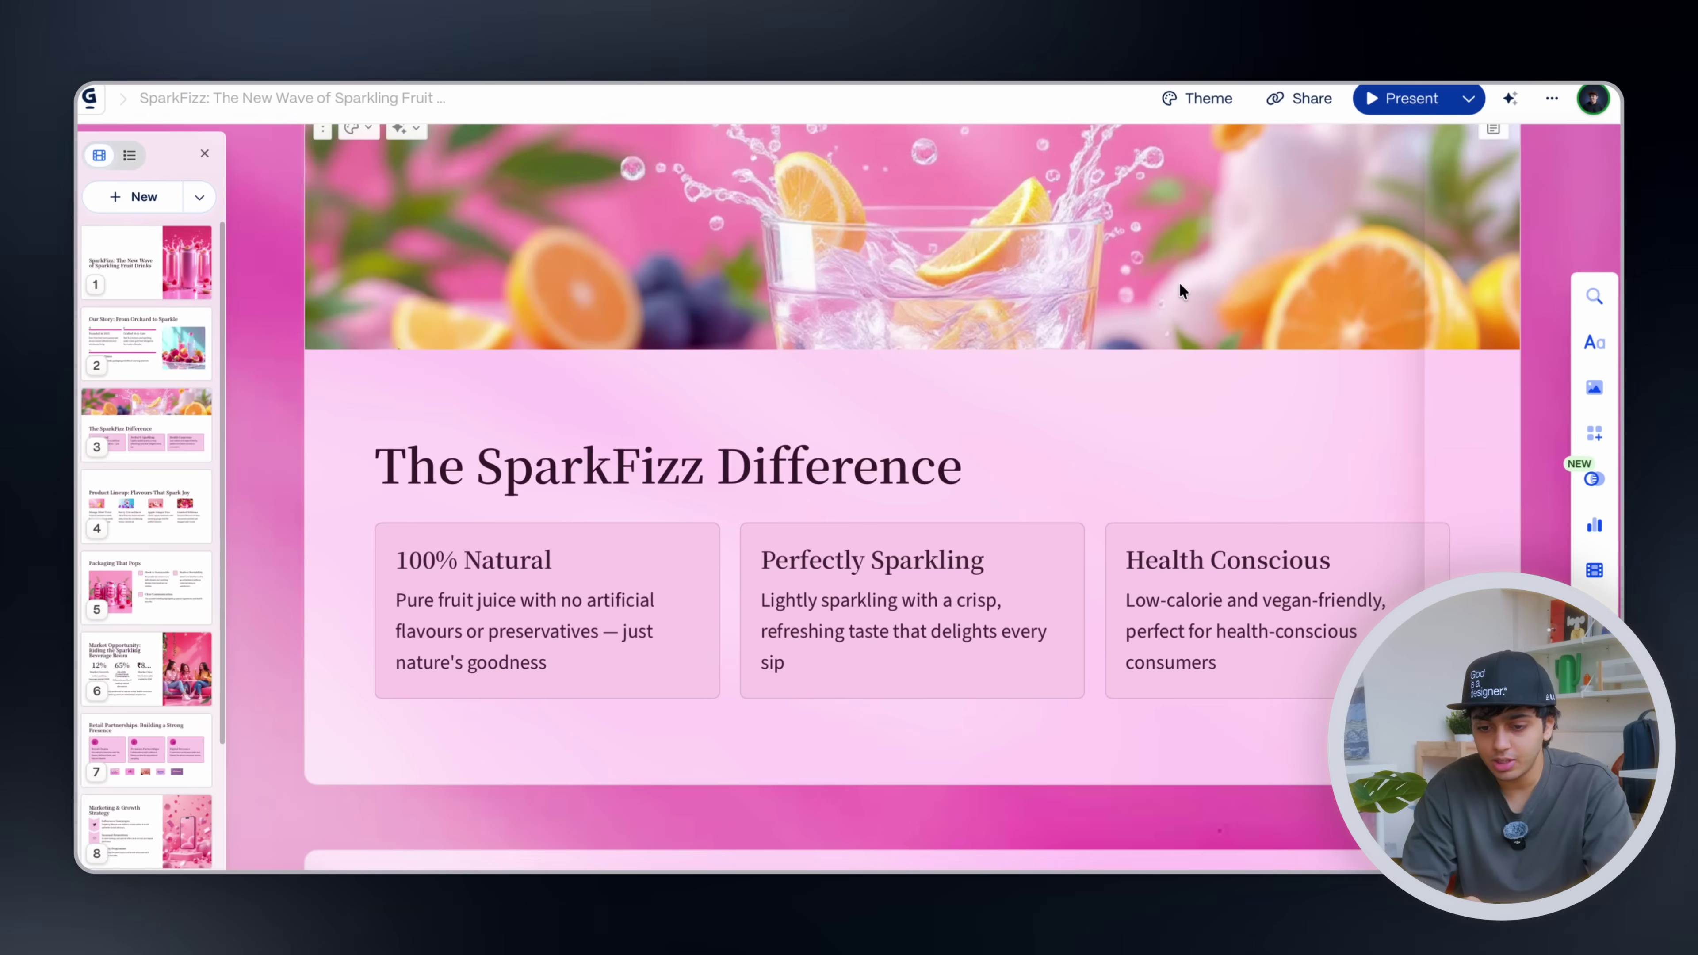
Go to card 5 'Packaging That Pops', select its can image and bring up the image options.
scroll(1065, 353, up, 1)
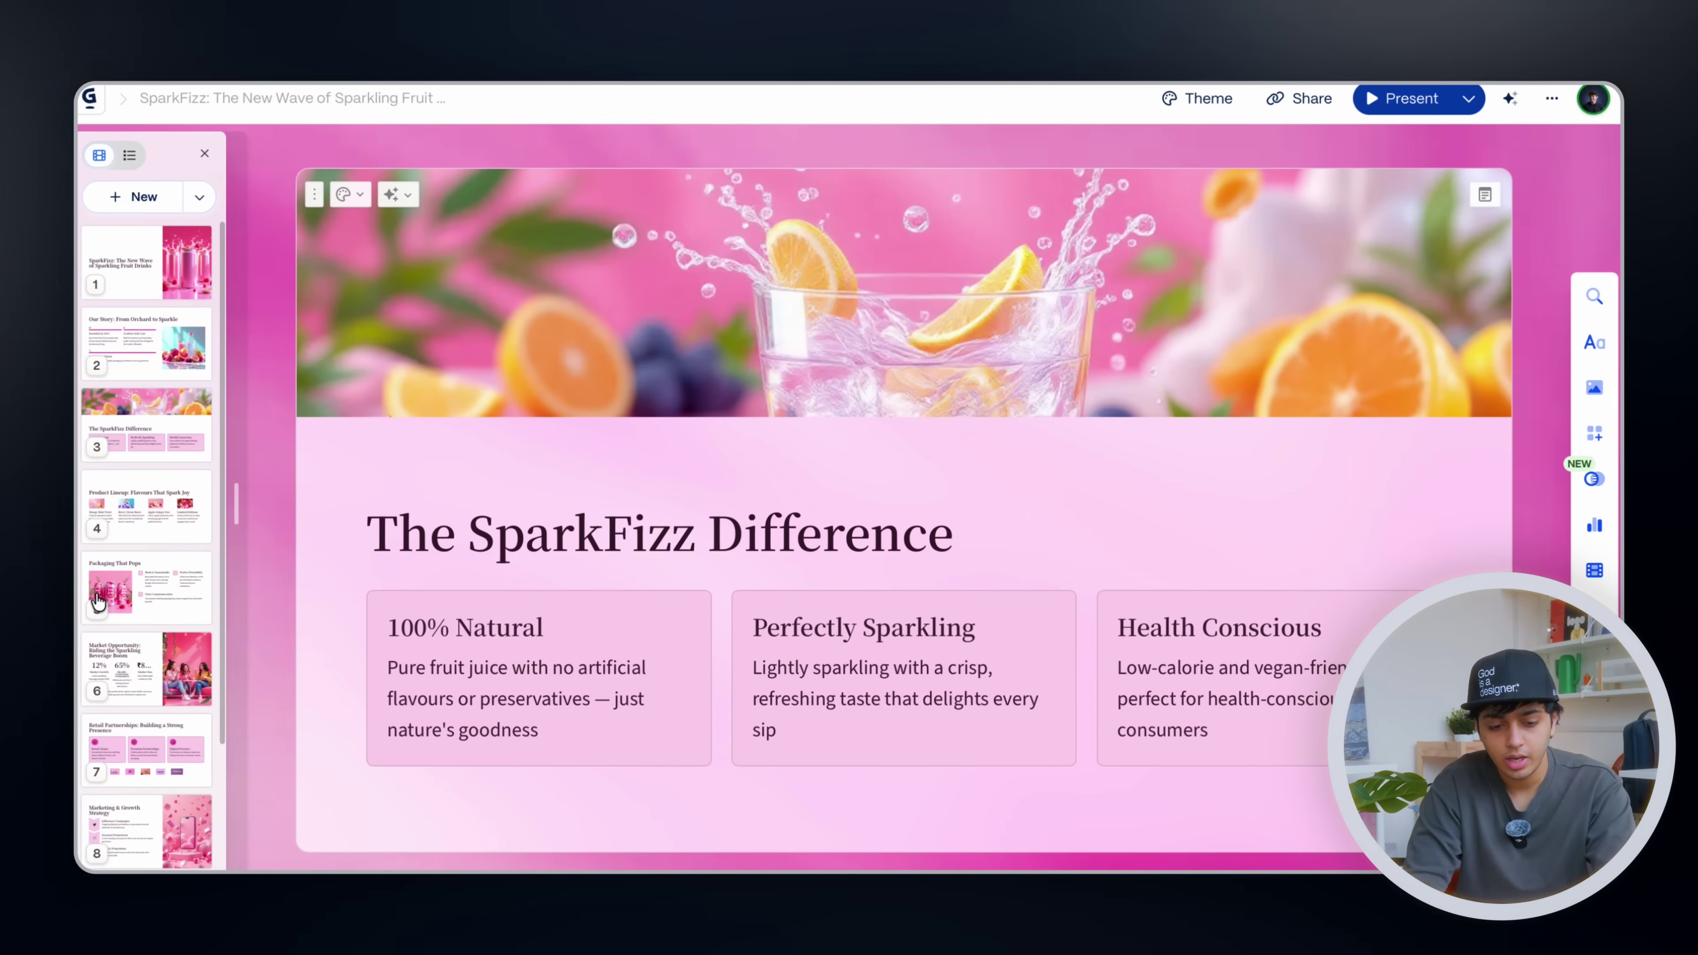
click(110, 589)
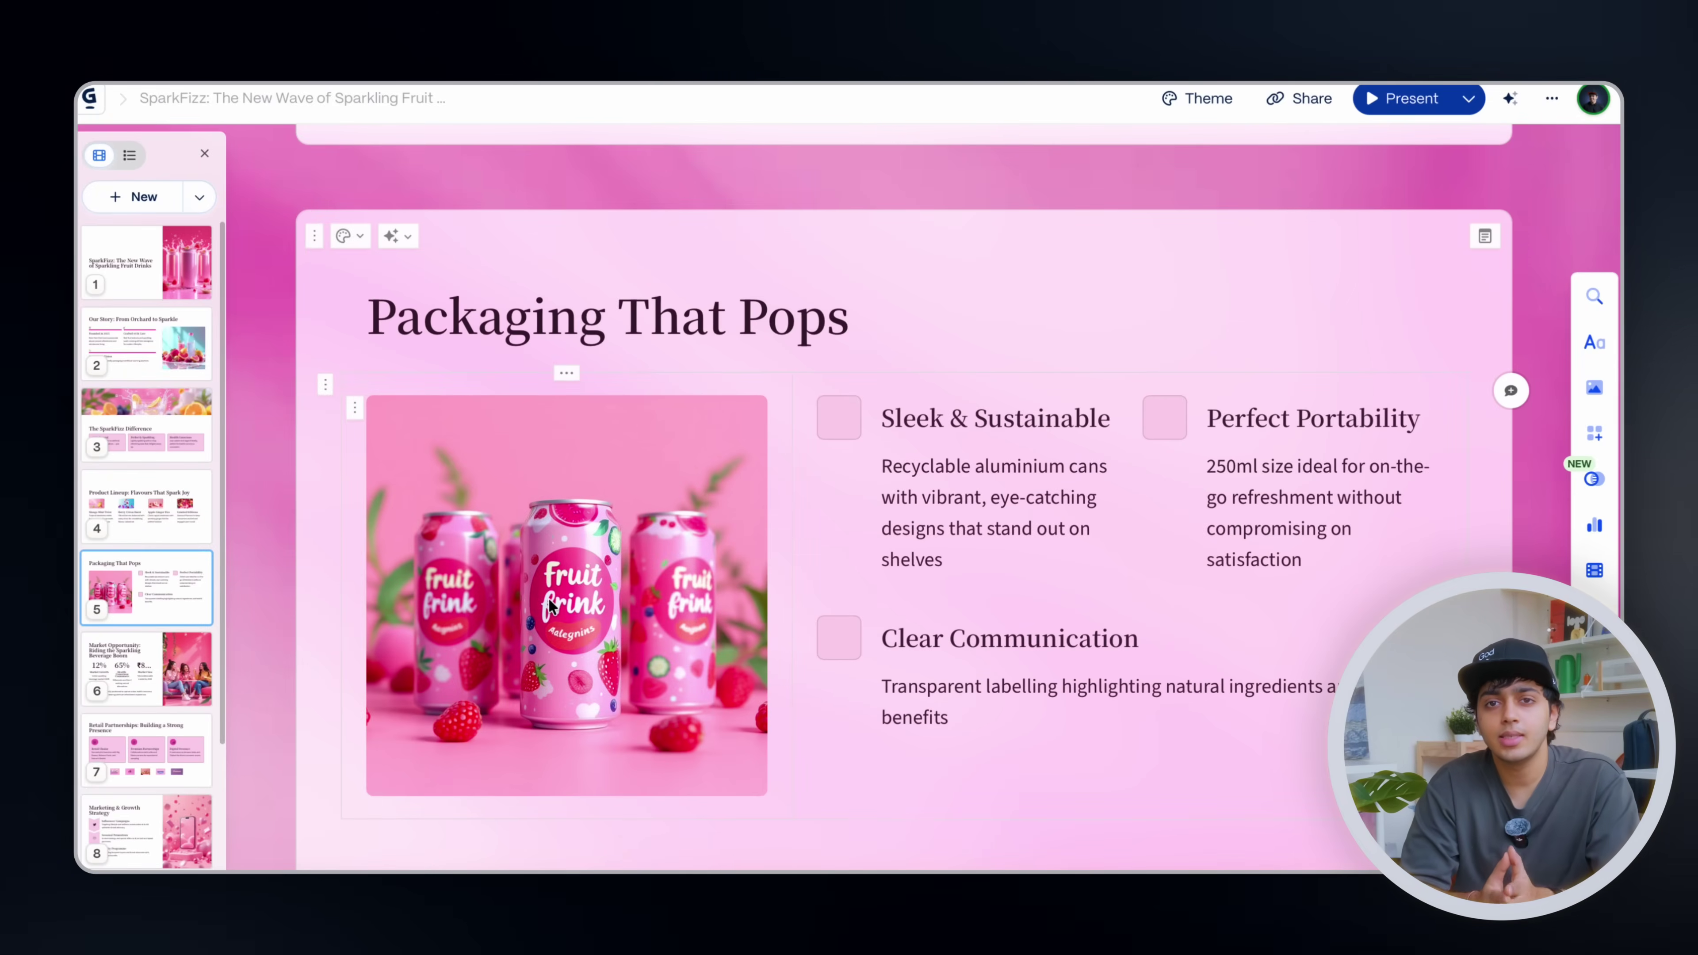
scroll(549, 597, down, 1)
click(582, 571)
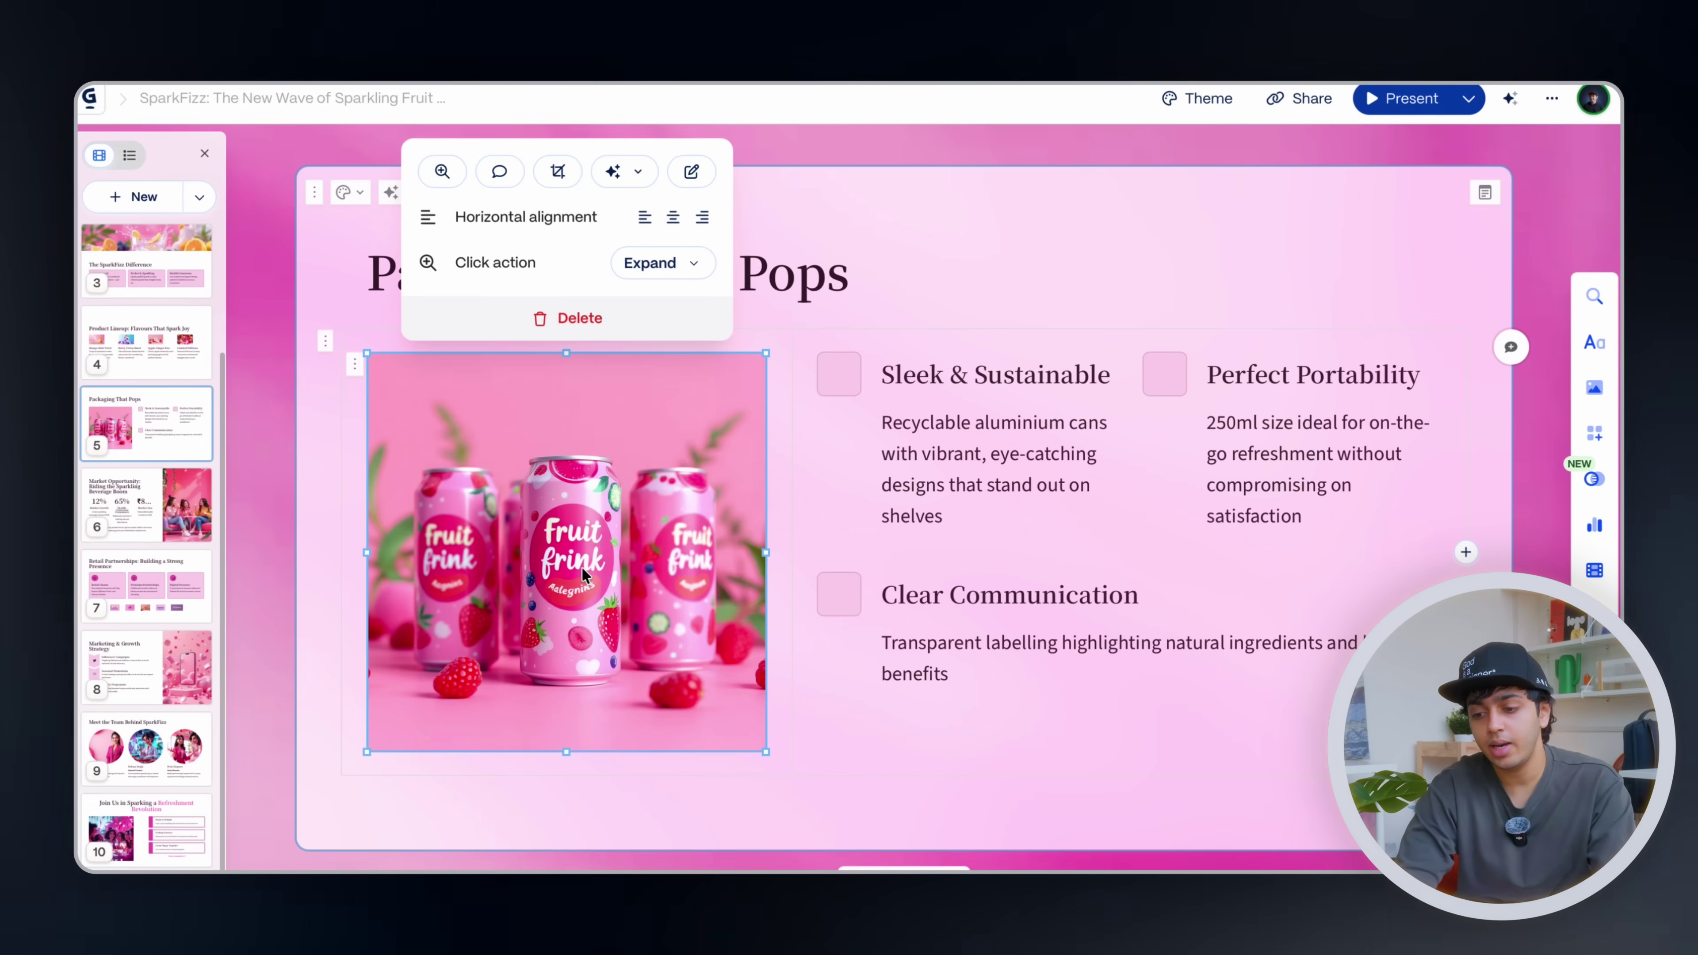
click(1596, 388)
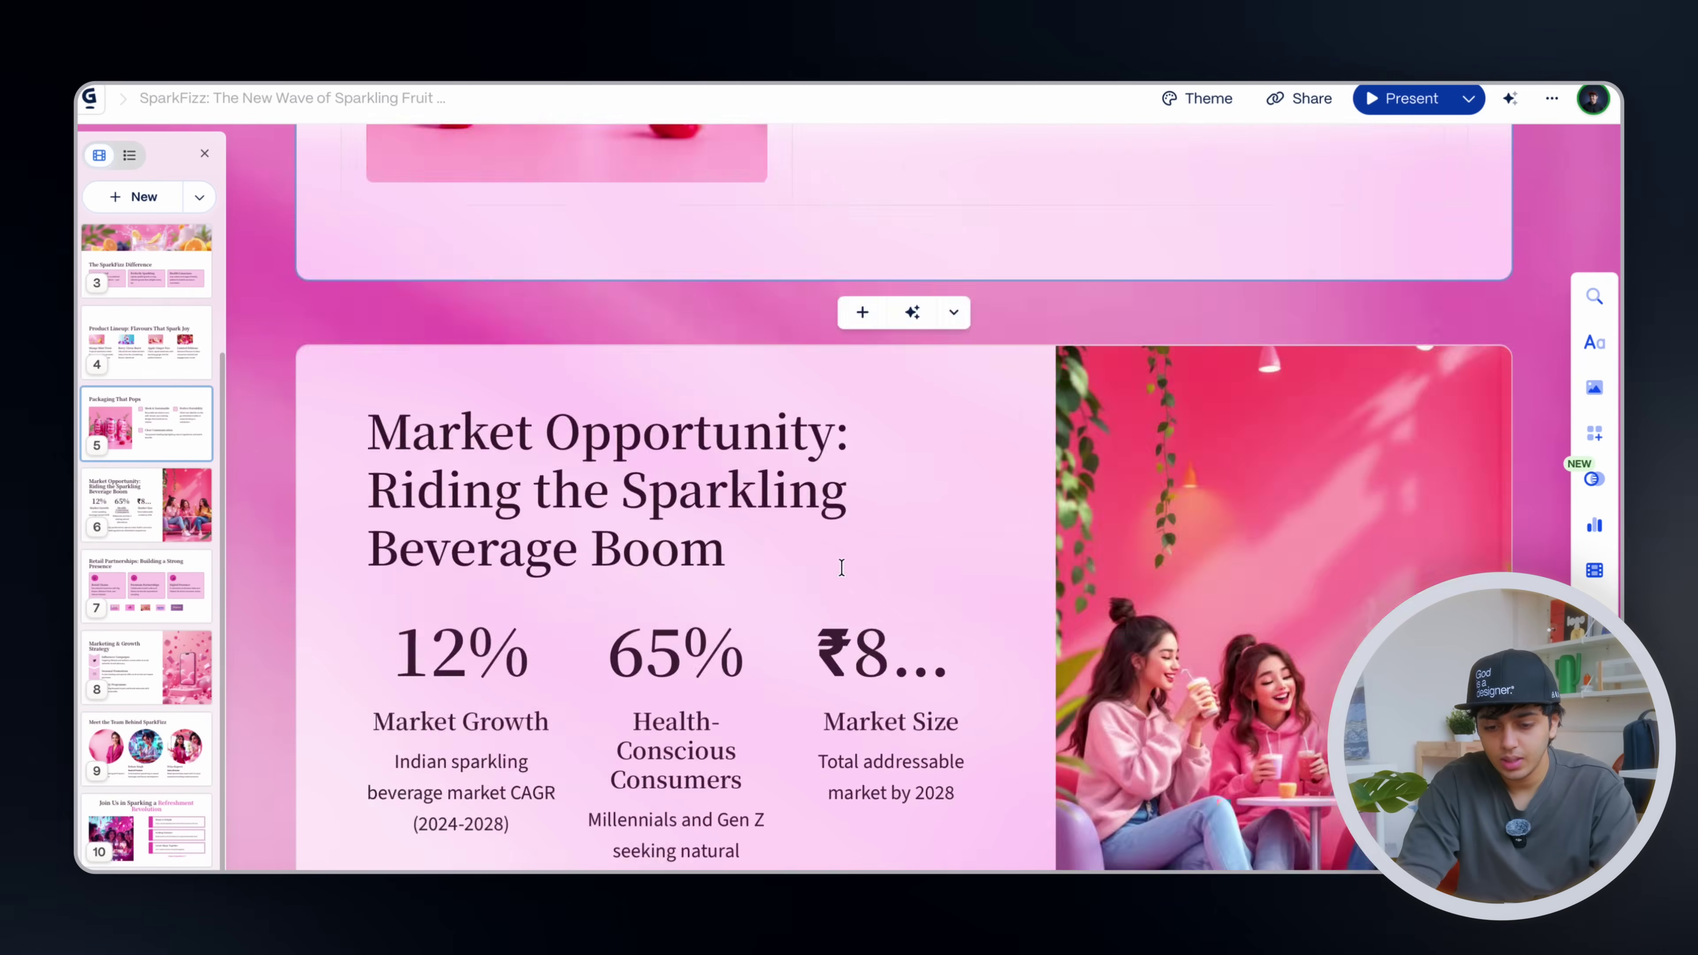
scroll(841, 567, down, 15)
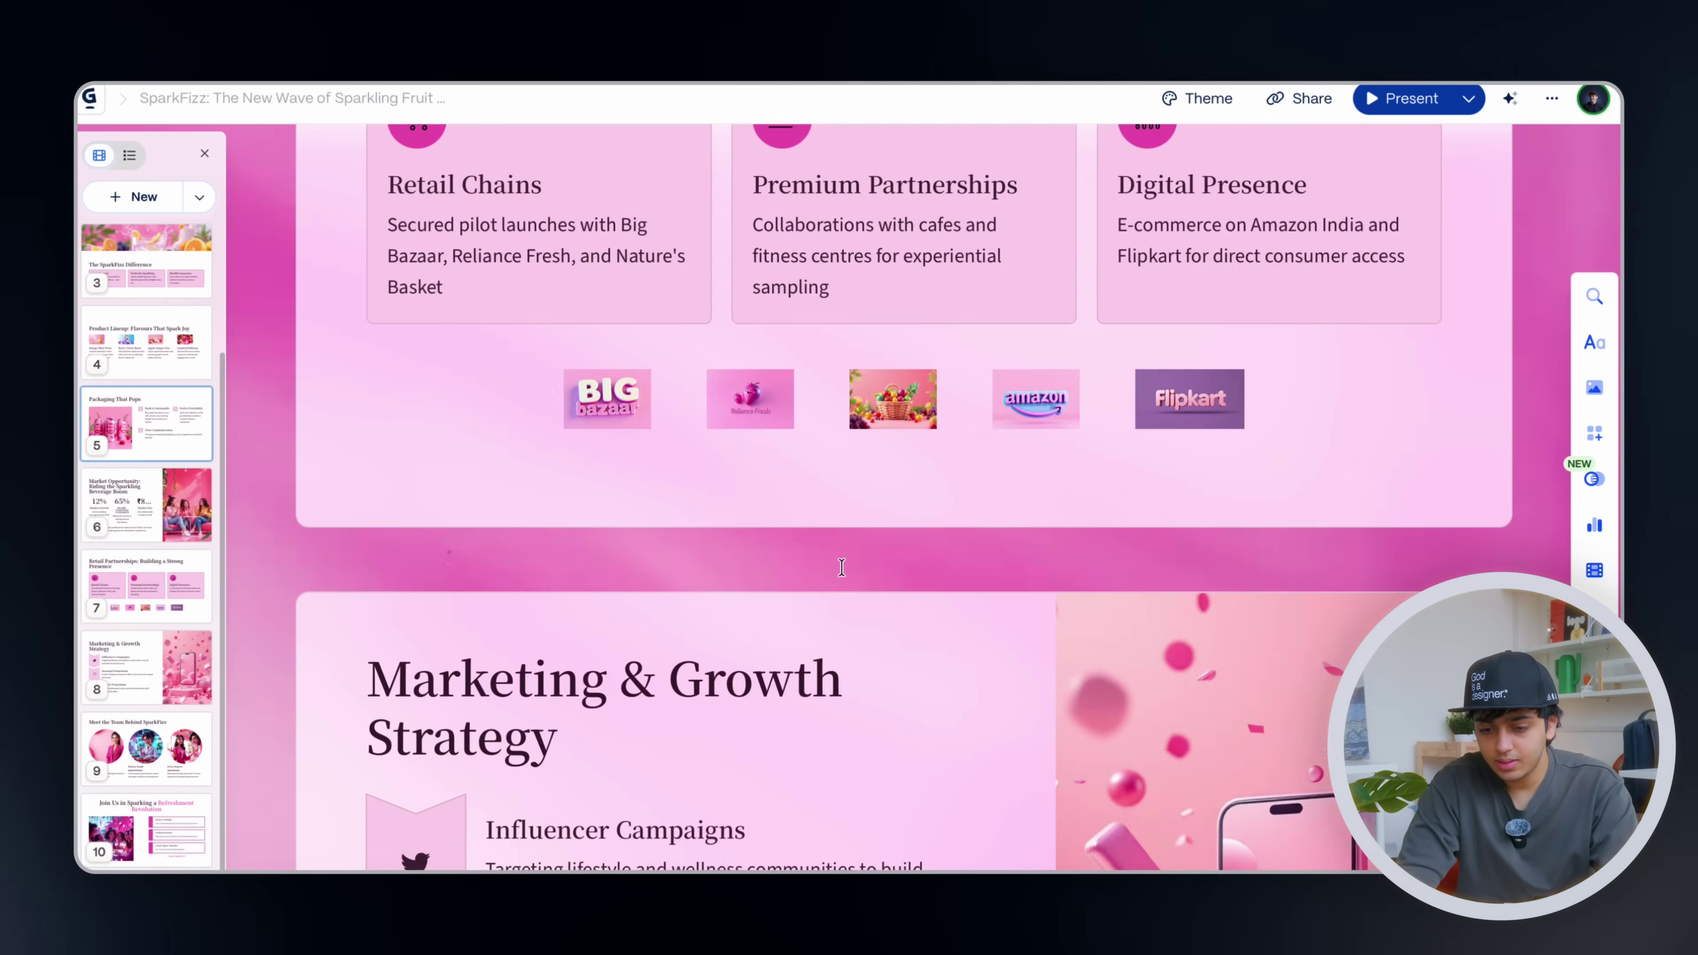
scroll(841, 567, down, 20)
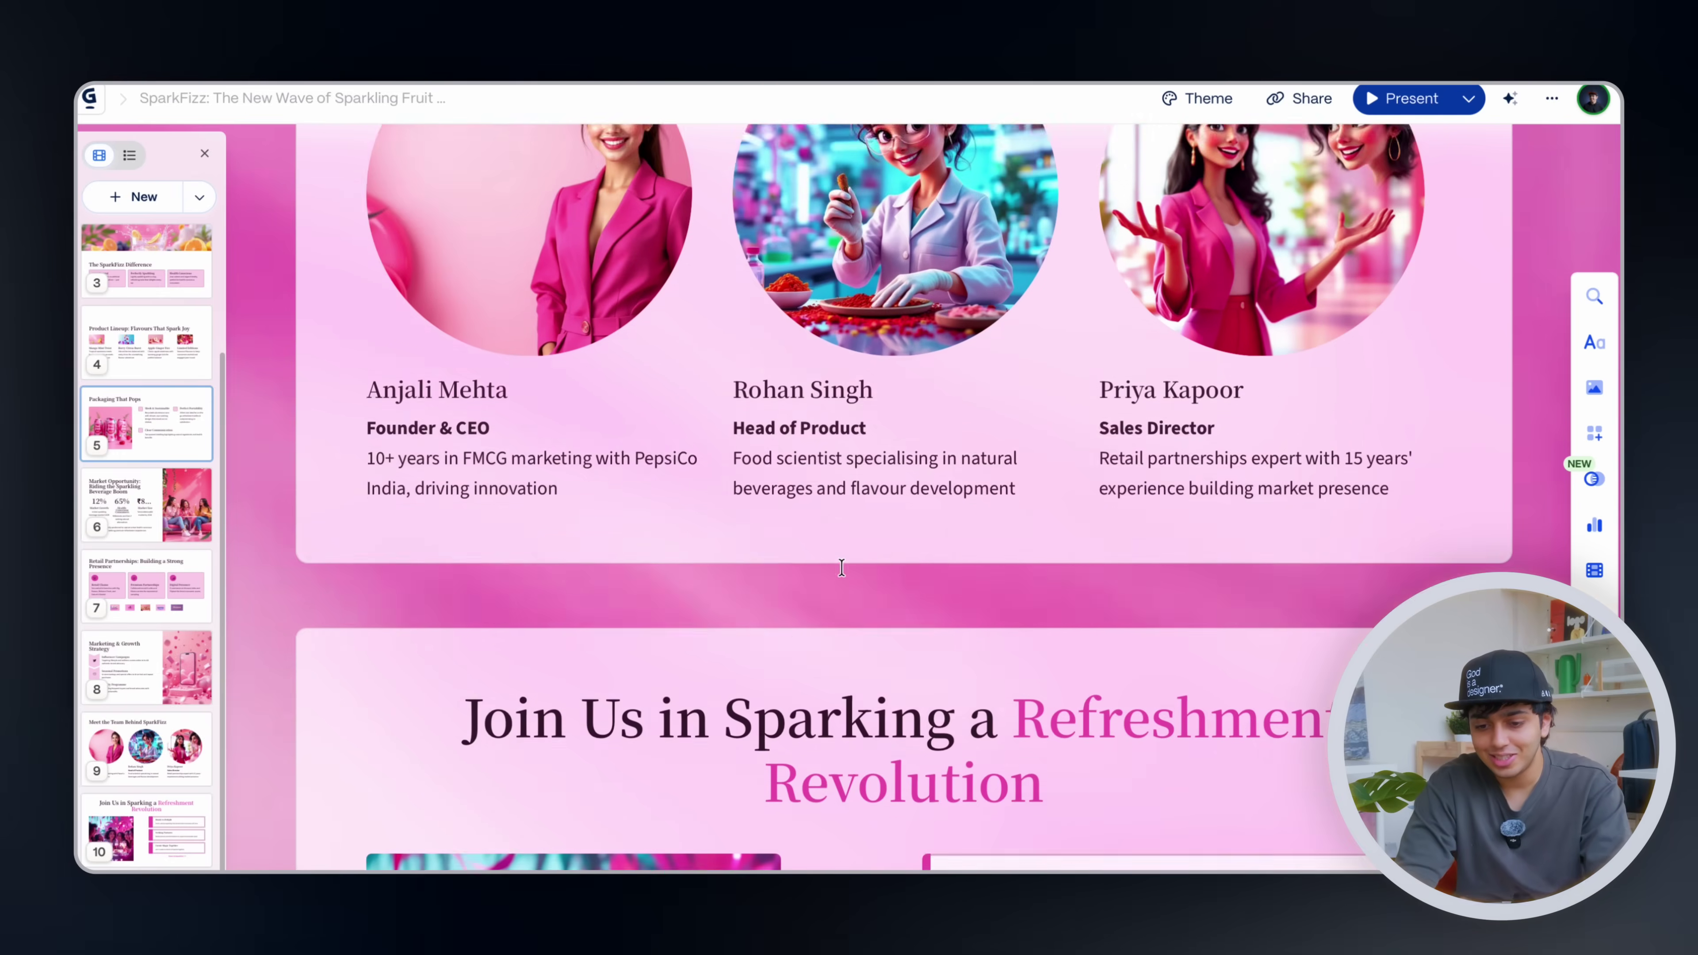
scroll(842, 568, down, 20)
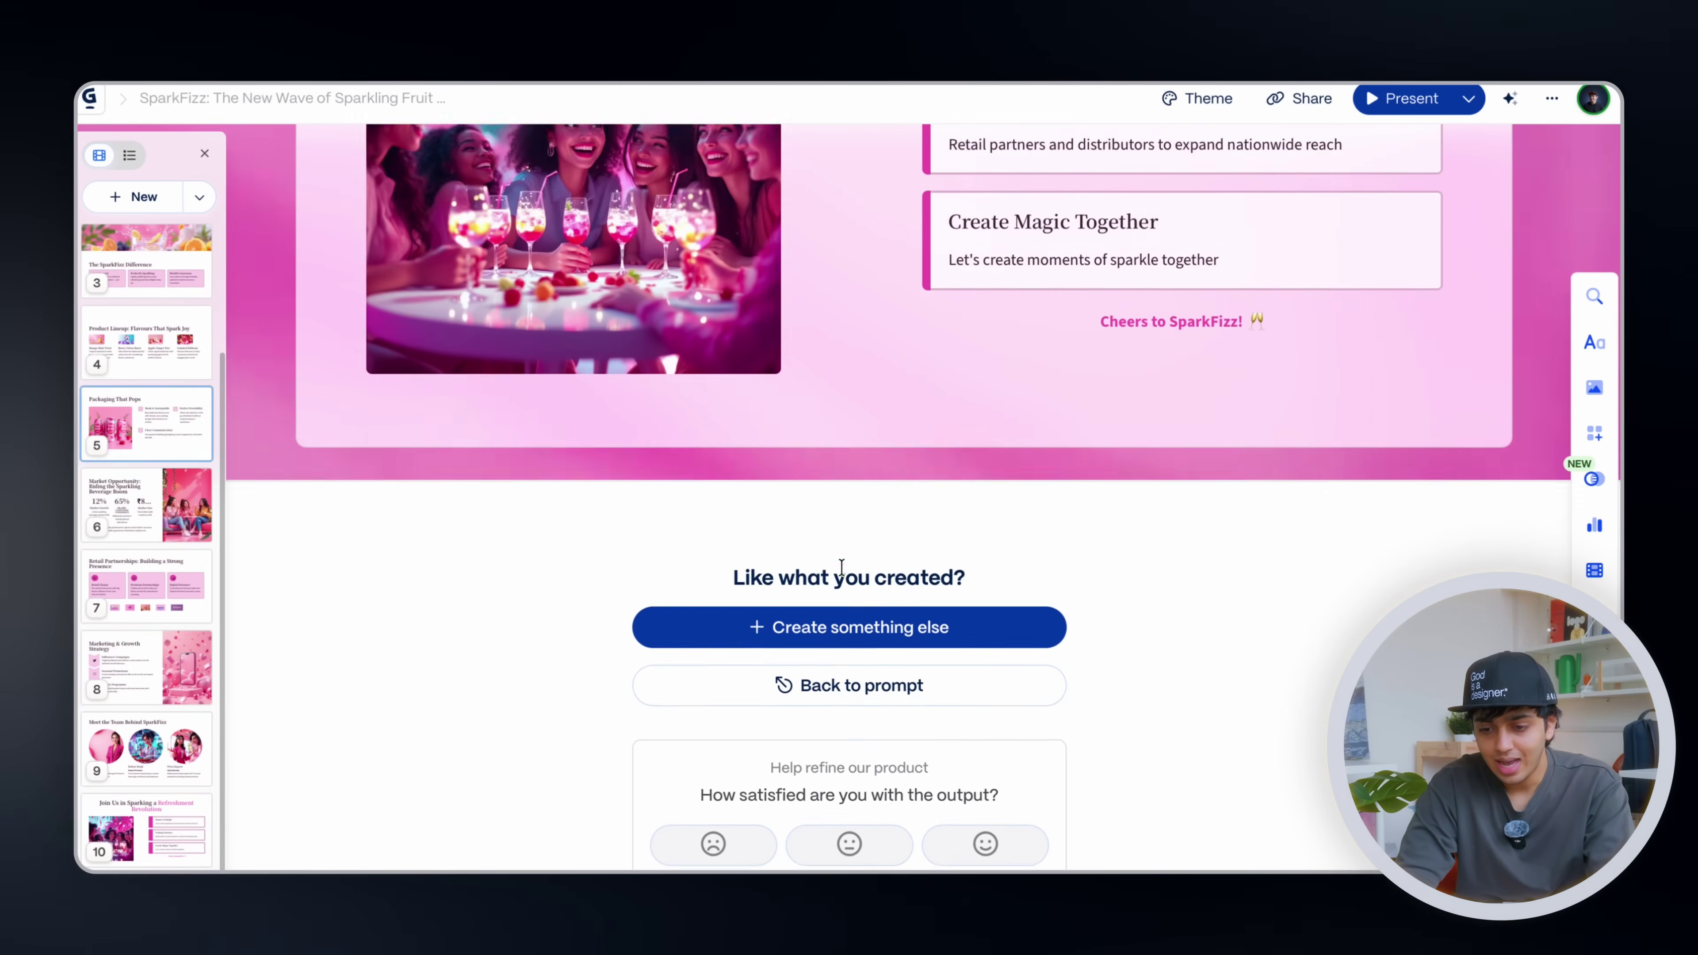
scroll(841, 568, up, 20)
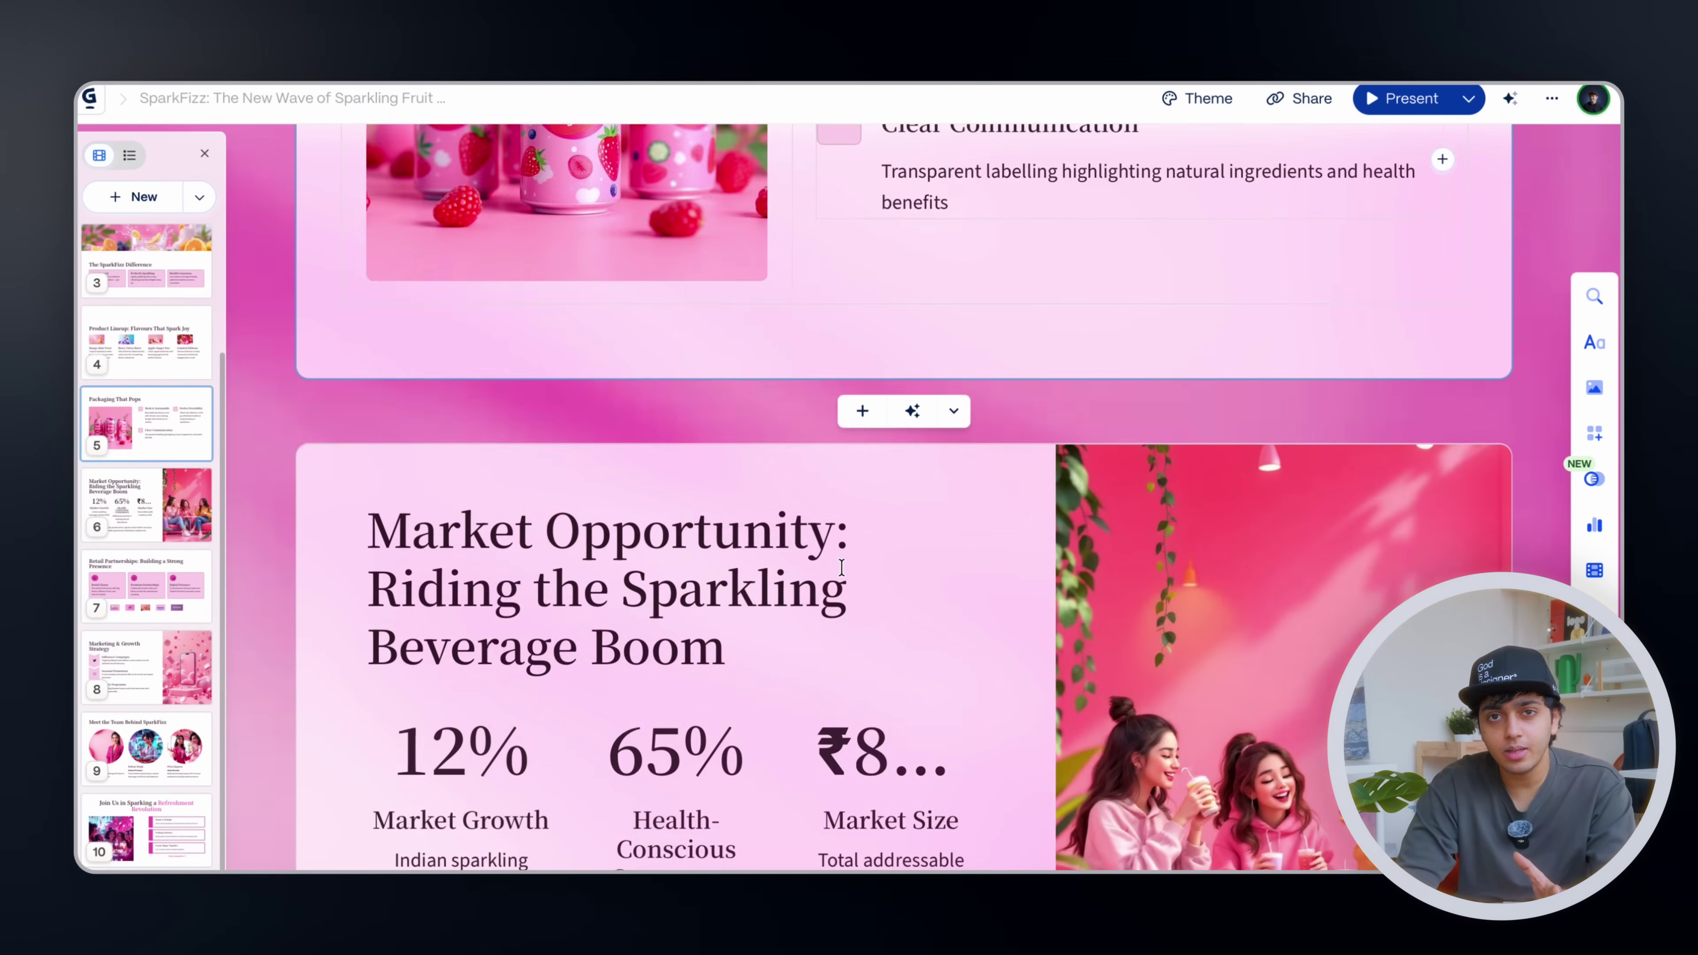
scroll(842, 568, up, 20)
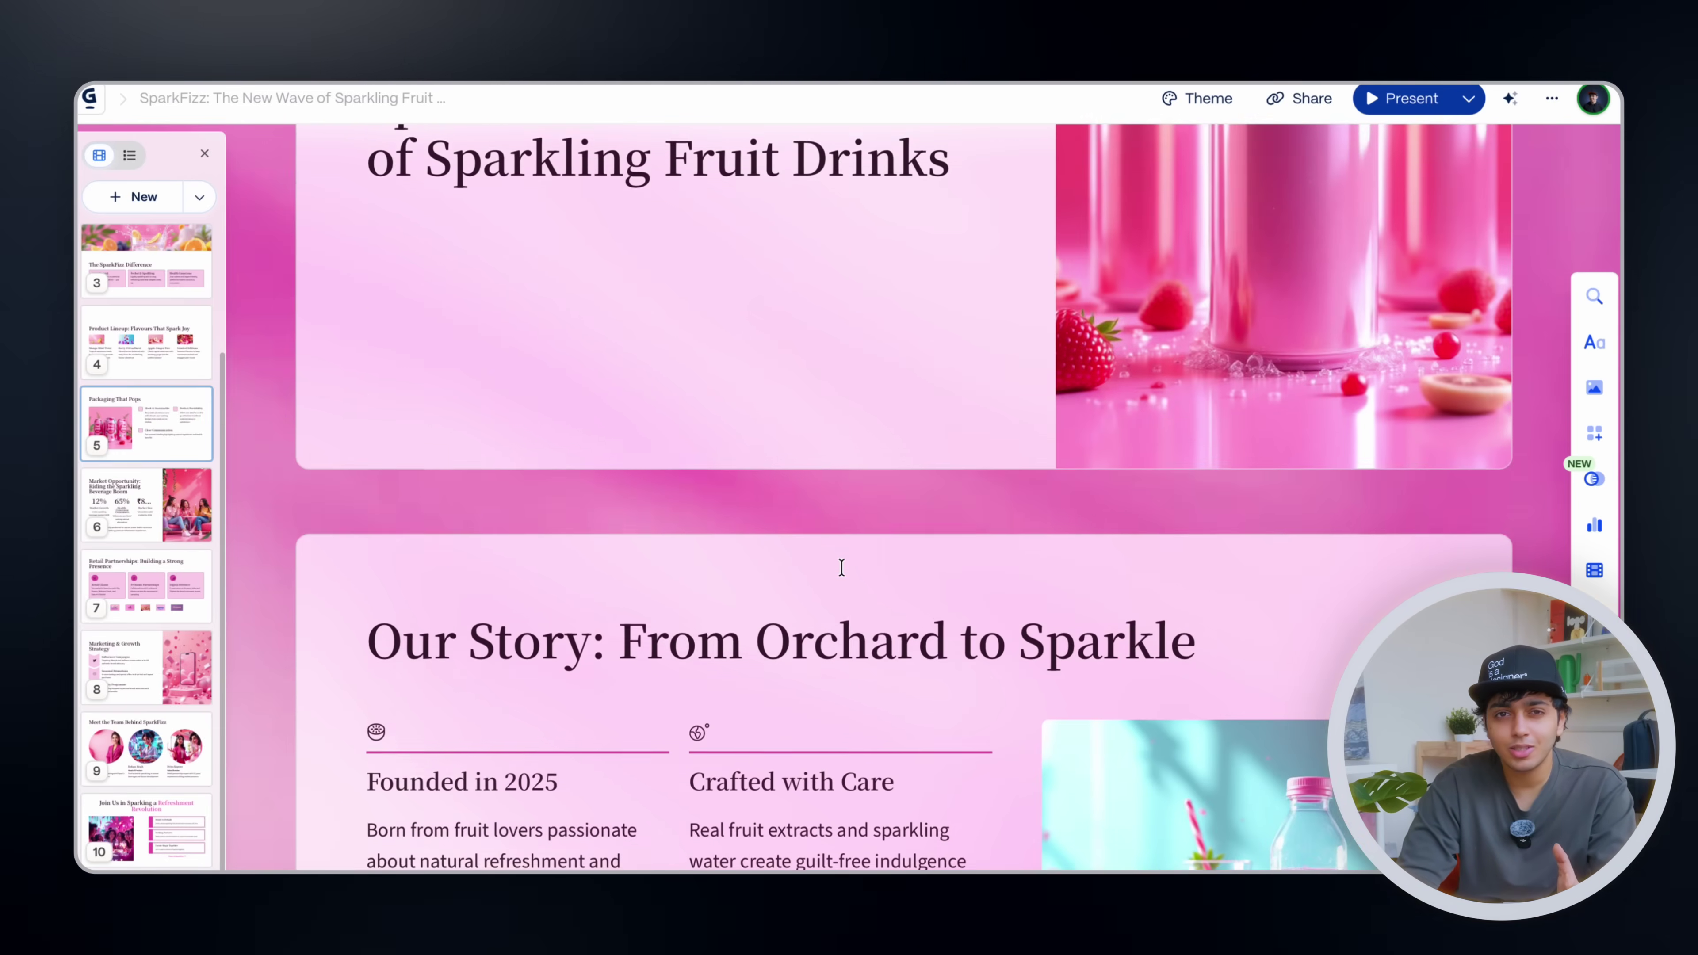
scroll(841, 568, up, 5)
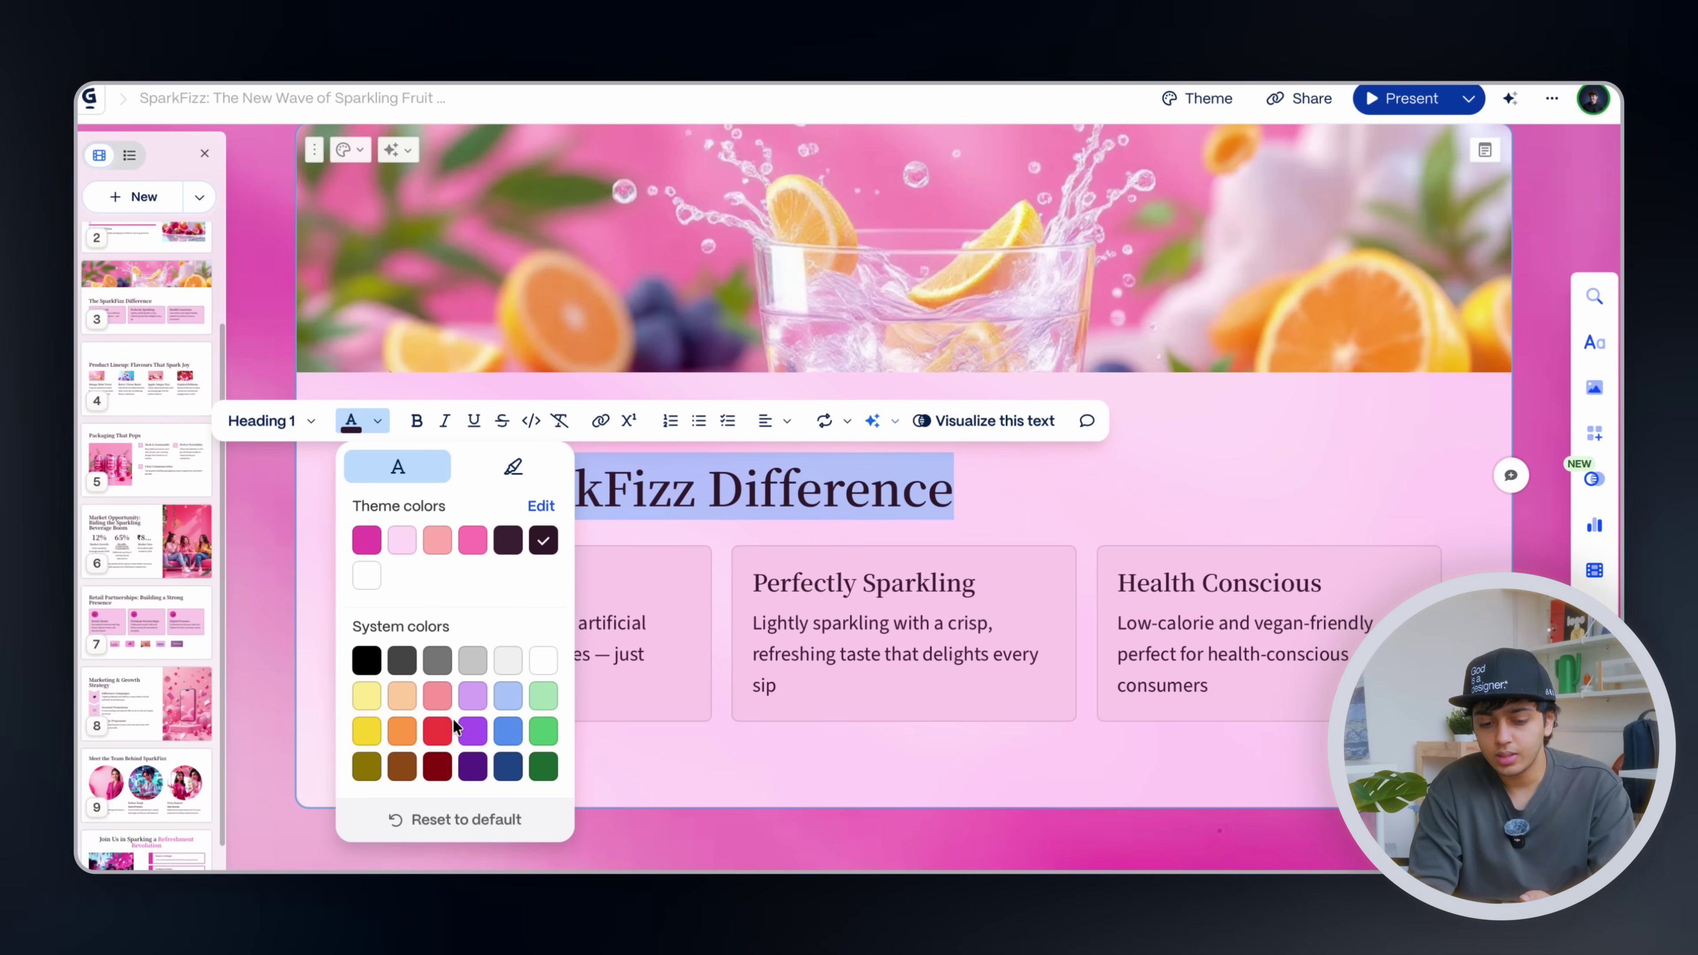
Recolour 'The SparkFizz Difference' heading purple and clear the selection.
click(473, 731)
click(1025, 505)
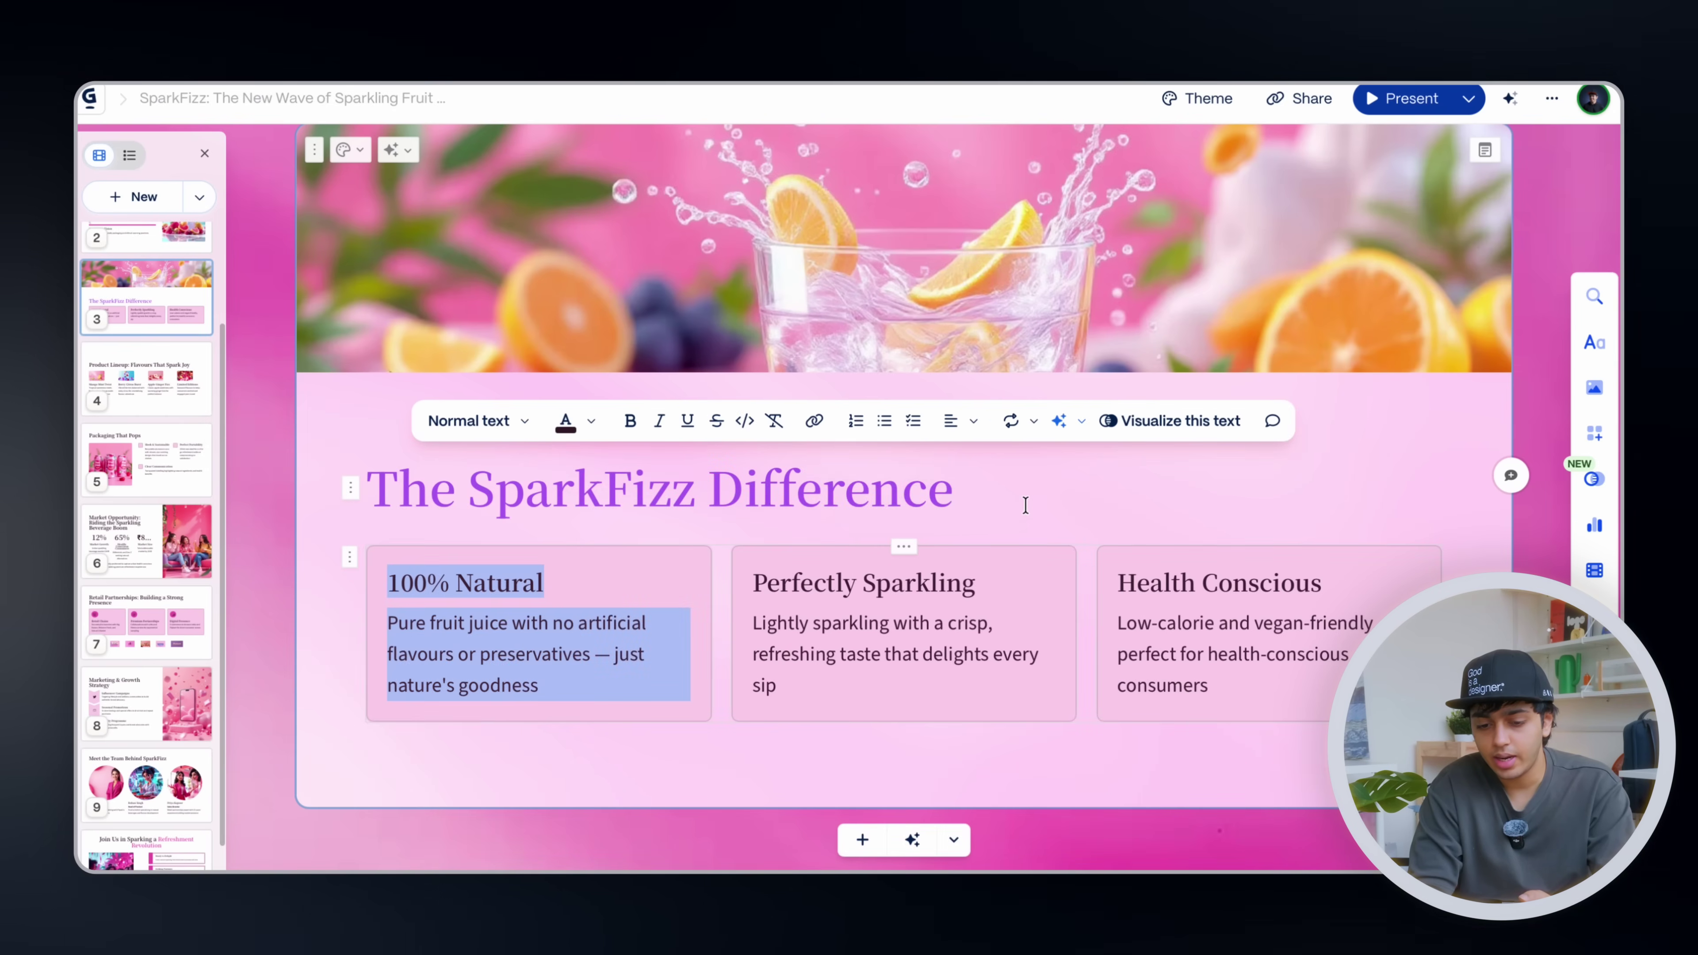
click(1026, 513)
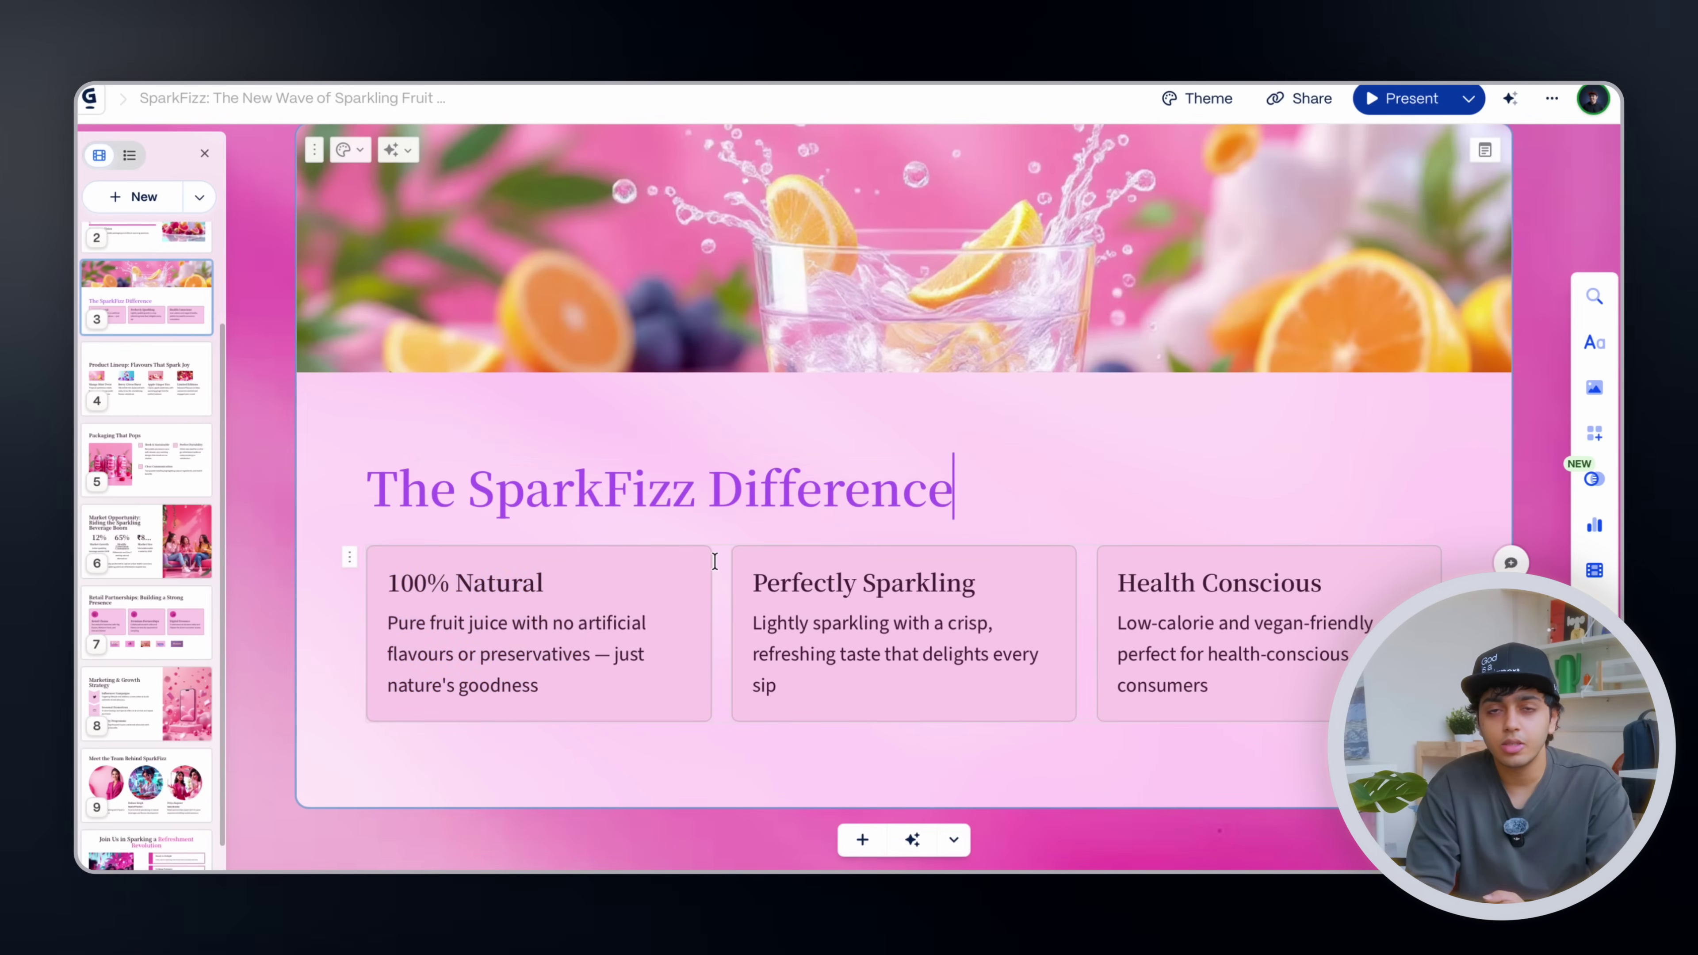
Review the deck, then bring up Gamma's AI assistant prompt.
scroll(715, 561, down, 15)
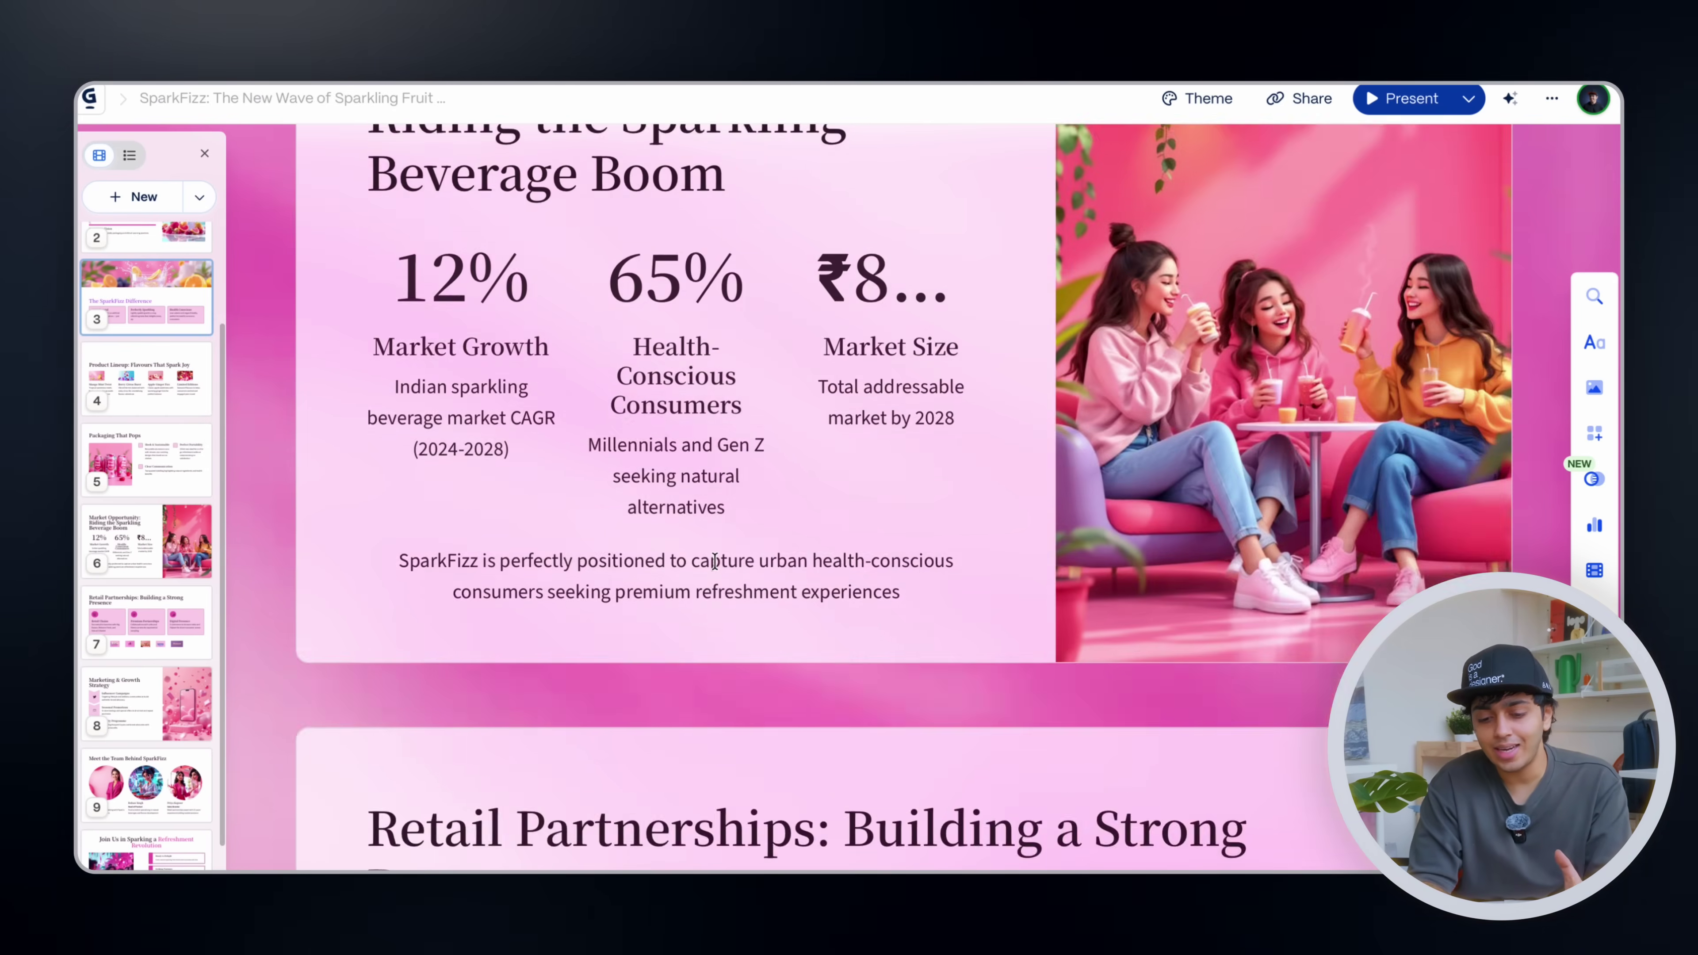
scroll(715, 561, down, 8)
scroll(715, 562, up, 12)
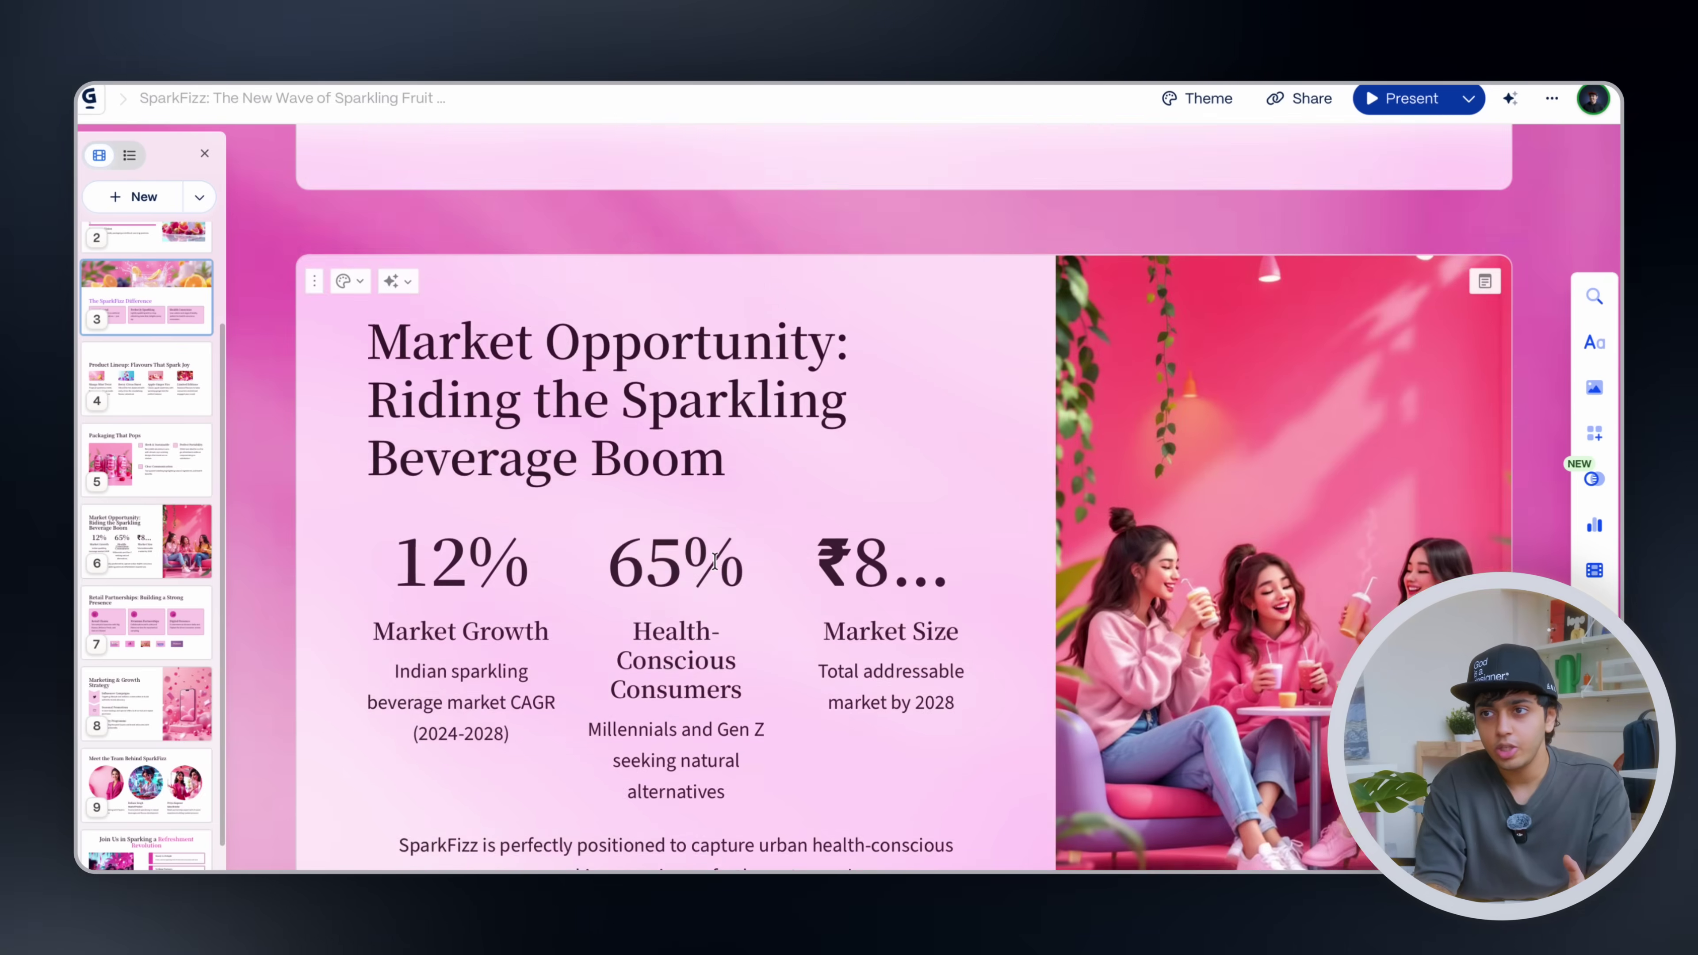
scroll(715, 561, up, 20)
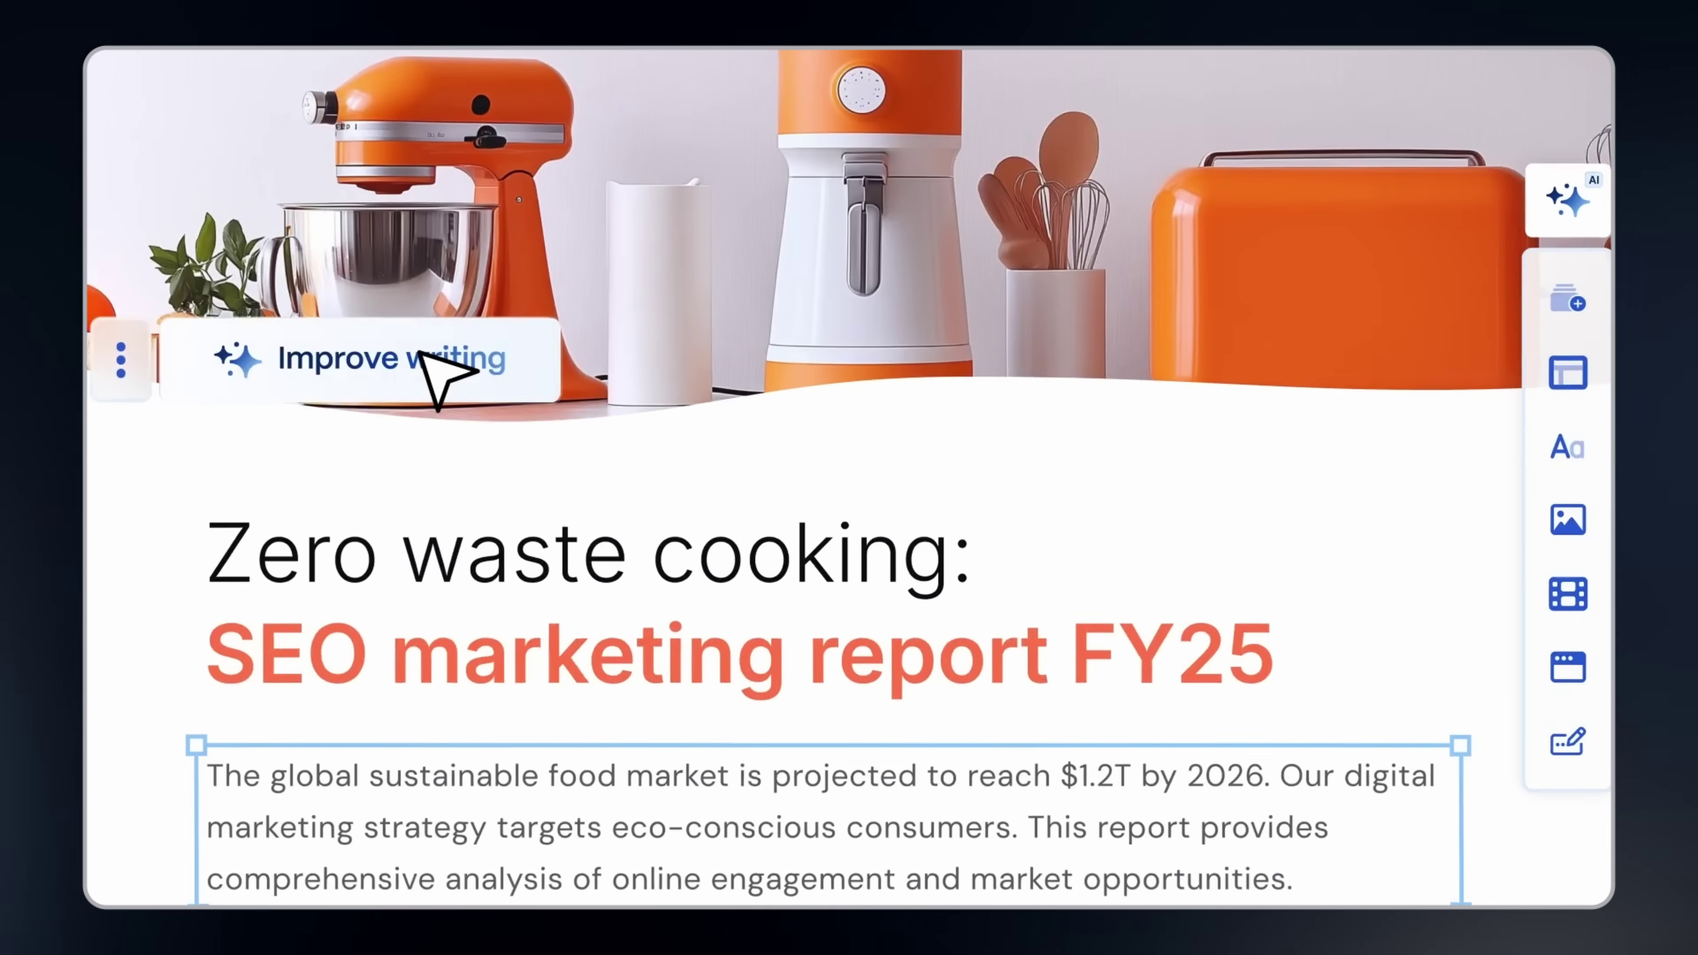
click(428, 351)
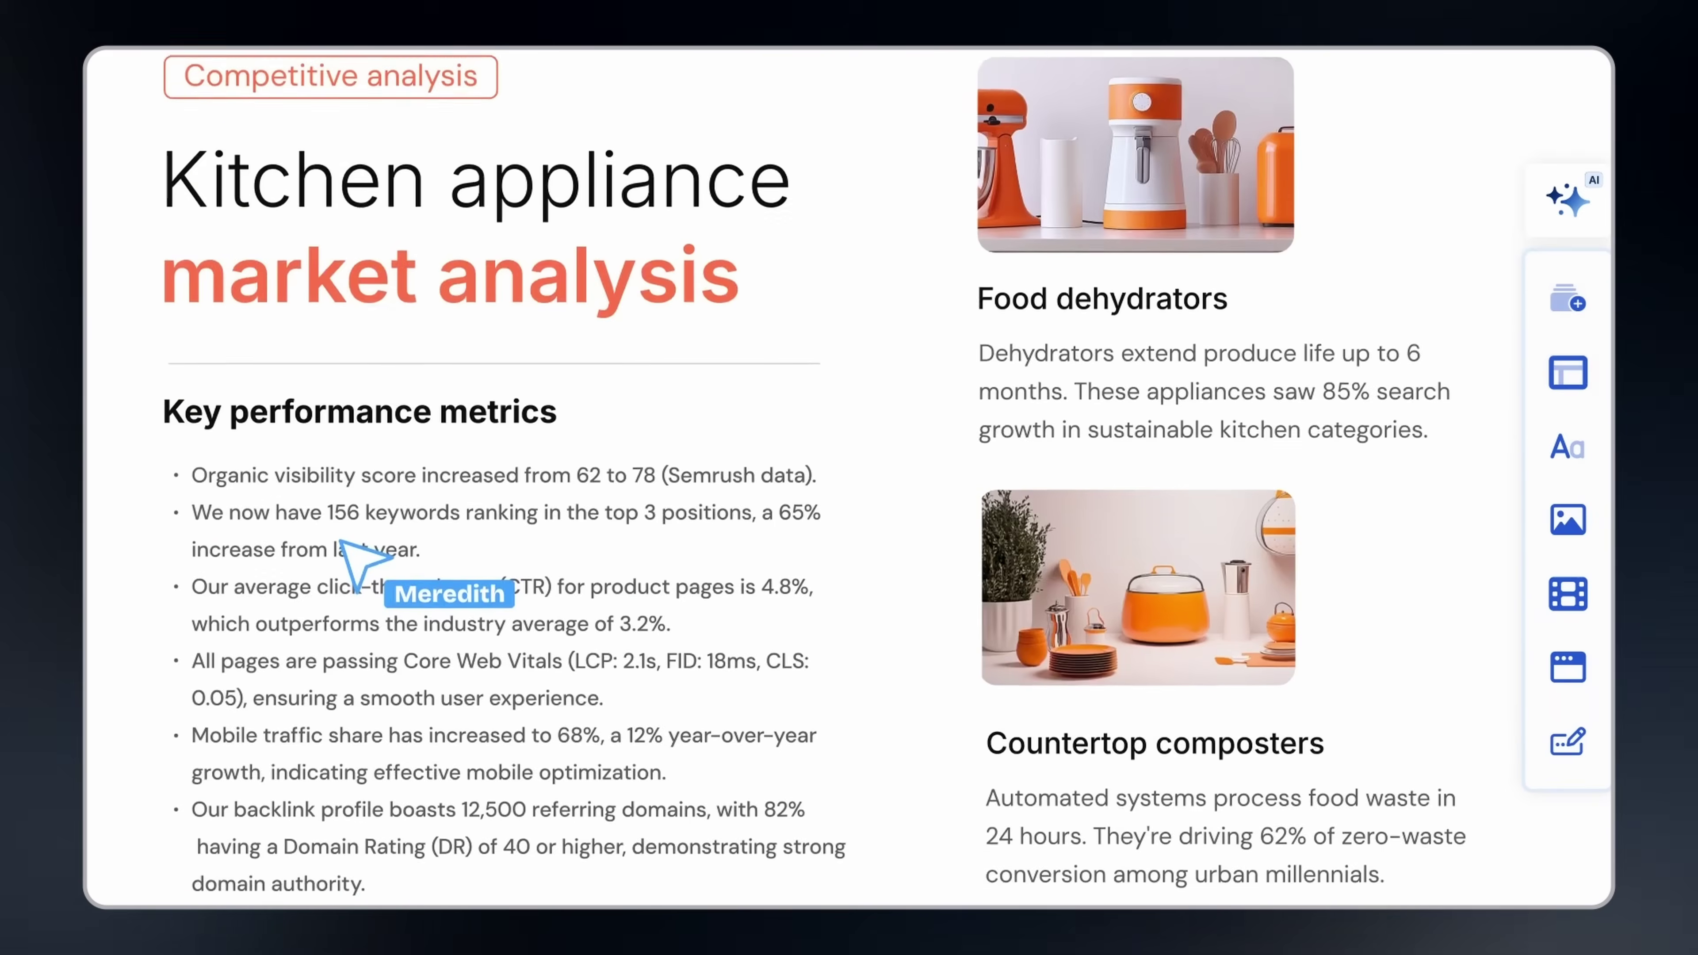
click(341, 542)
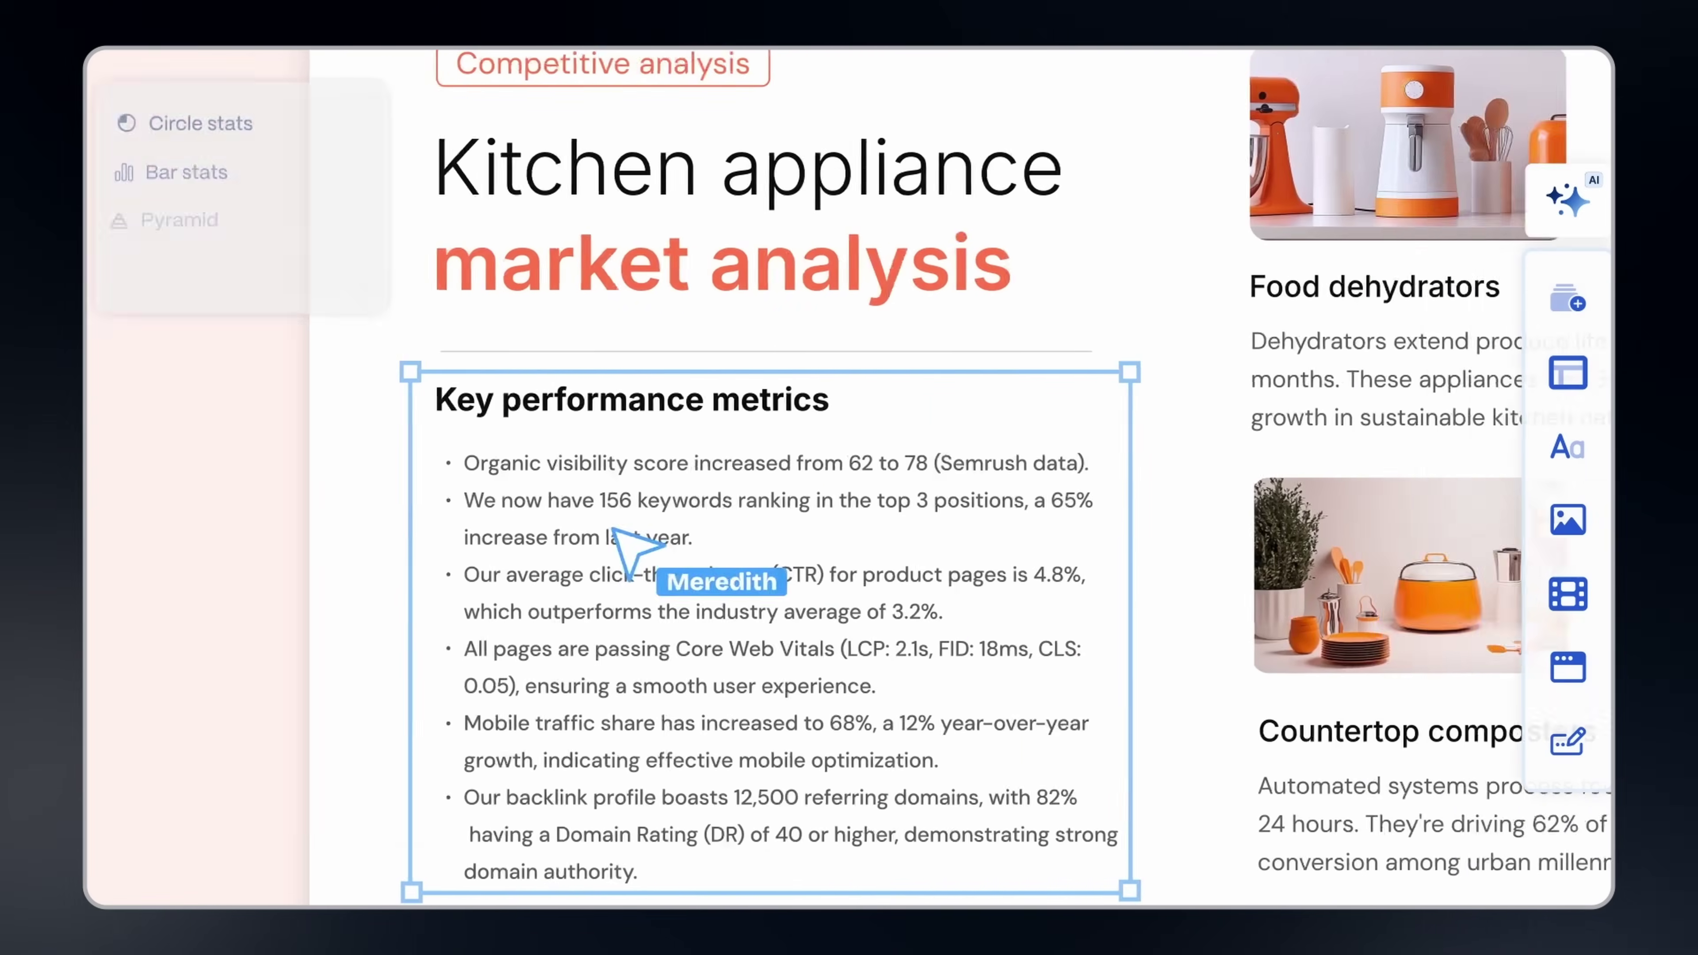
click(447, 194)
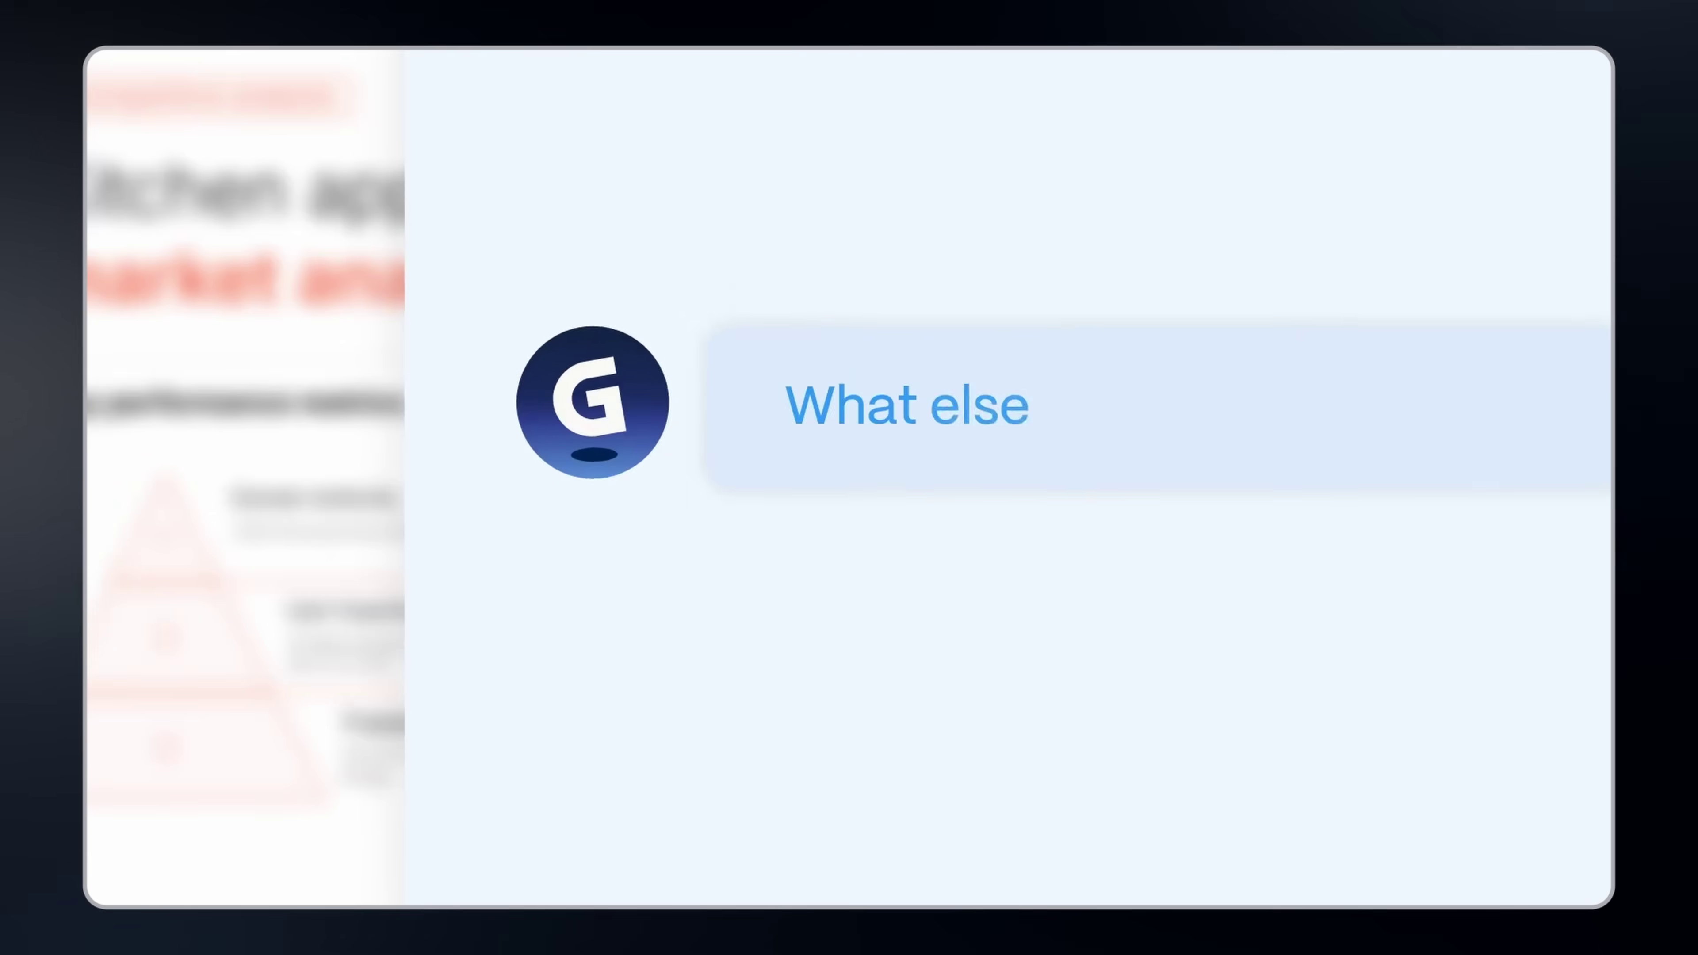